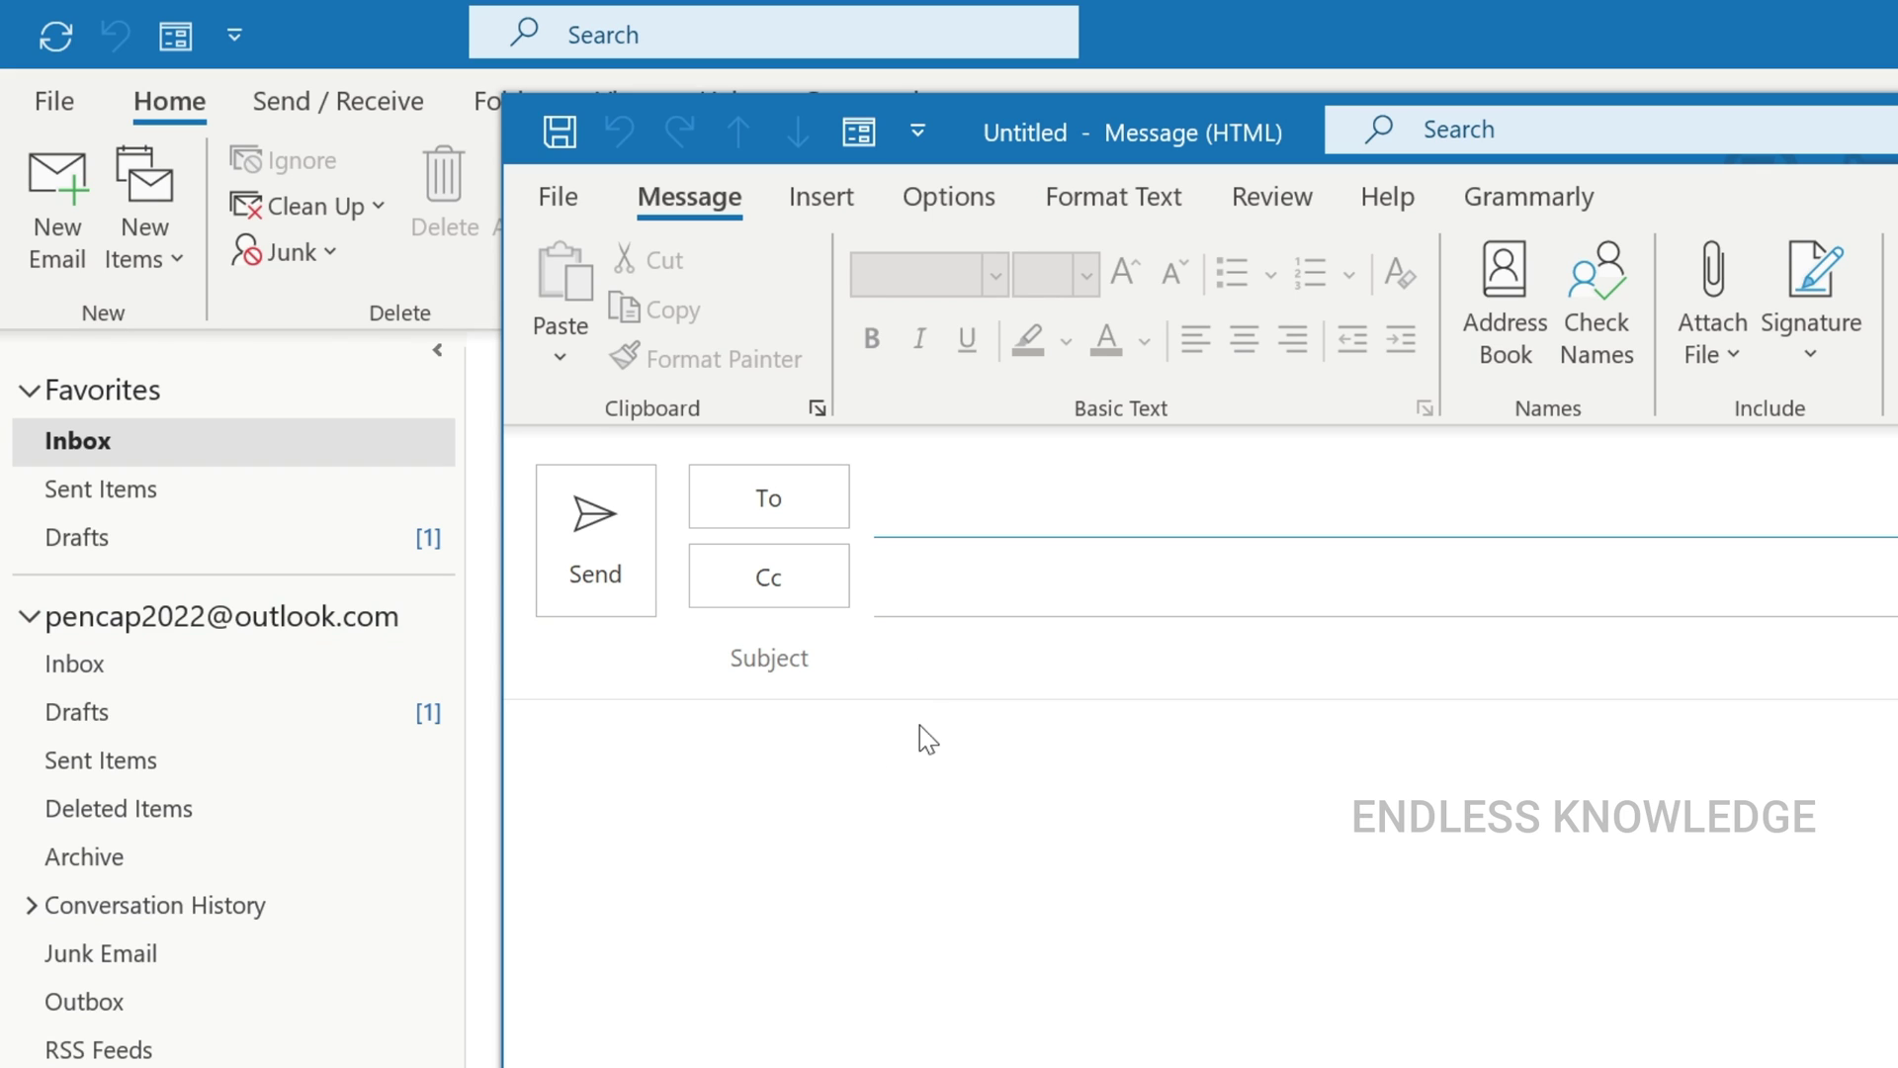
- Email the suggested contact with subject 'Greetings' and body 'Hi.'
left_click(992, 507)
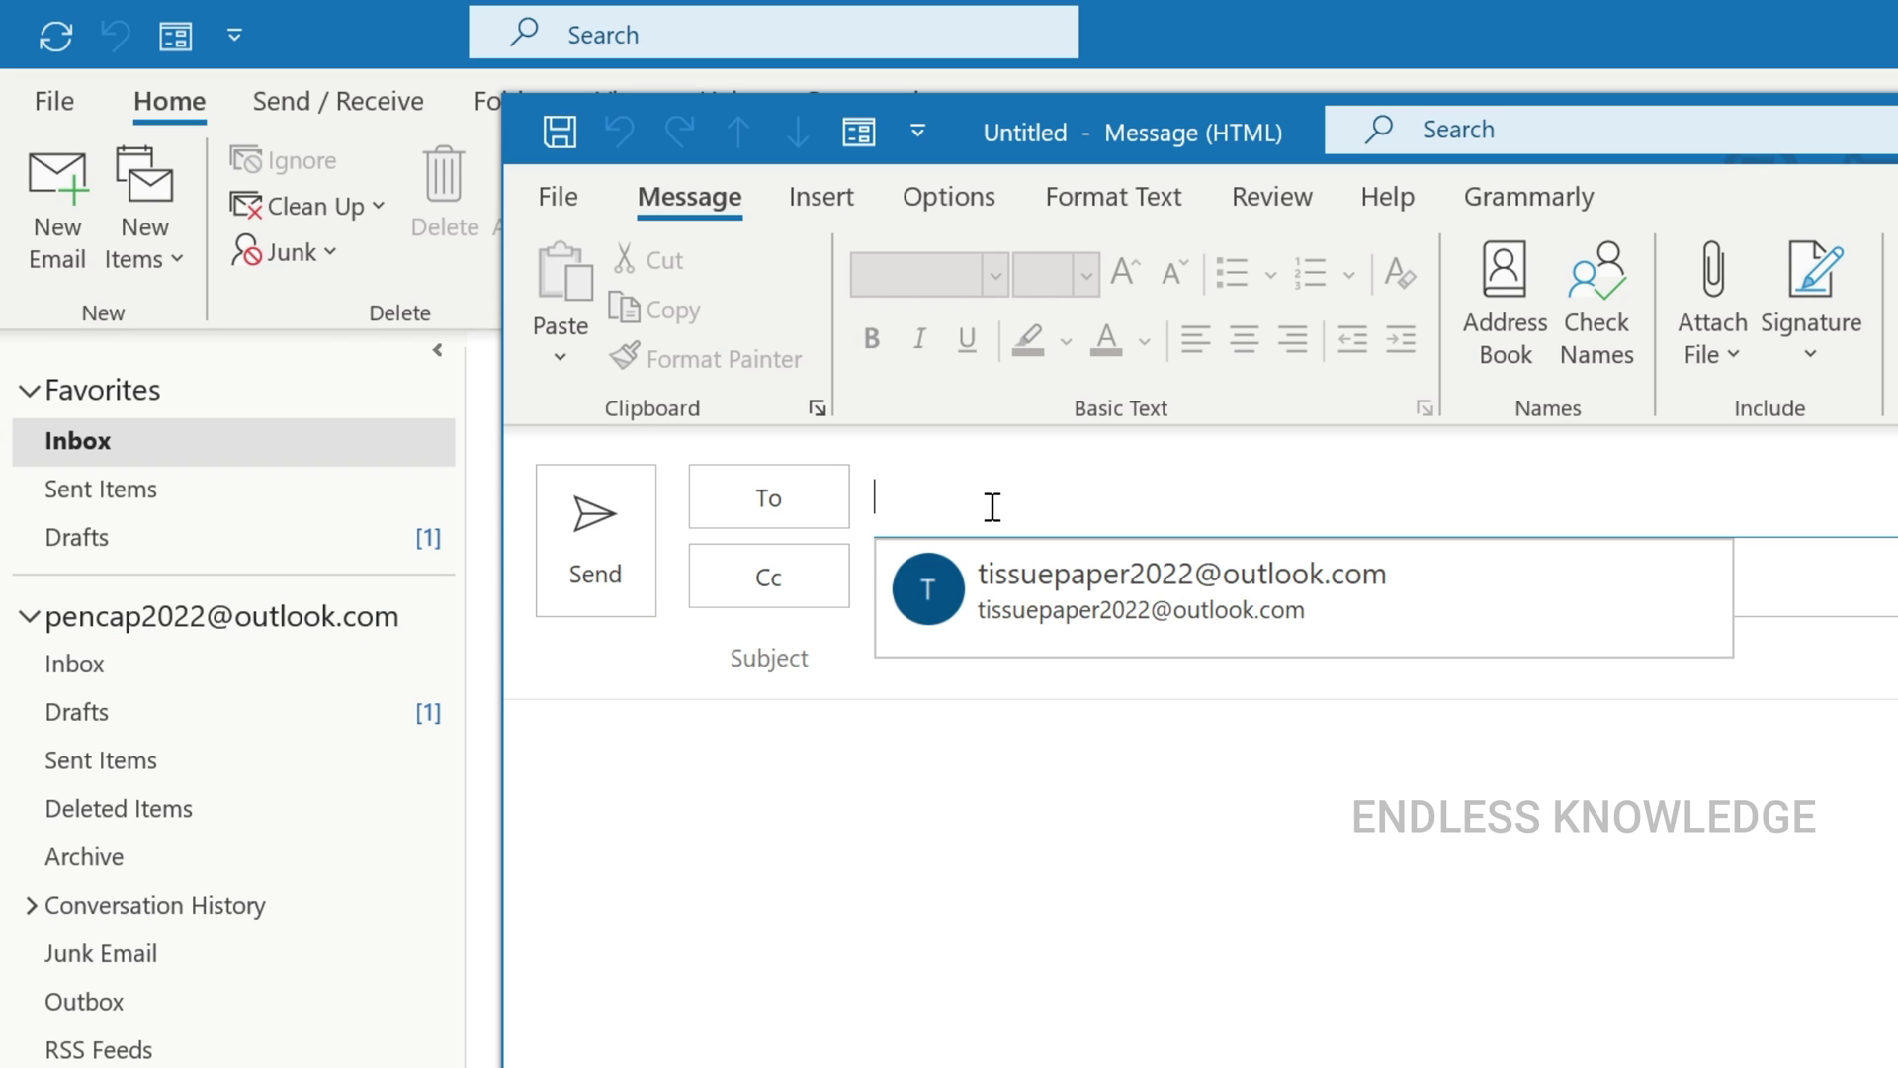
left_click(1050, 574)
left_click(1007, 635)
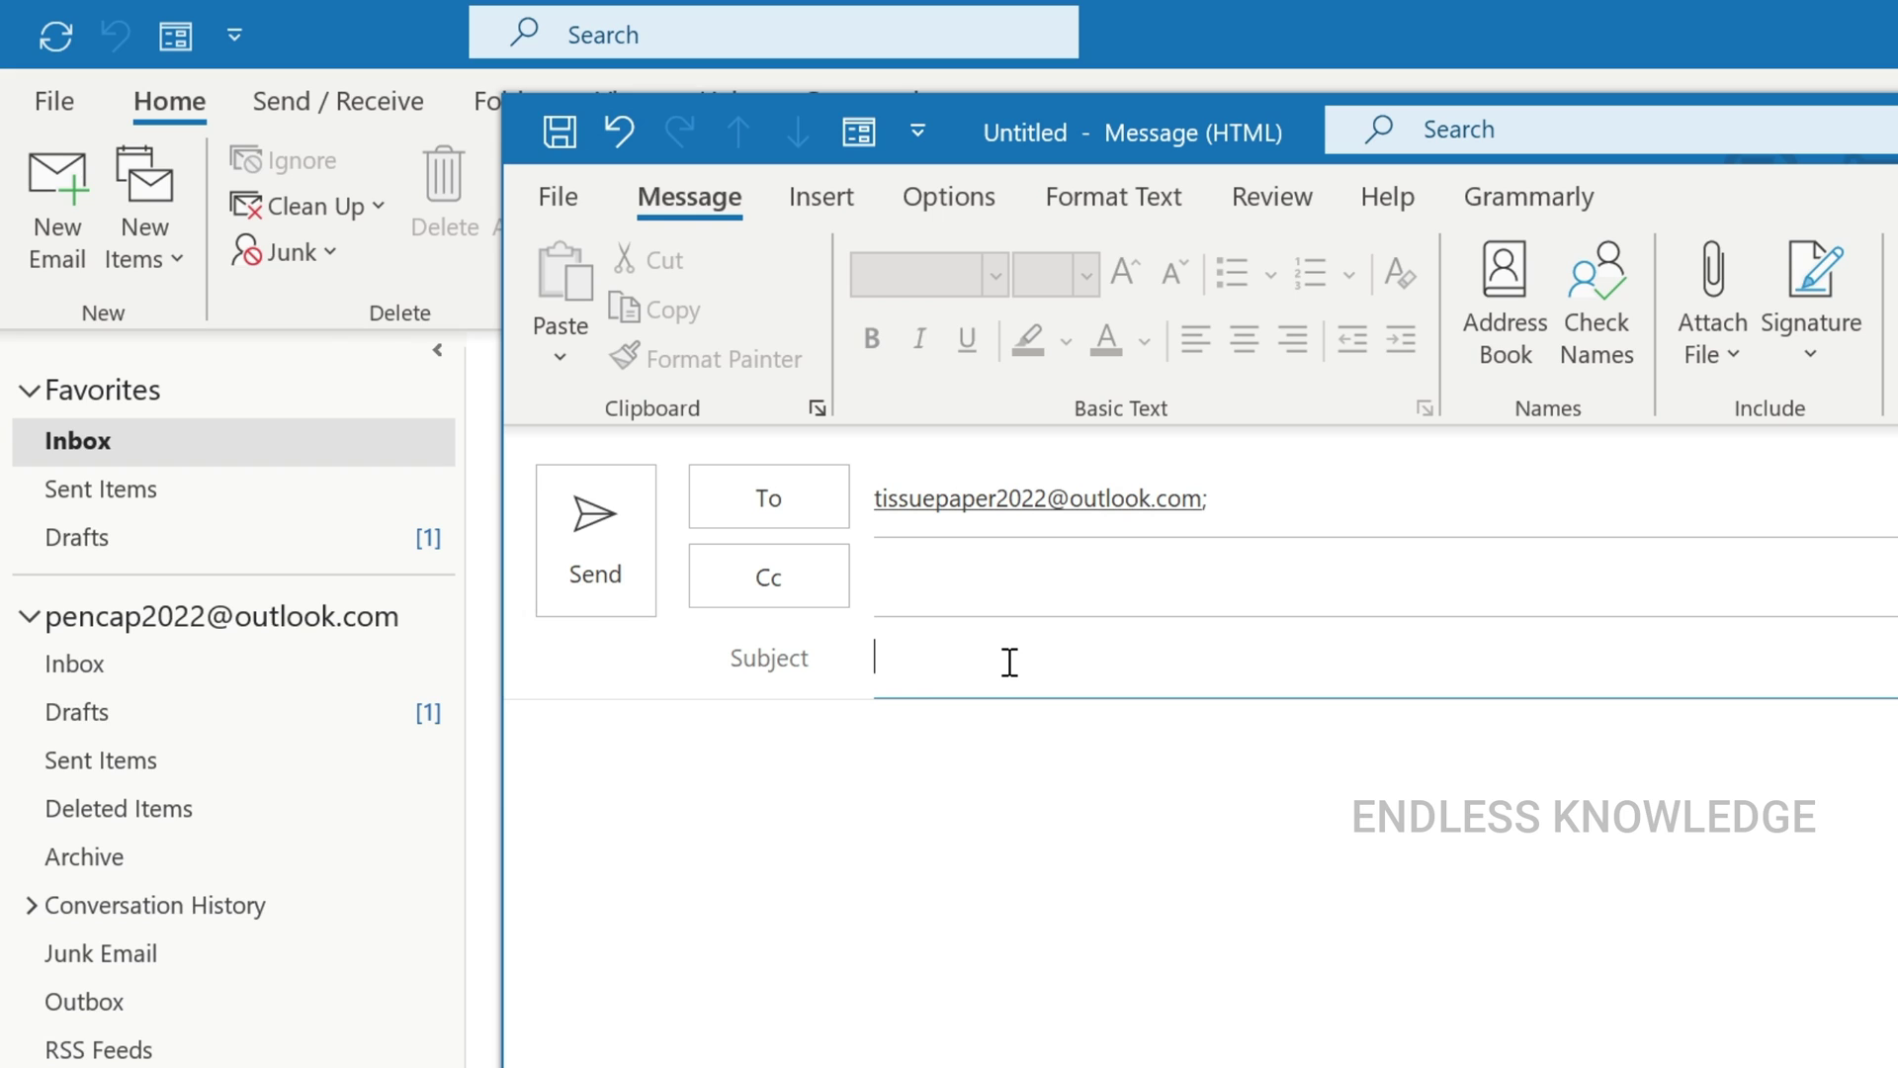
type("Greetings")
left_click(1013, 837)
type("Hi")
type(".")
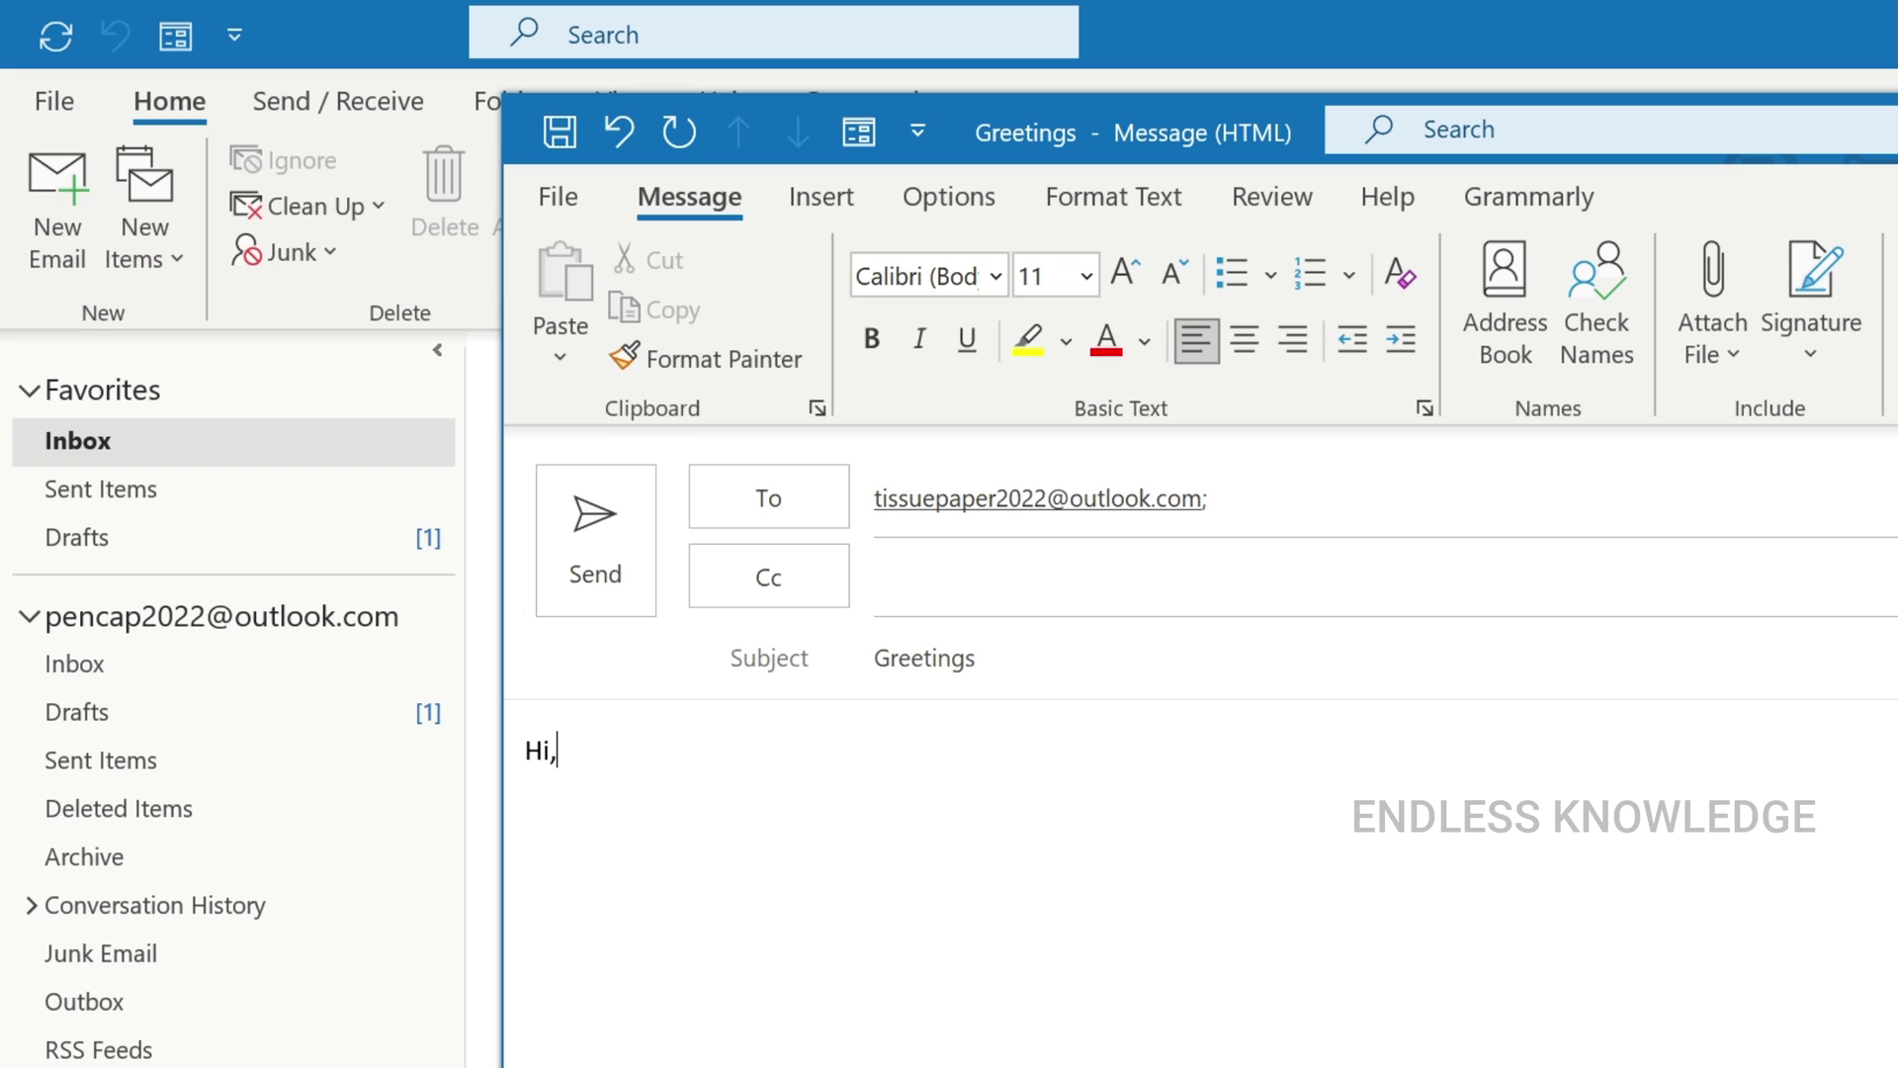
left_click(586, 539)
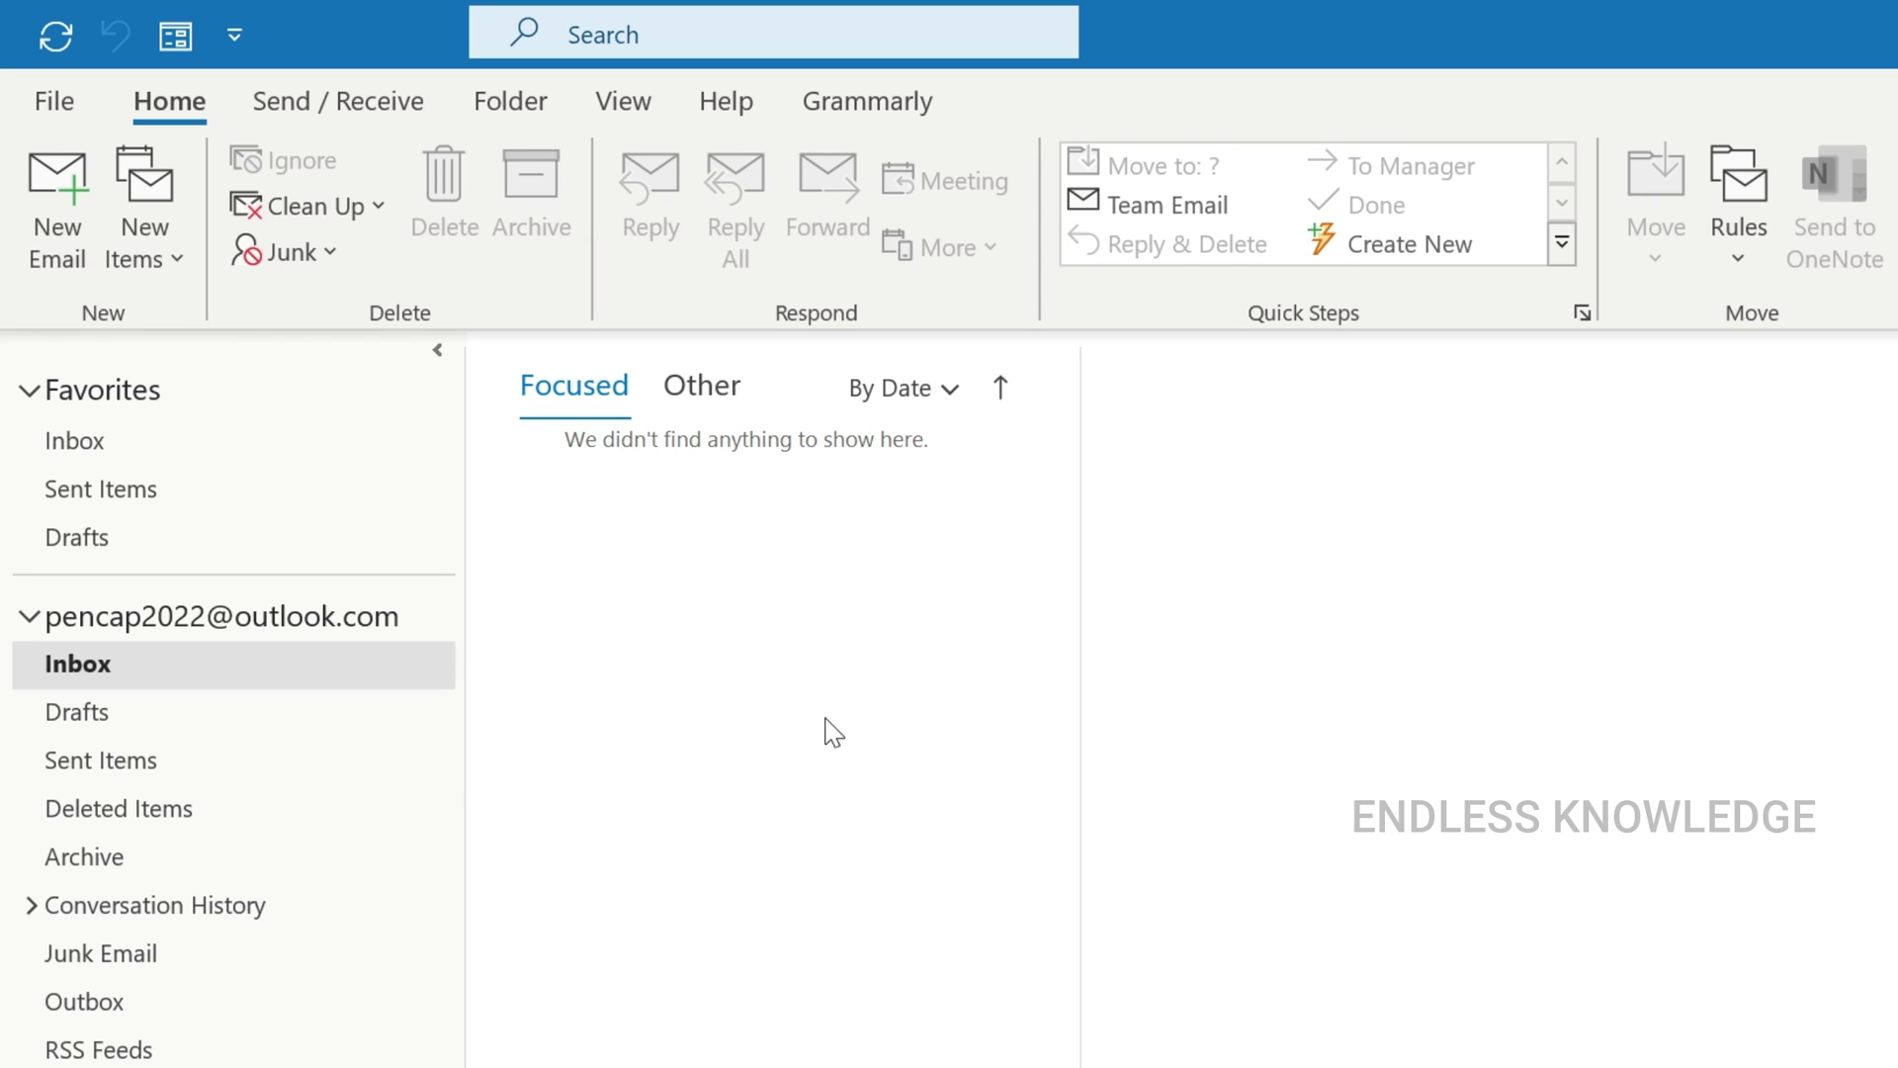
- Open the sent Greetings message from Sent Items in its own window and show its File Info page
left_click(252, 769)
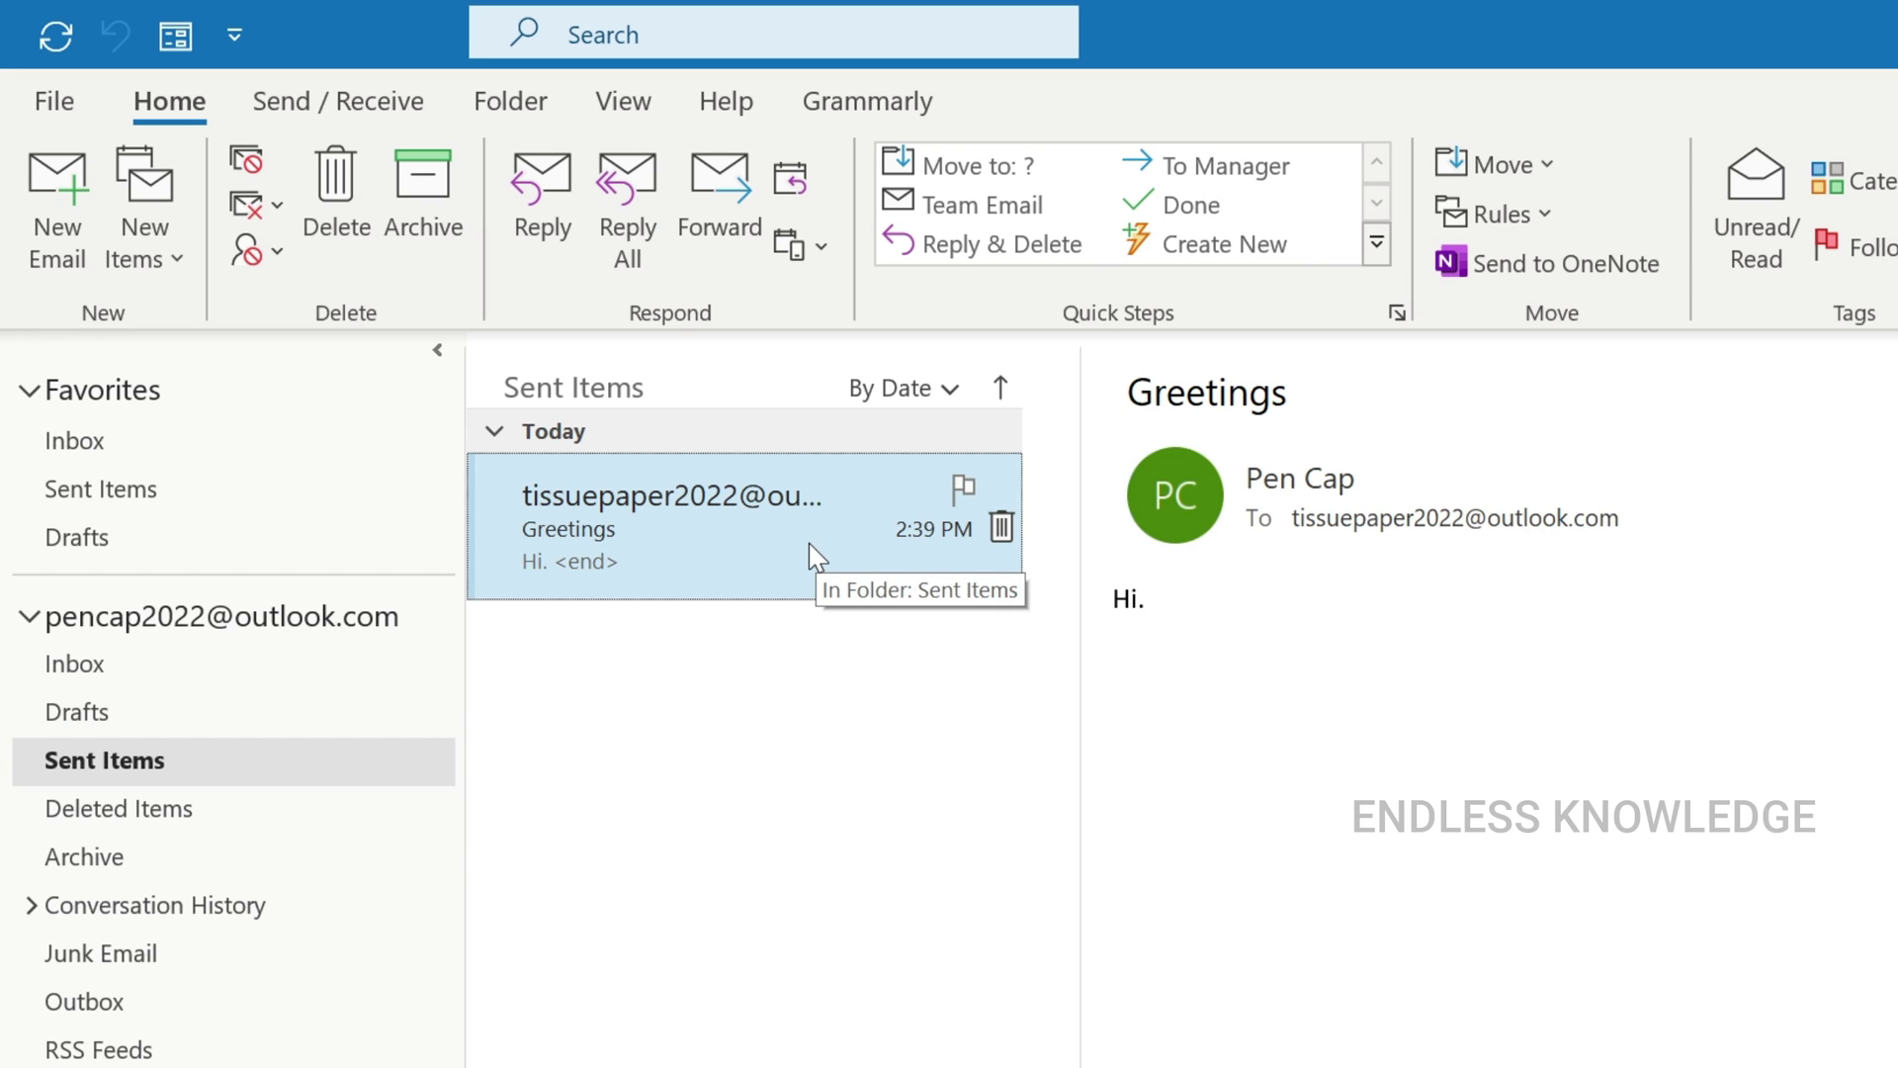
double_click(809, 543)
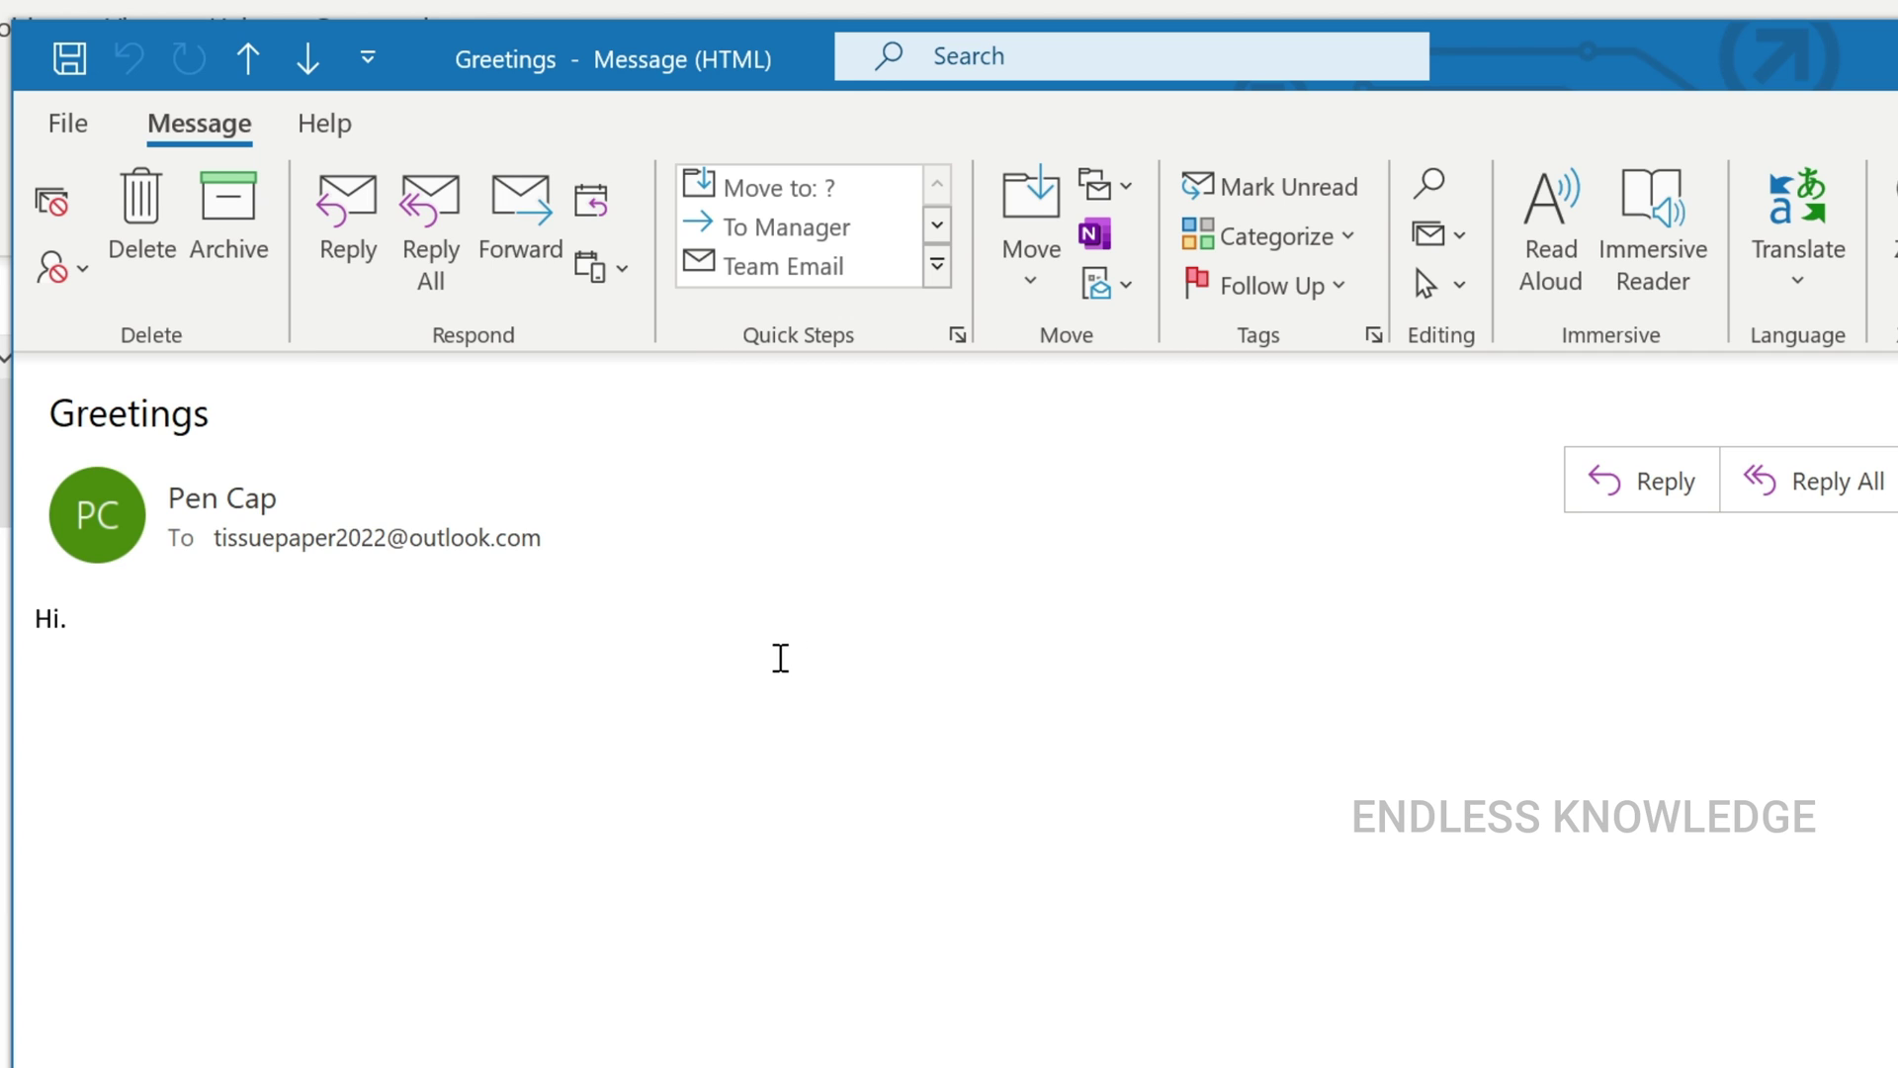
left_click(92, 123)
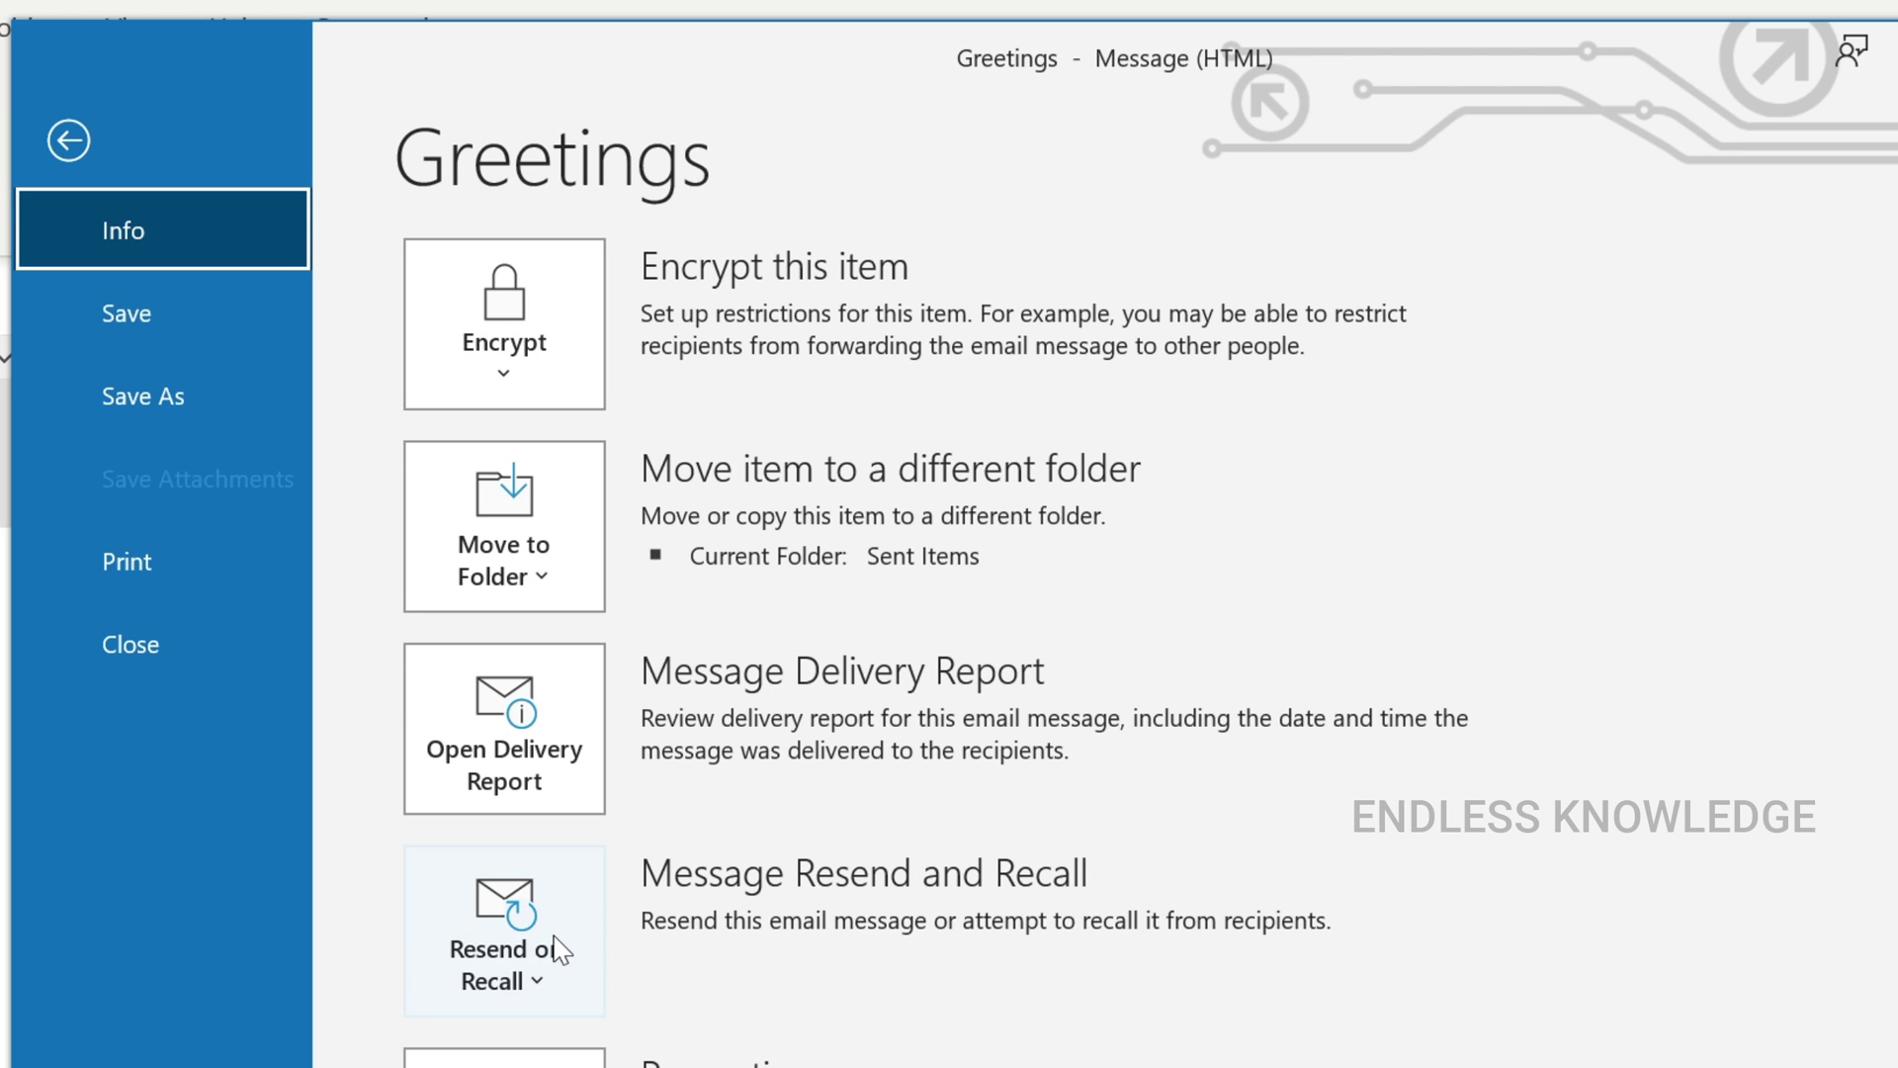
- Return to the Greetings message and choose Recall This Message from the Actions menu
left_click(144, 142)
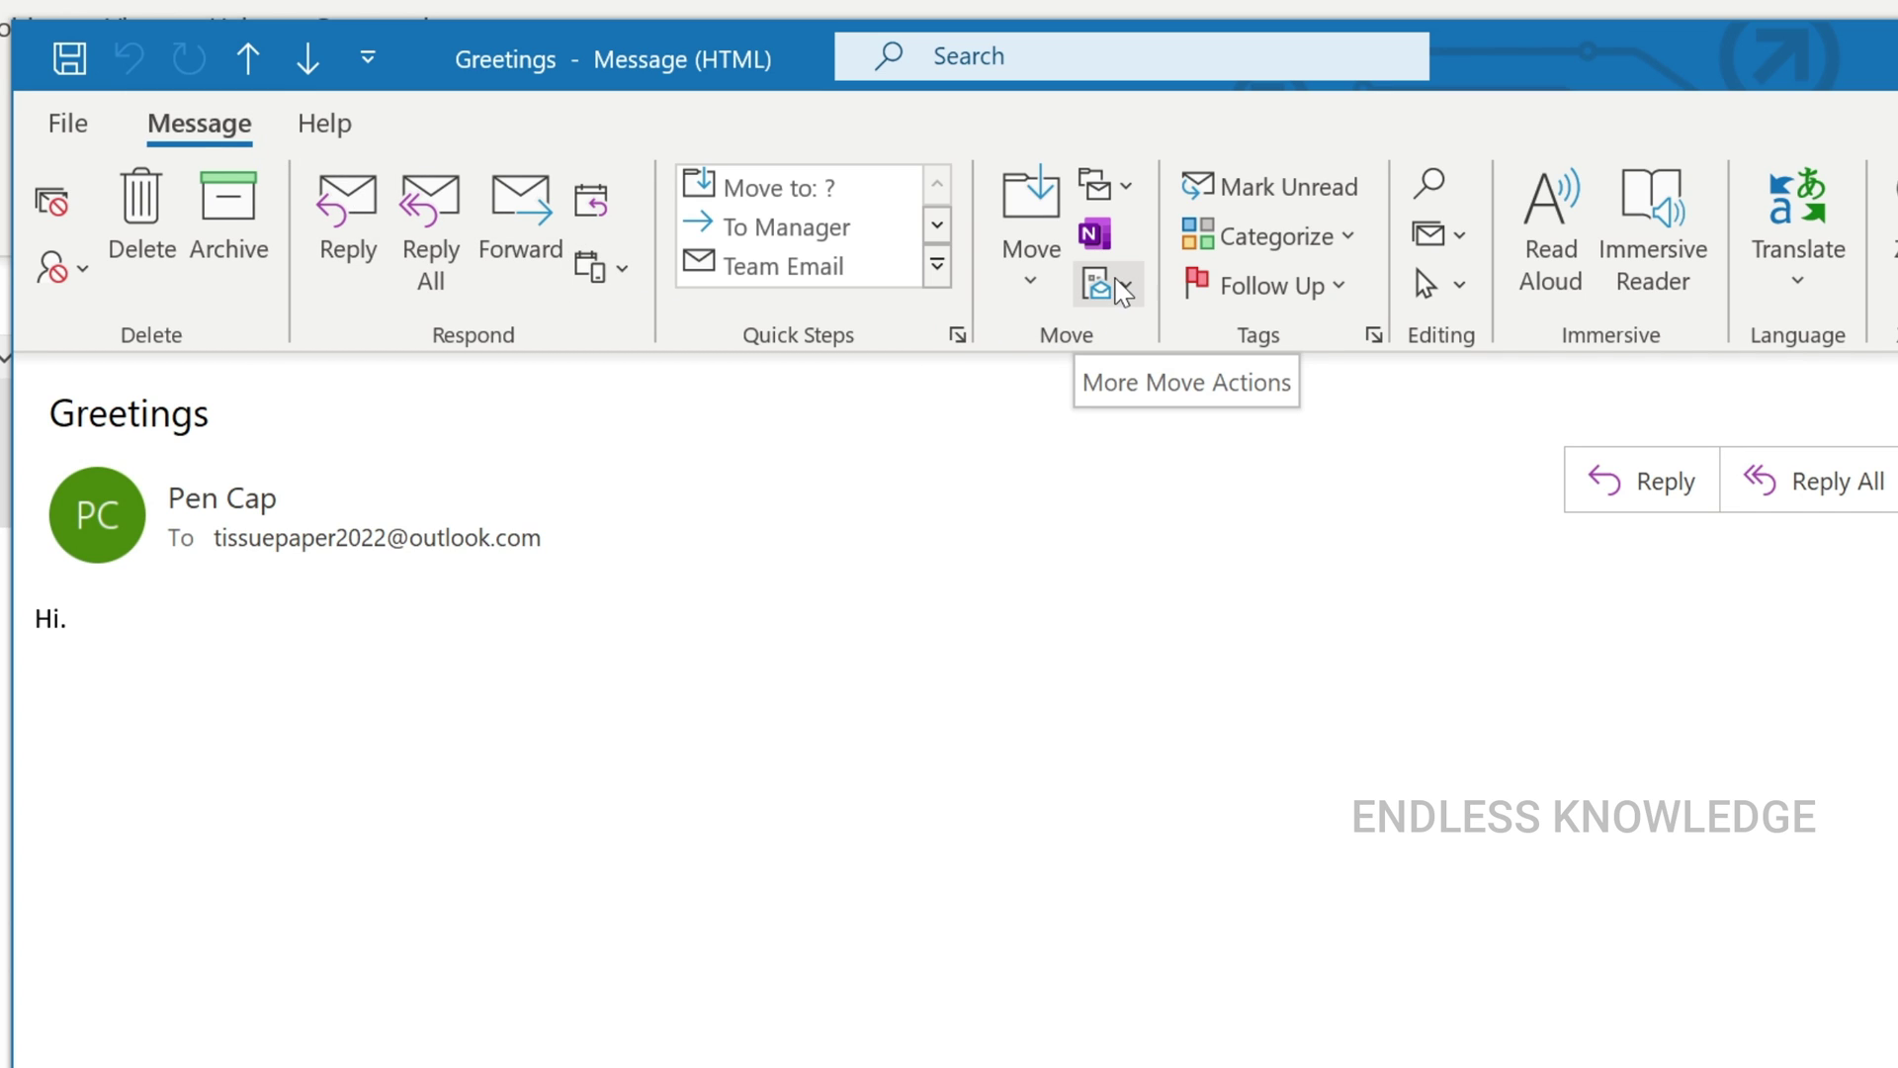
left_click(1120, 289)
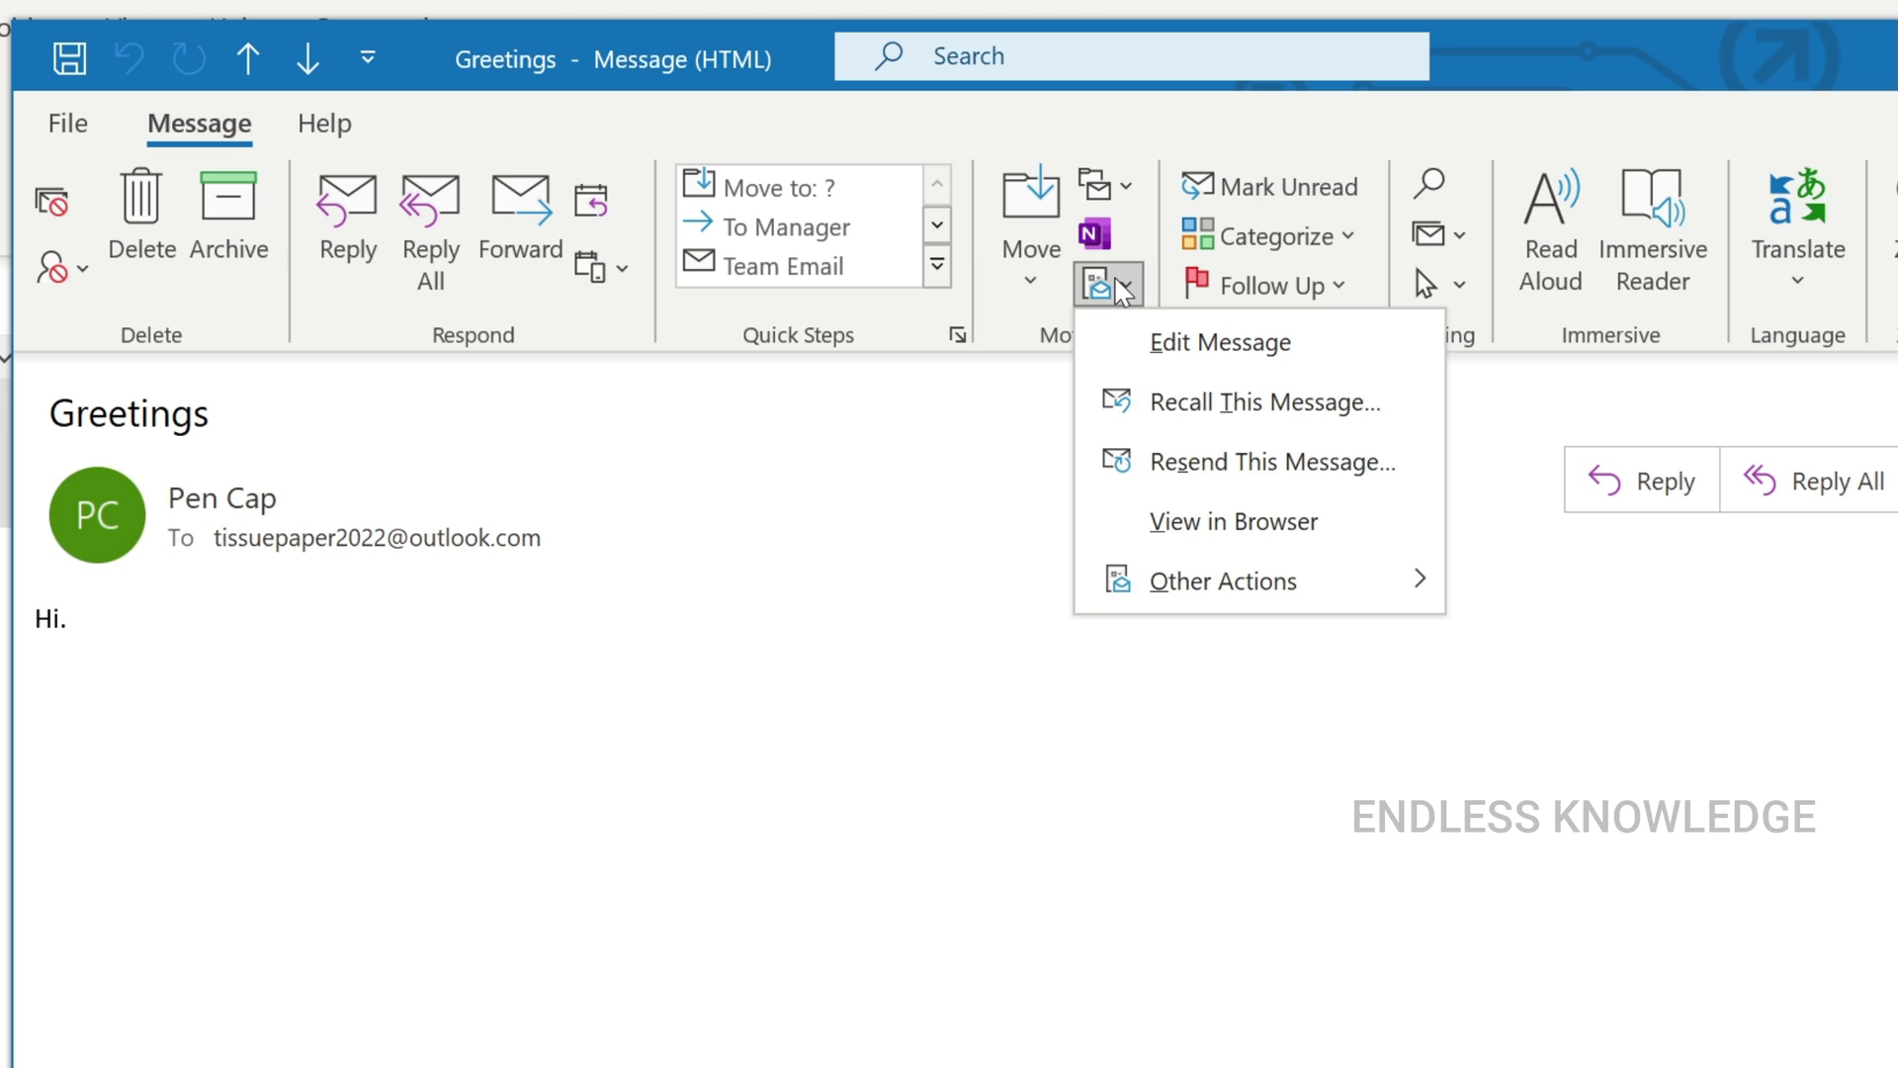
left_click(1204, 402)
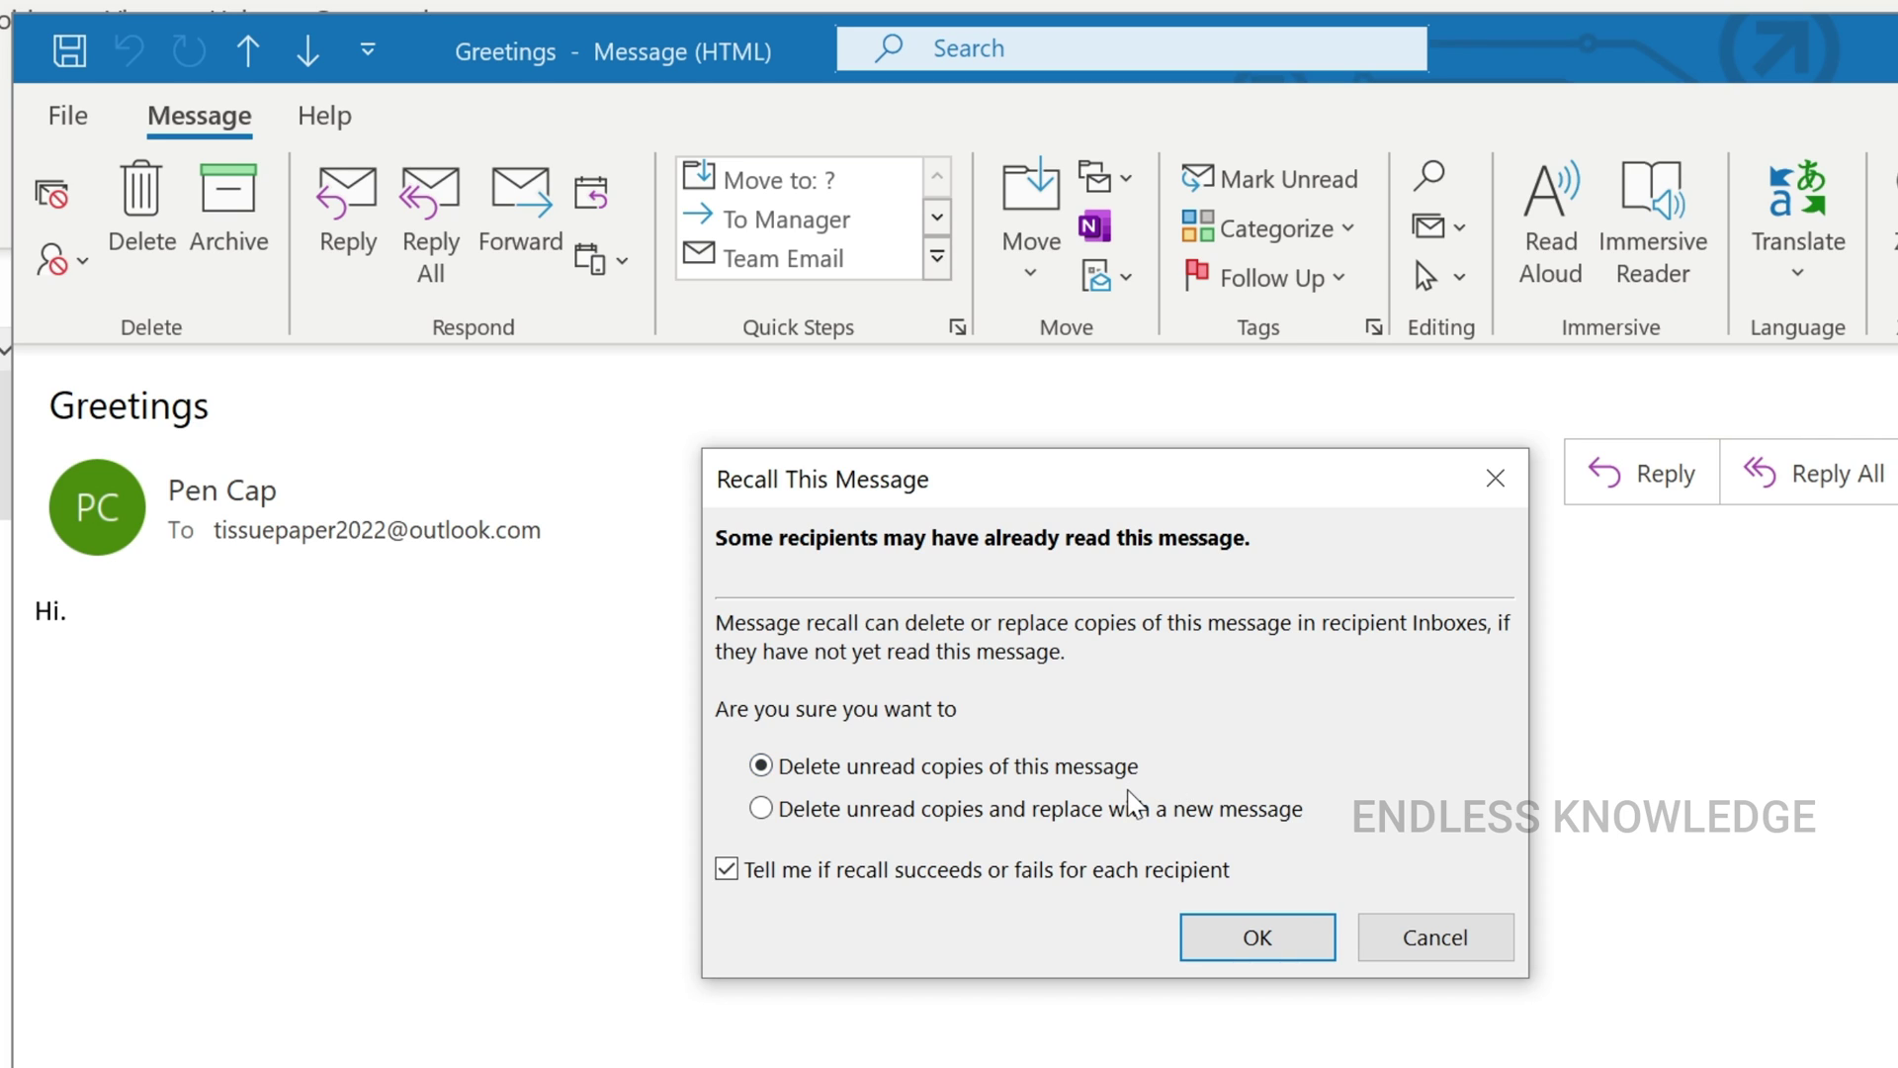
- Recall the Greetings message with 'Delete unread copies of this message' selected
left_click(866, 809)
left_click(867, 776)
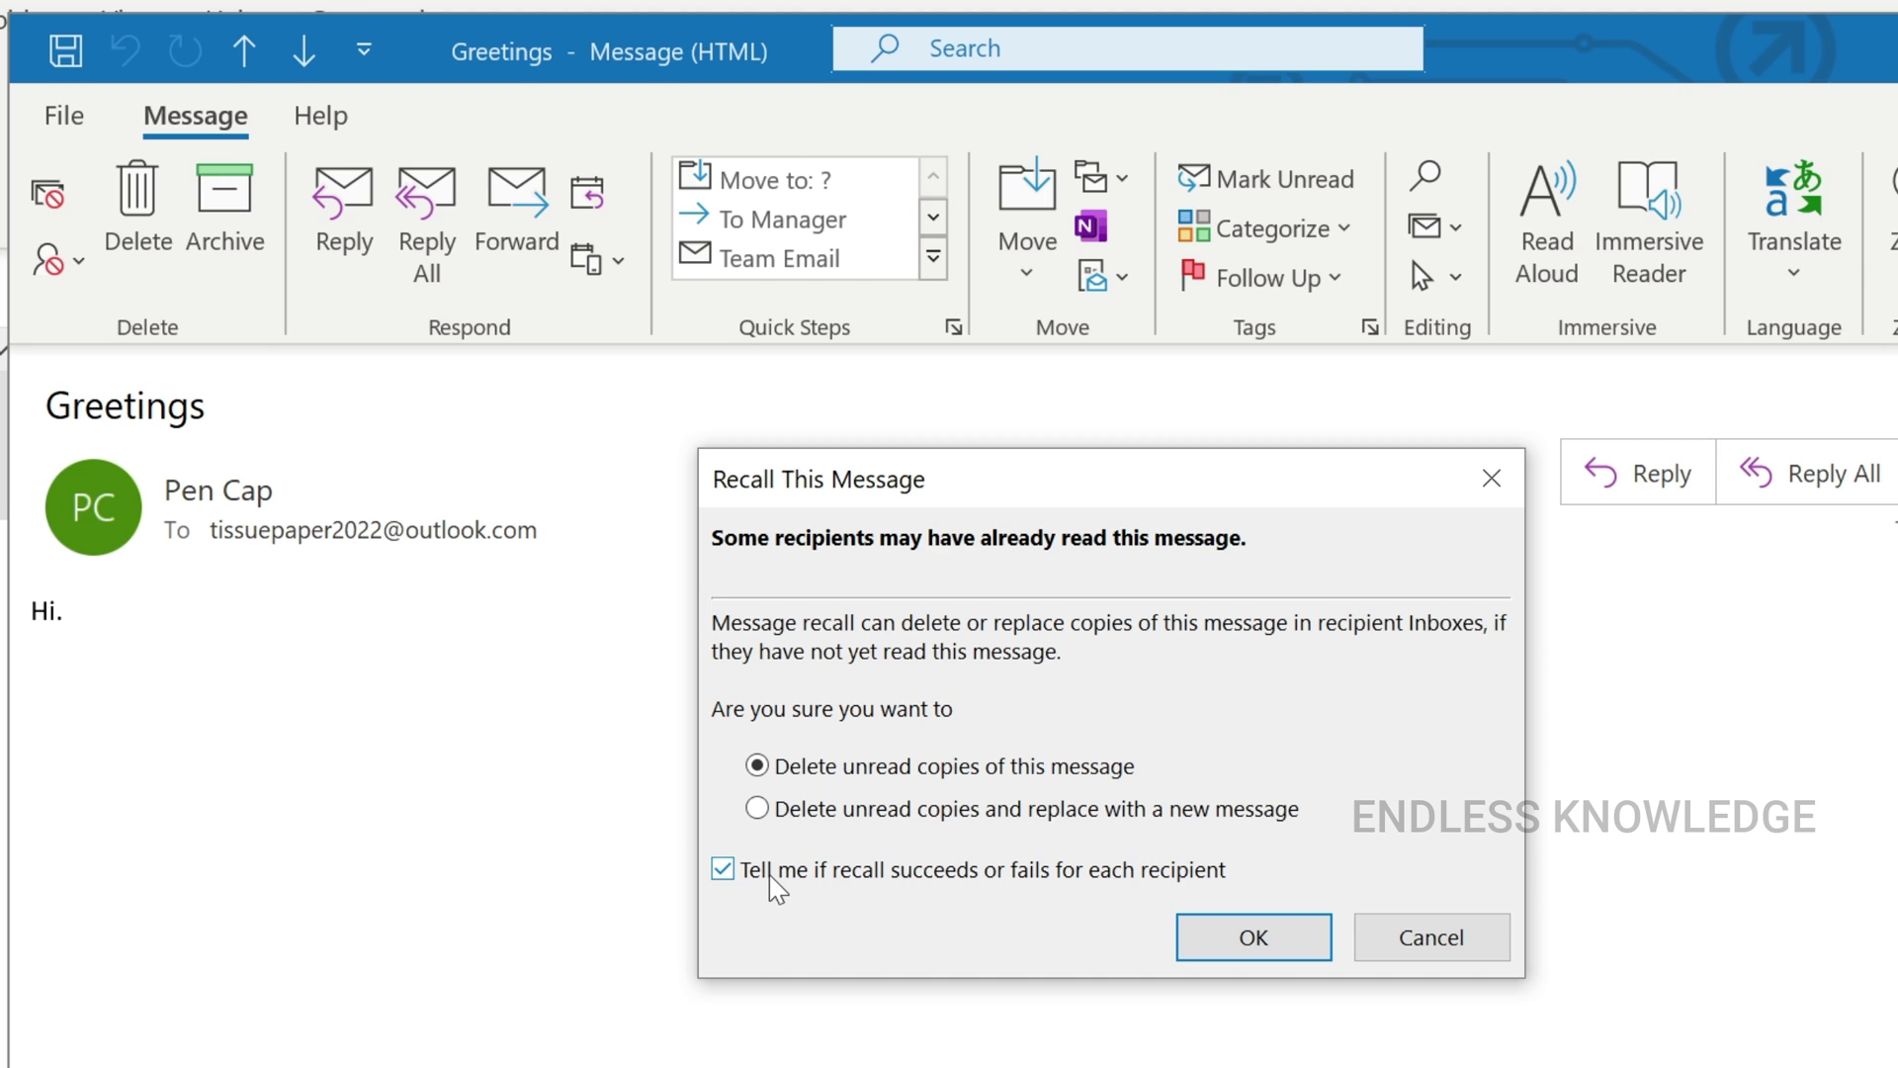
left_click(1269, 939)
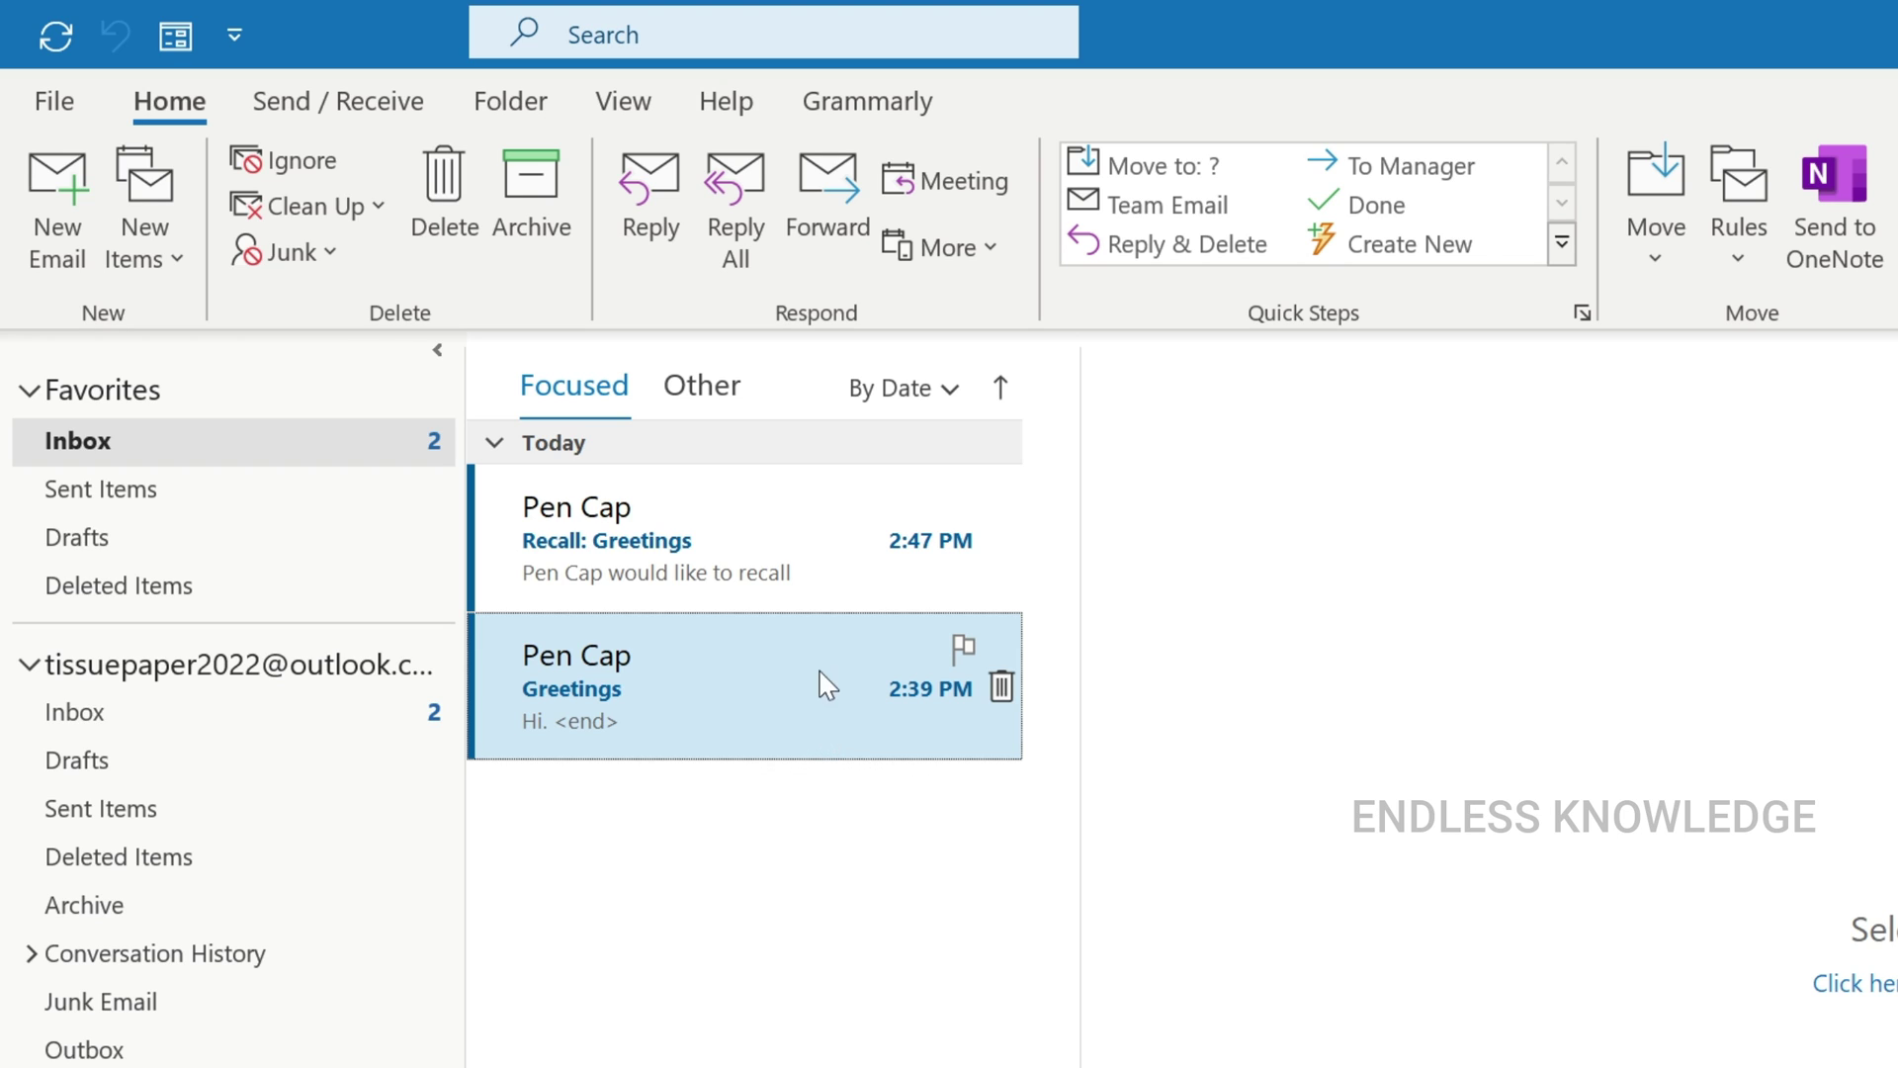
- Read the 'Recall: Greetings' notice in the Inbox
left_click(807, 574)
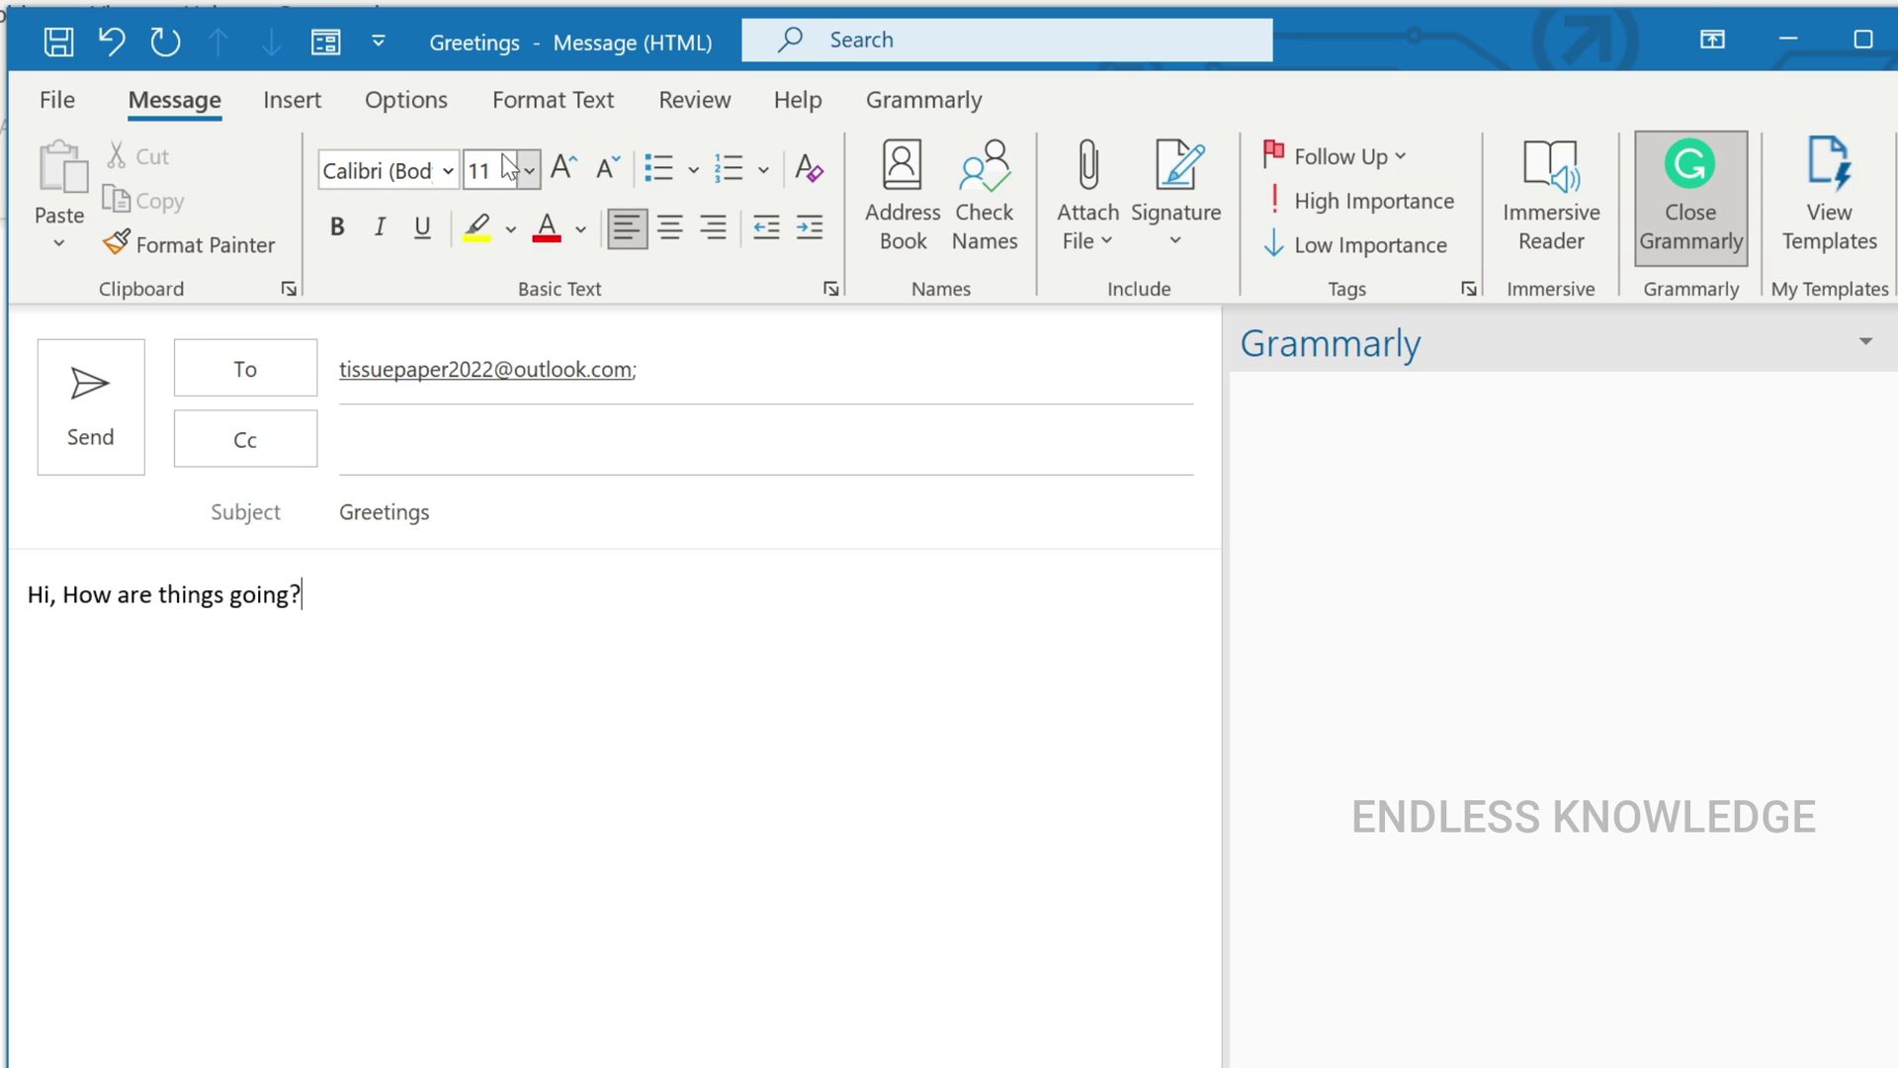
- Toggle the draft's Delay Delivery 'Do not deliver before' option, leaving it unchecked
left_click(430, 107)
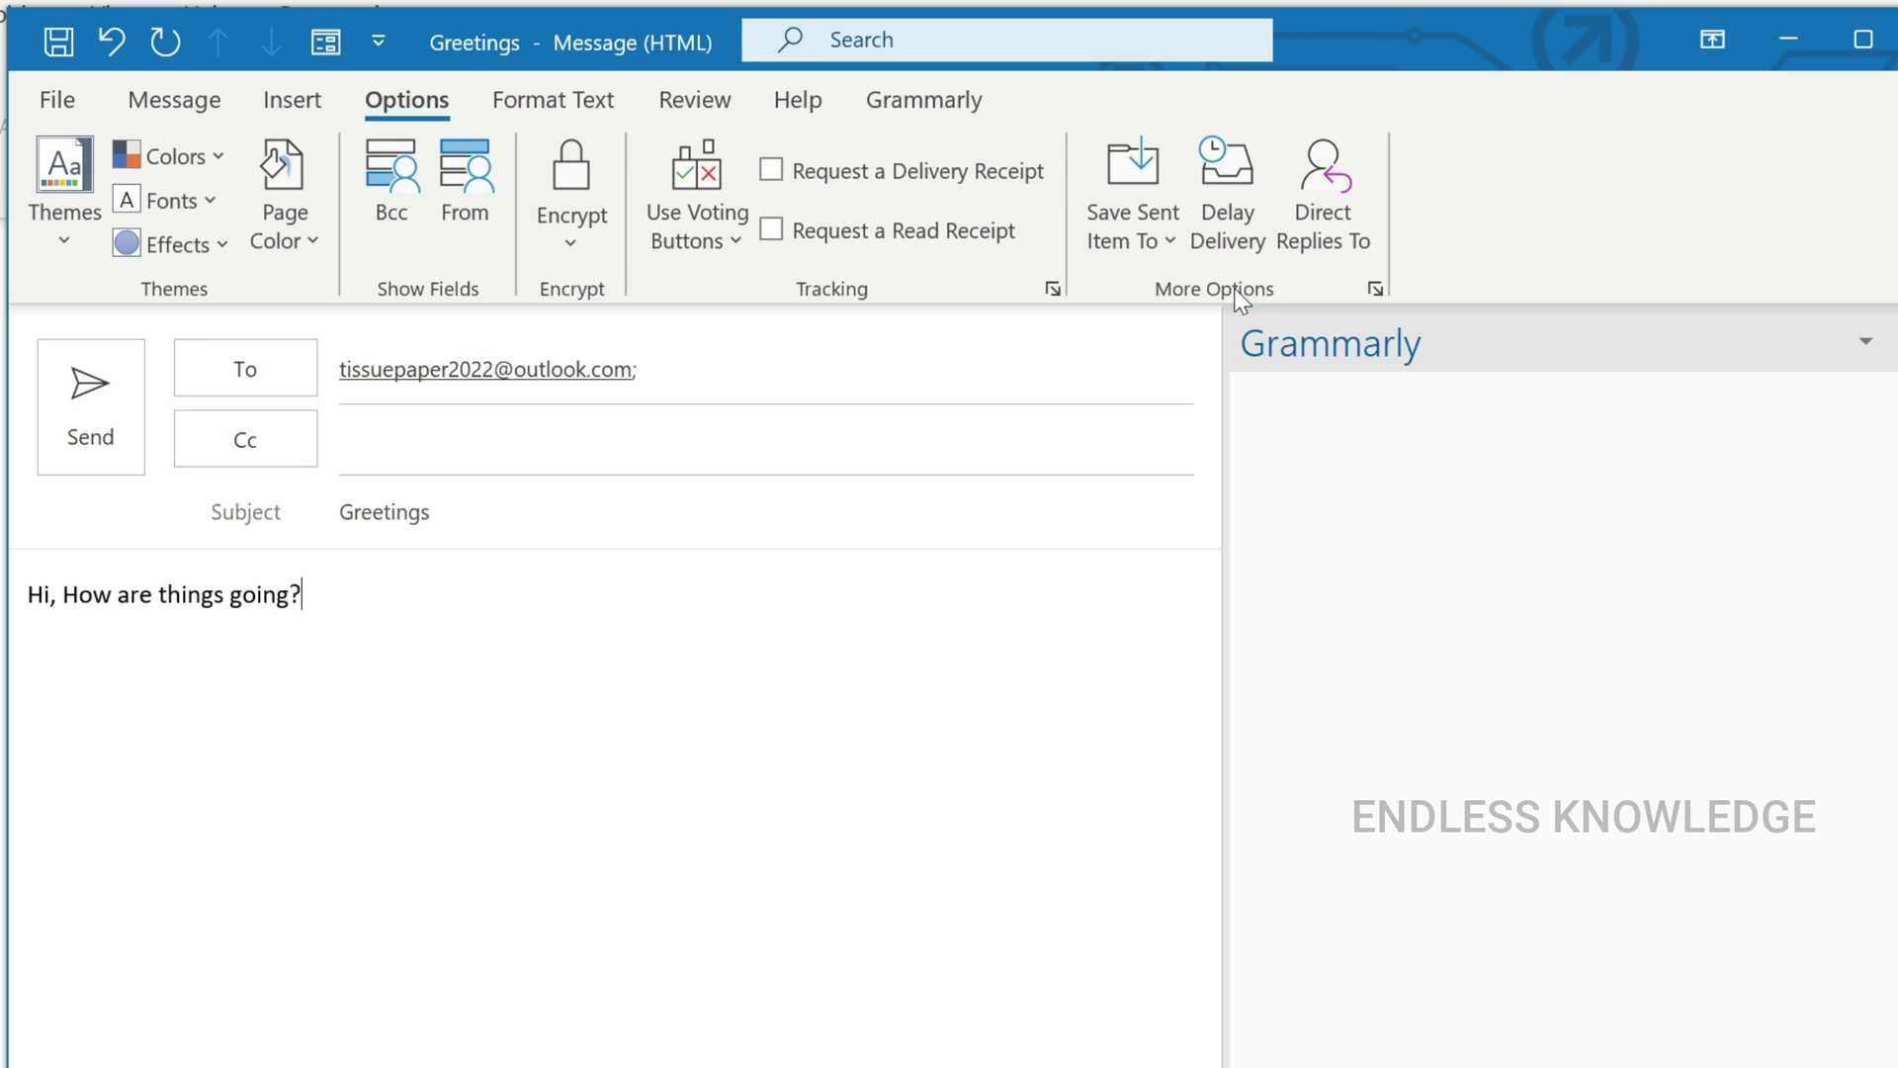
left_click(1244, 252)
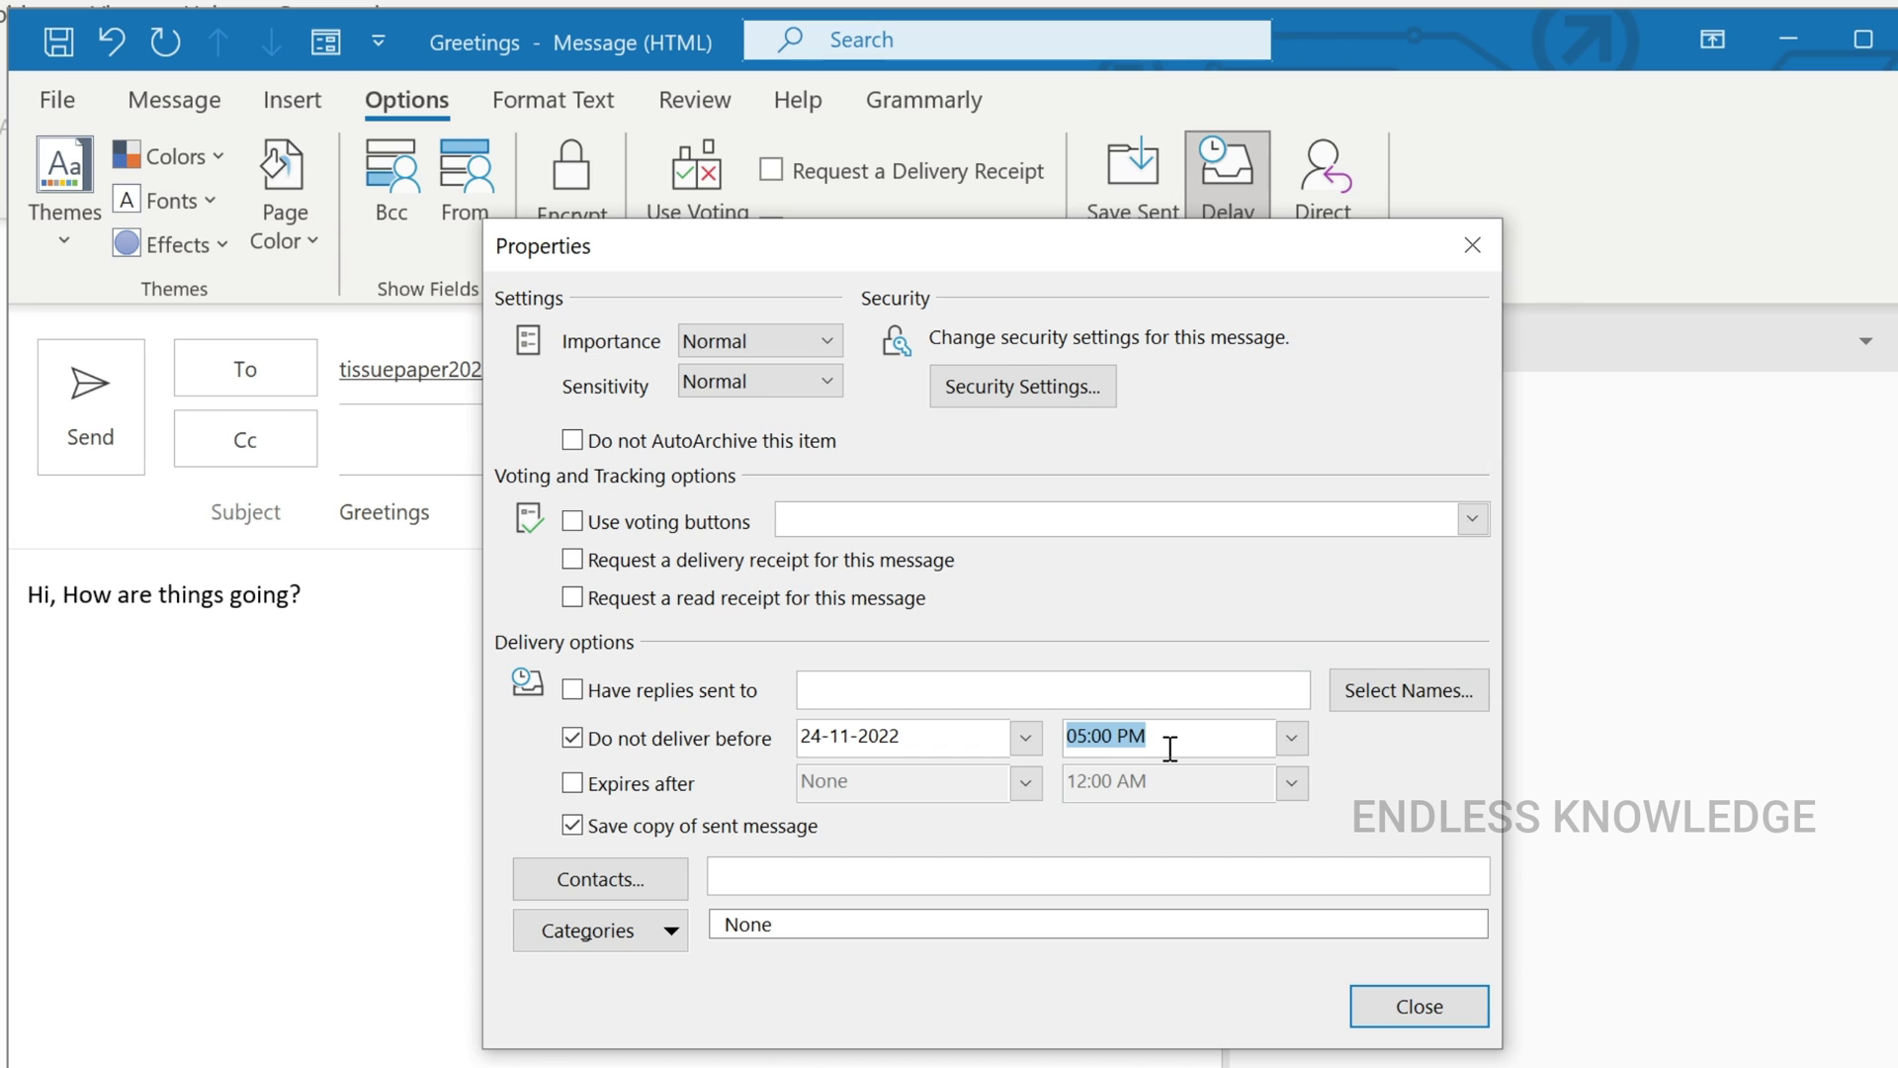
left_click(590, 742)
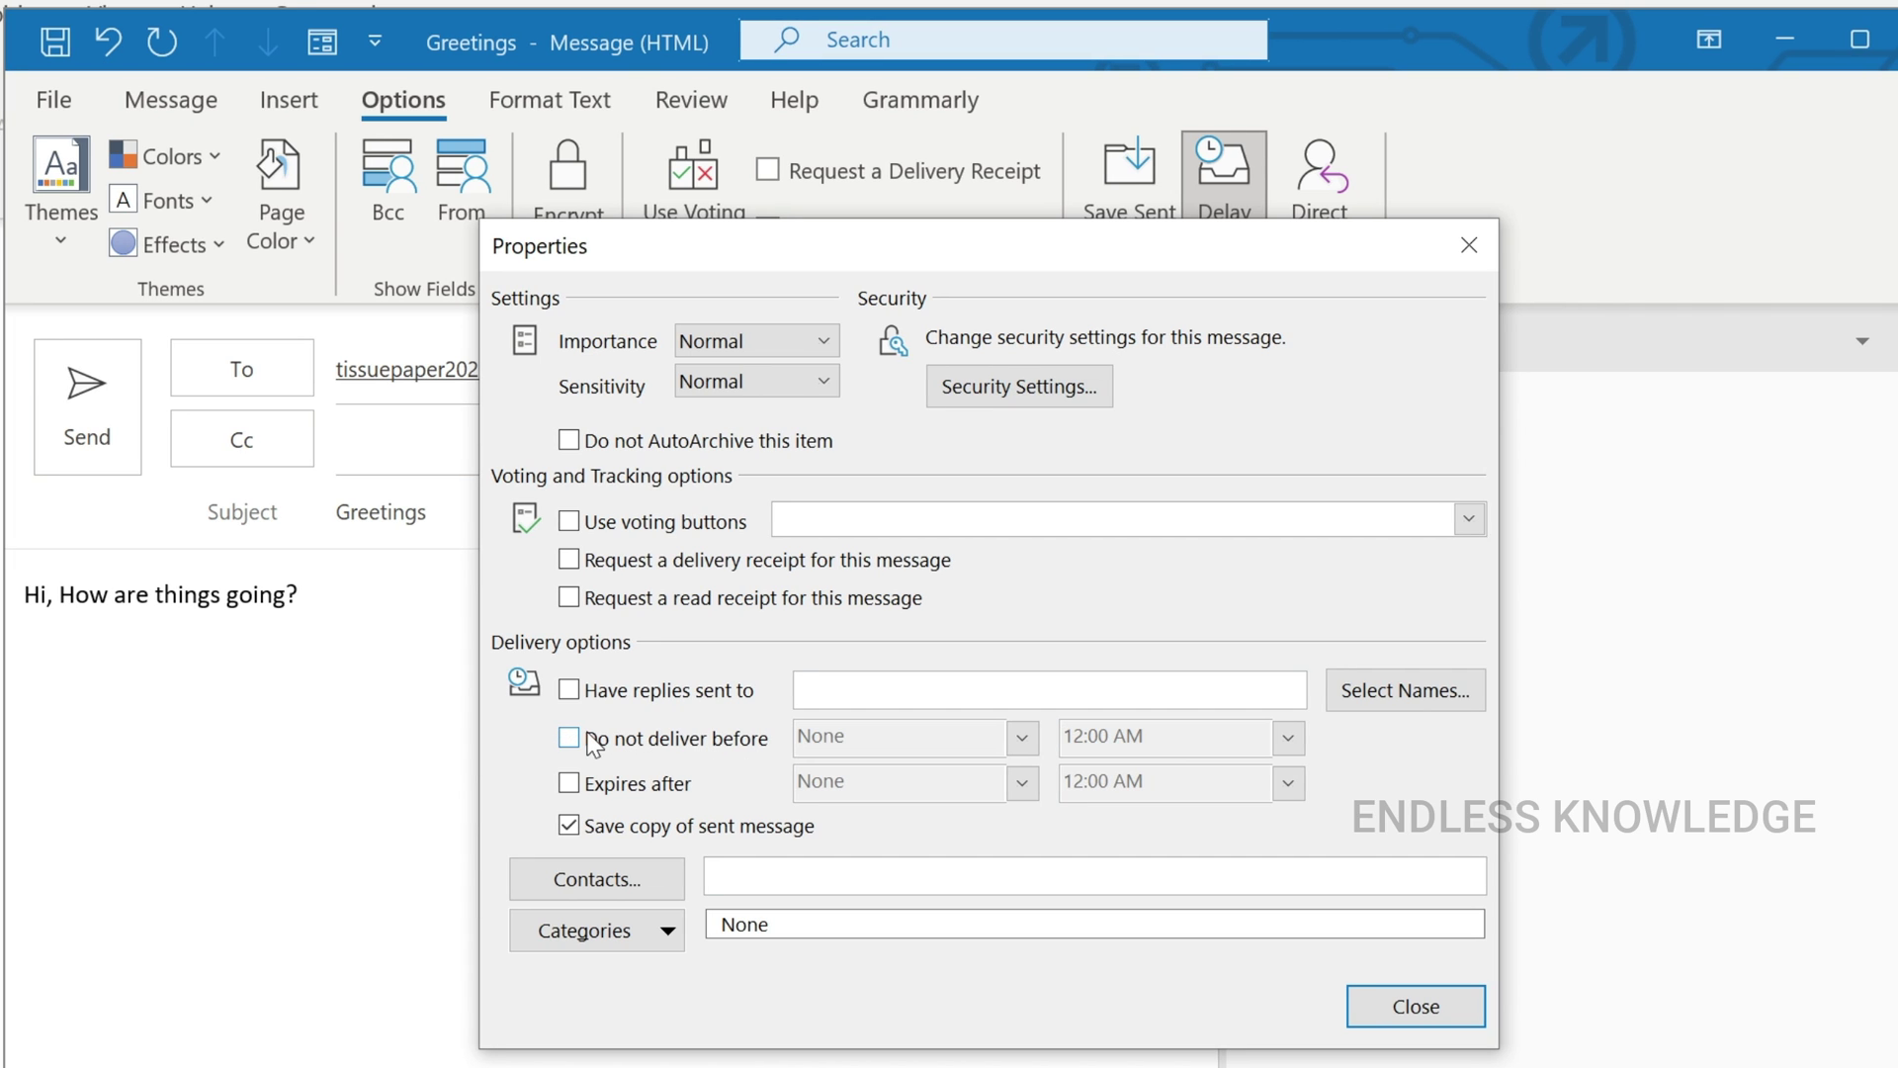
left_click(582, 737)
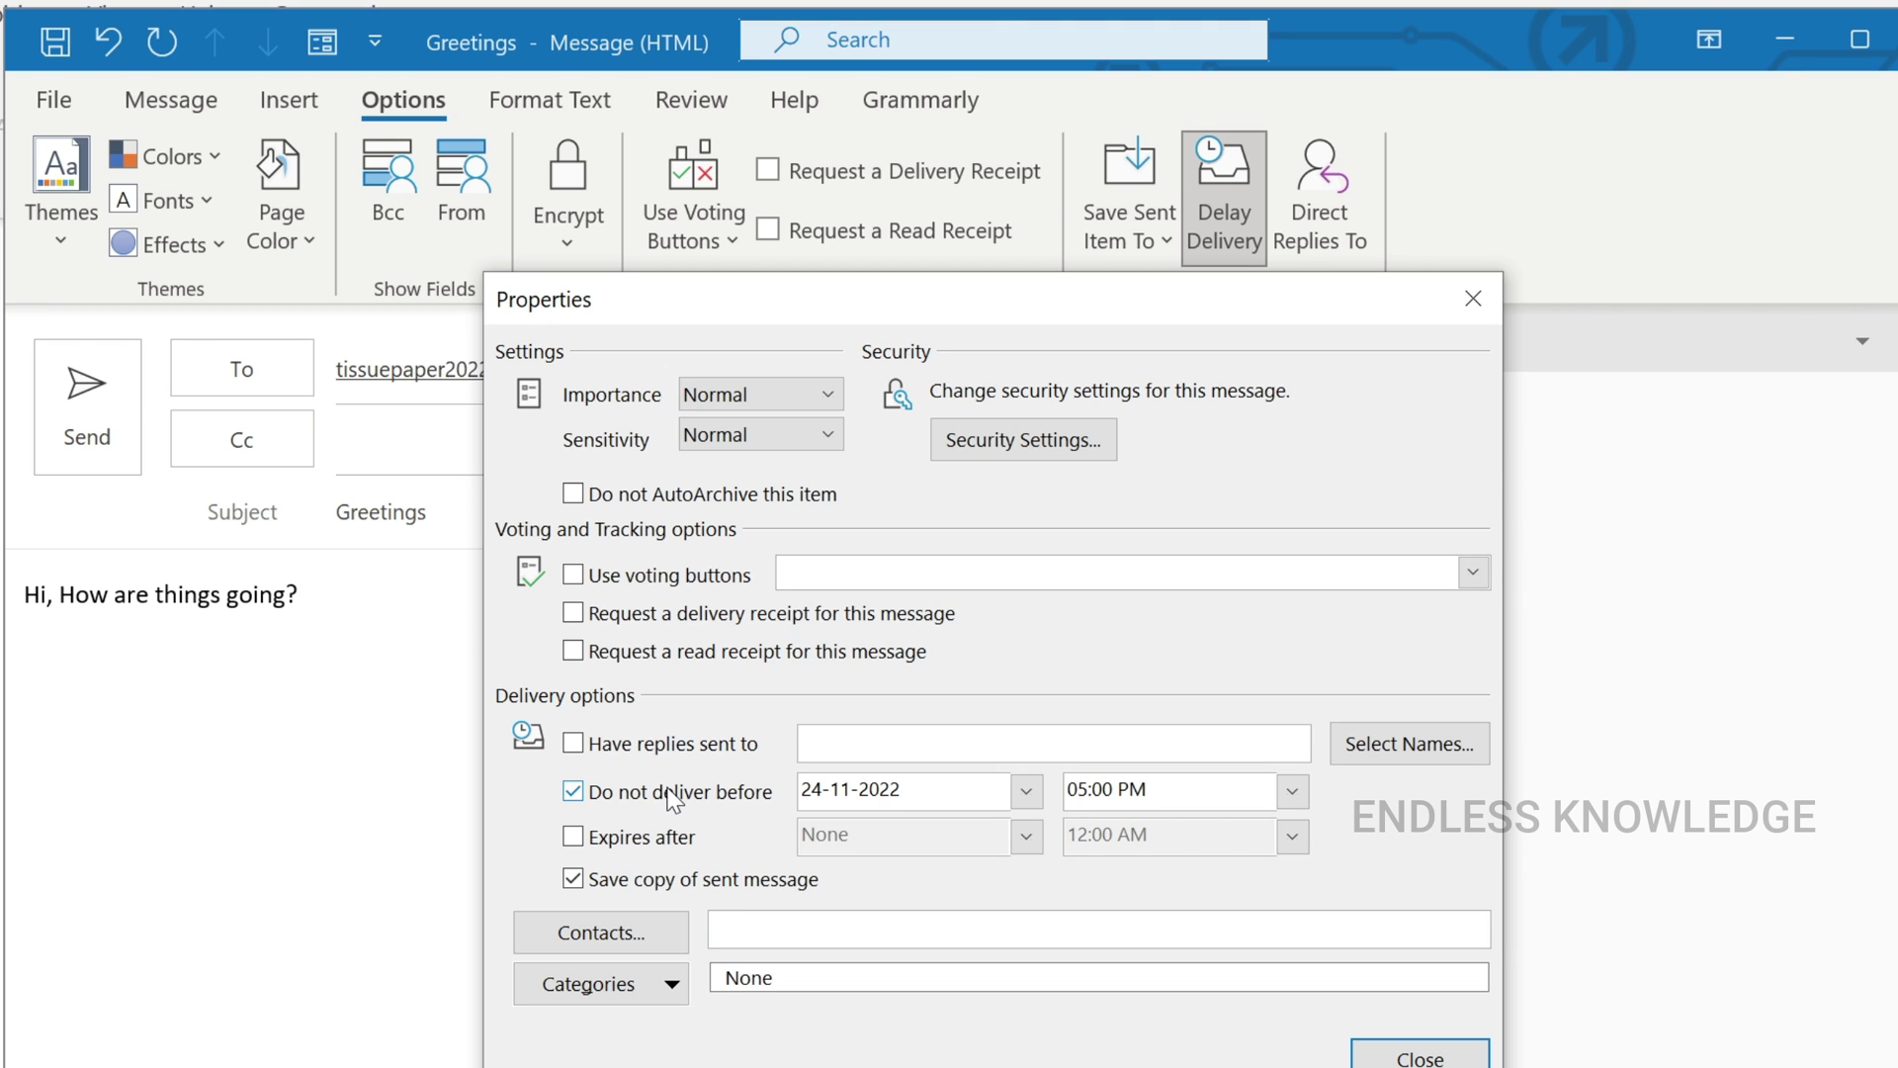
left_click(572, 791)
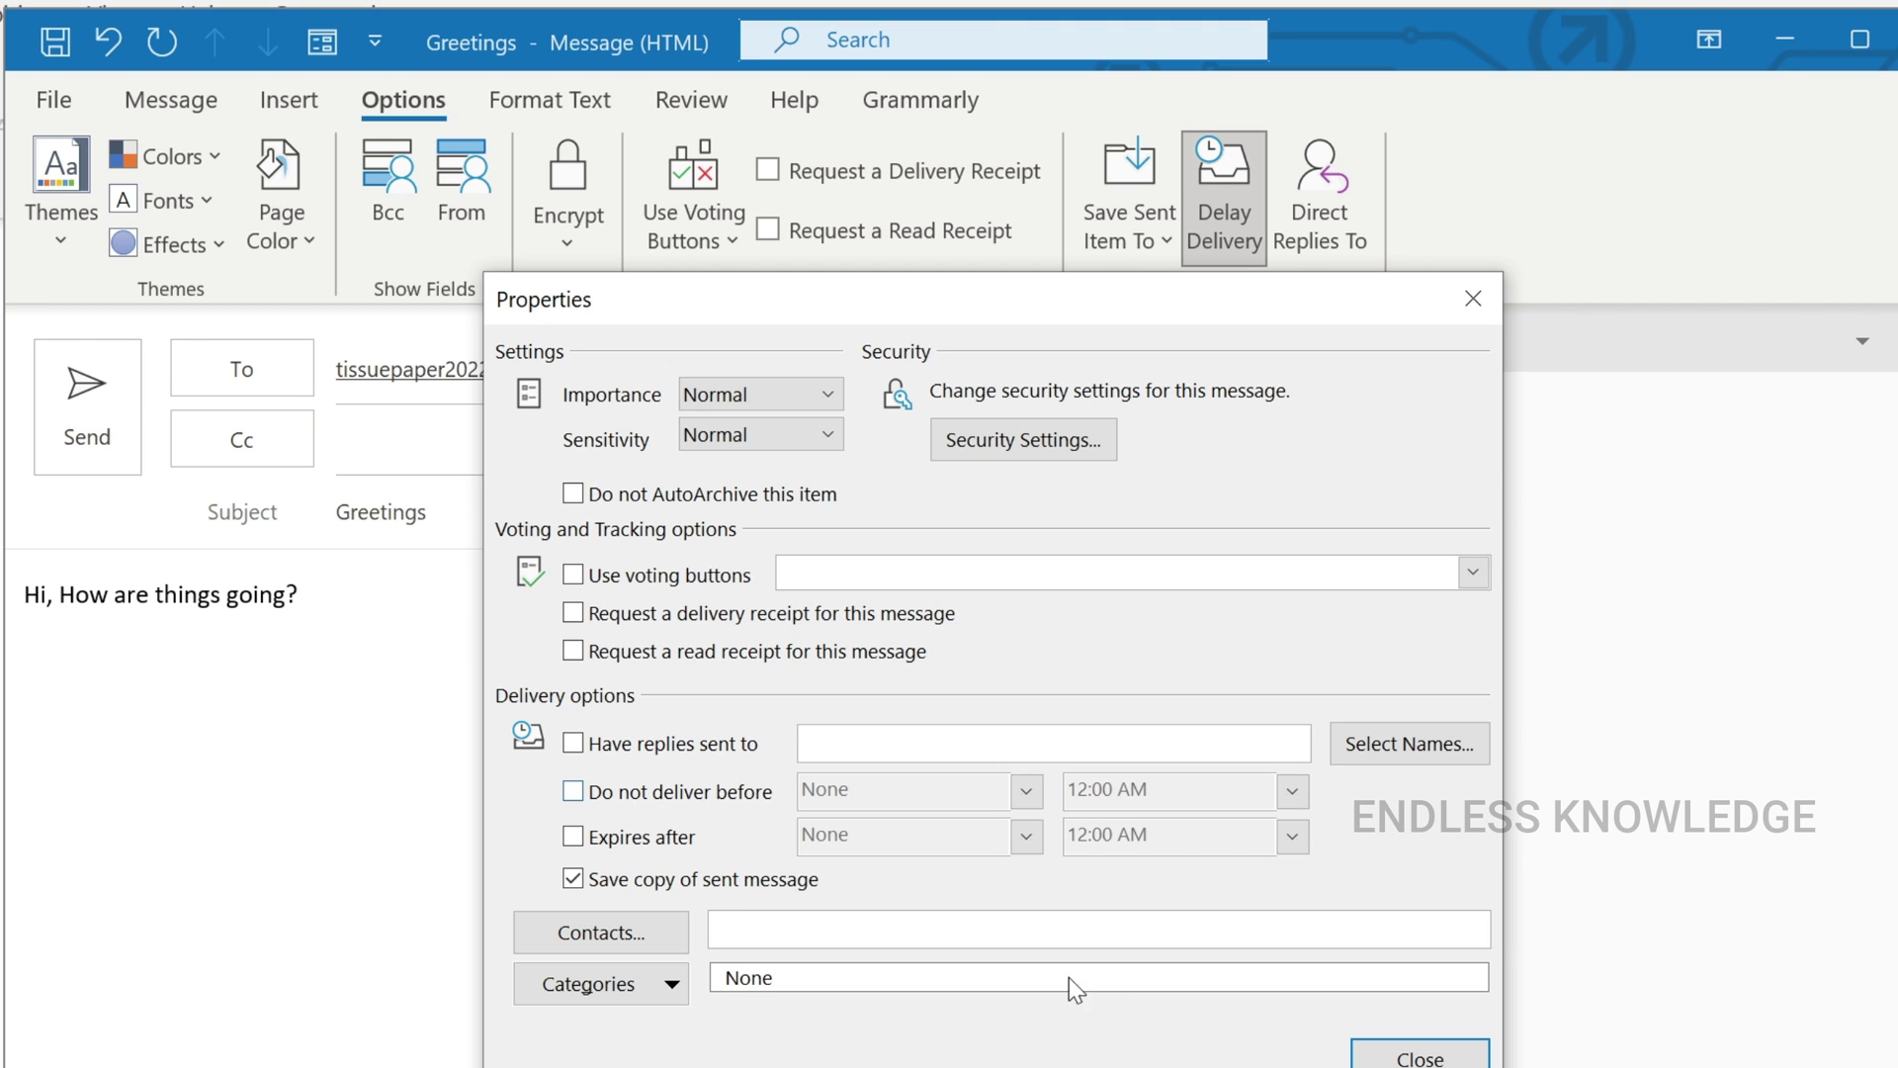
left_click(1421, 1058)
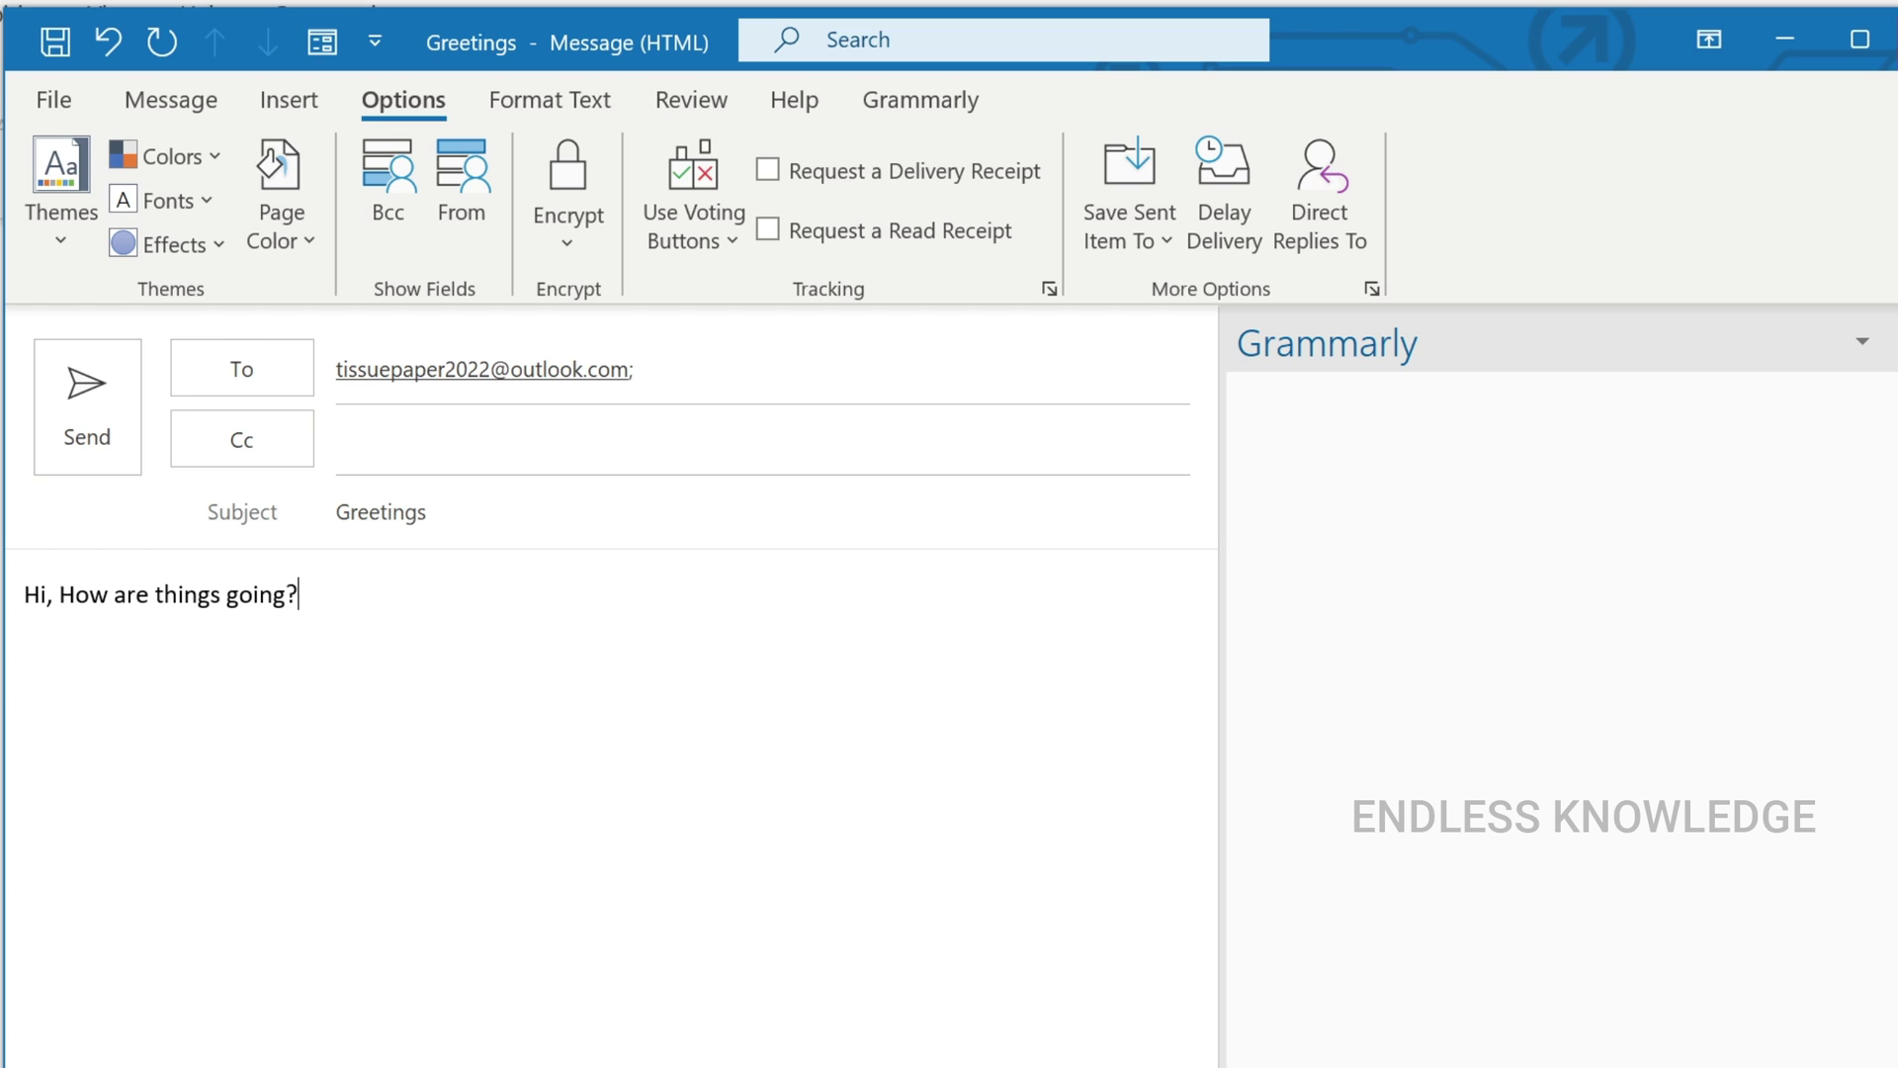
- Save and close the Greetings draft, then open Manage Rules & Alerts from File Info
key("Escape")
left_click(775, 758)
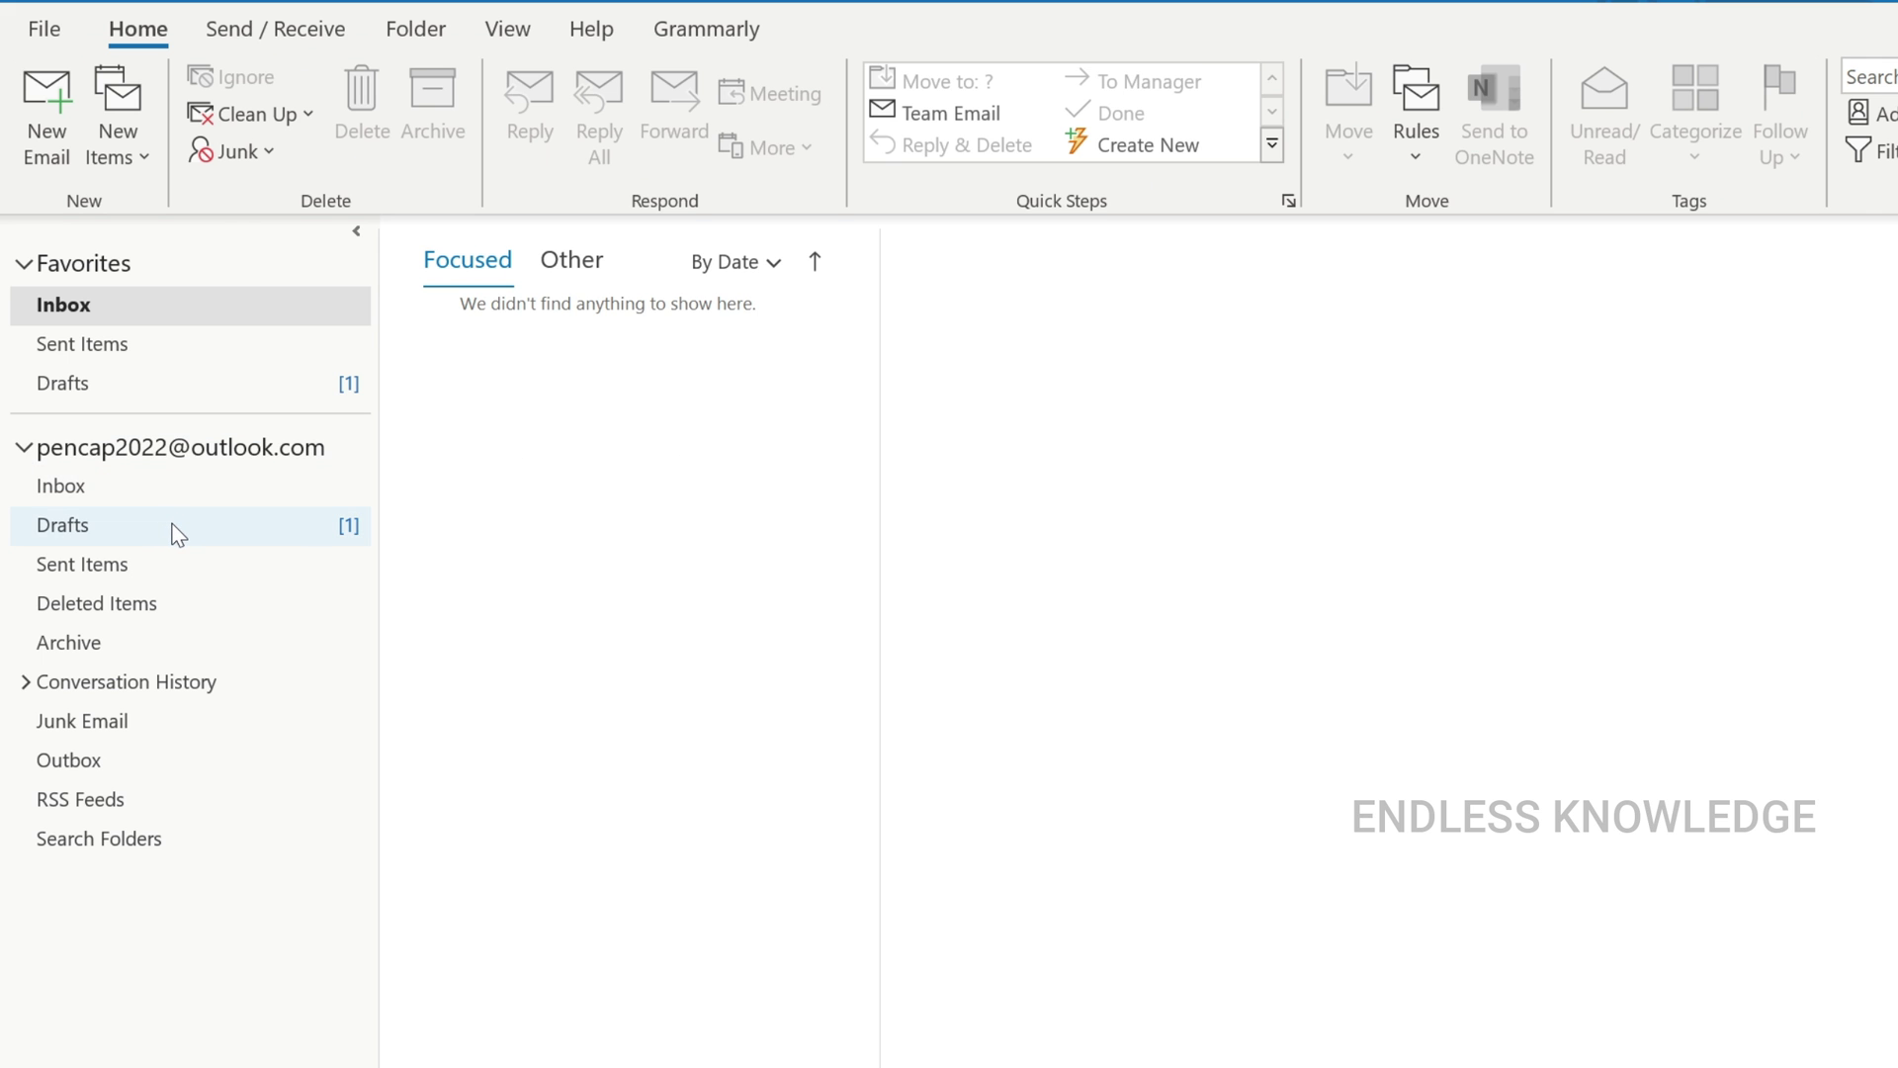
left_click(59, 31)
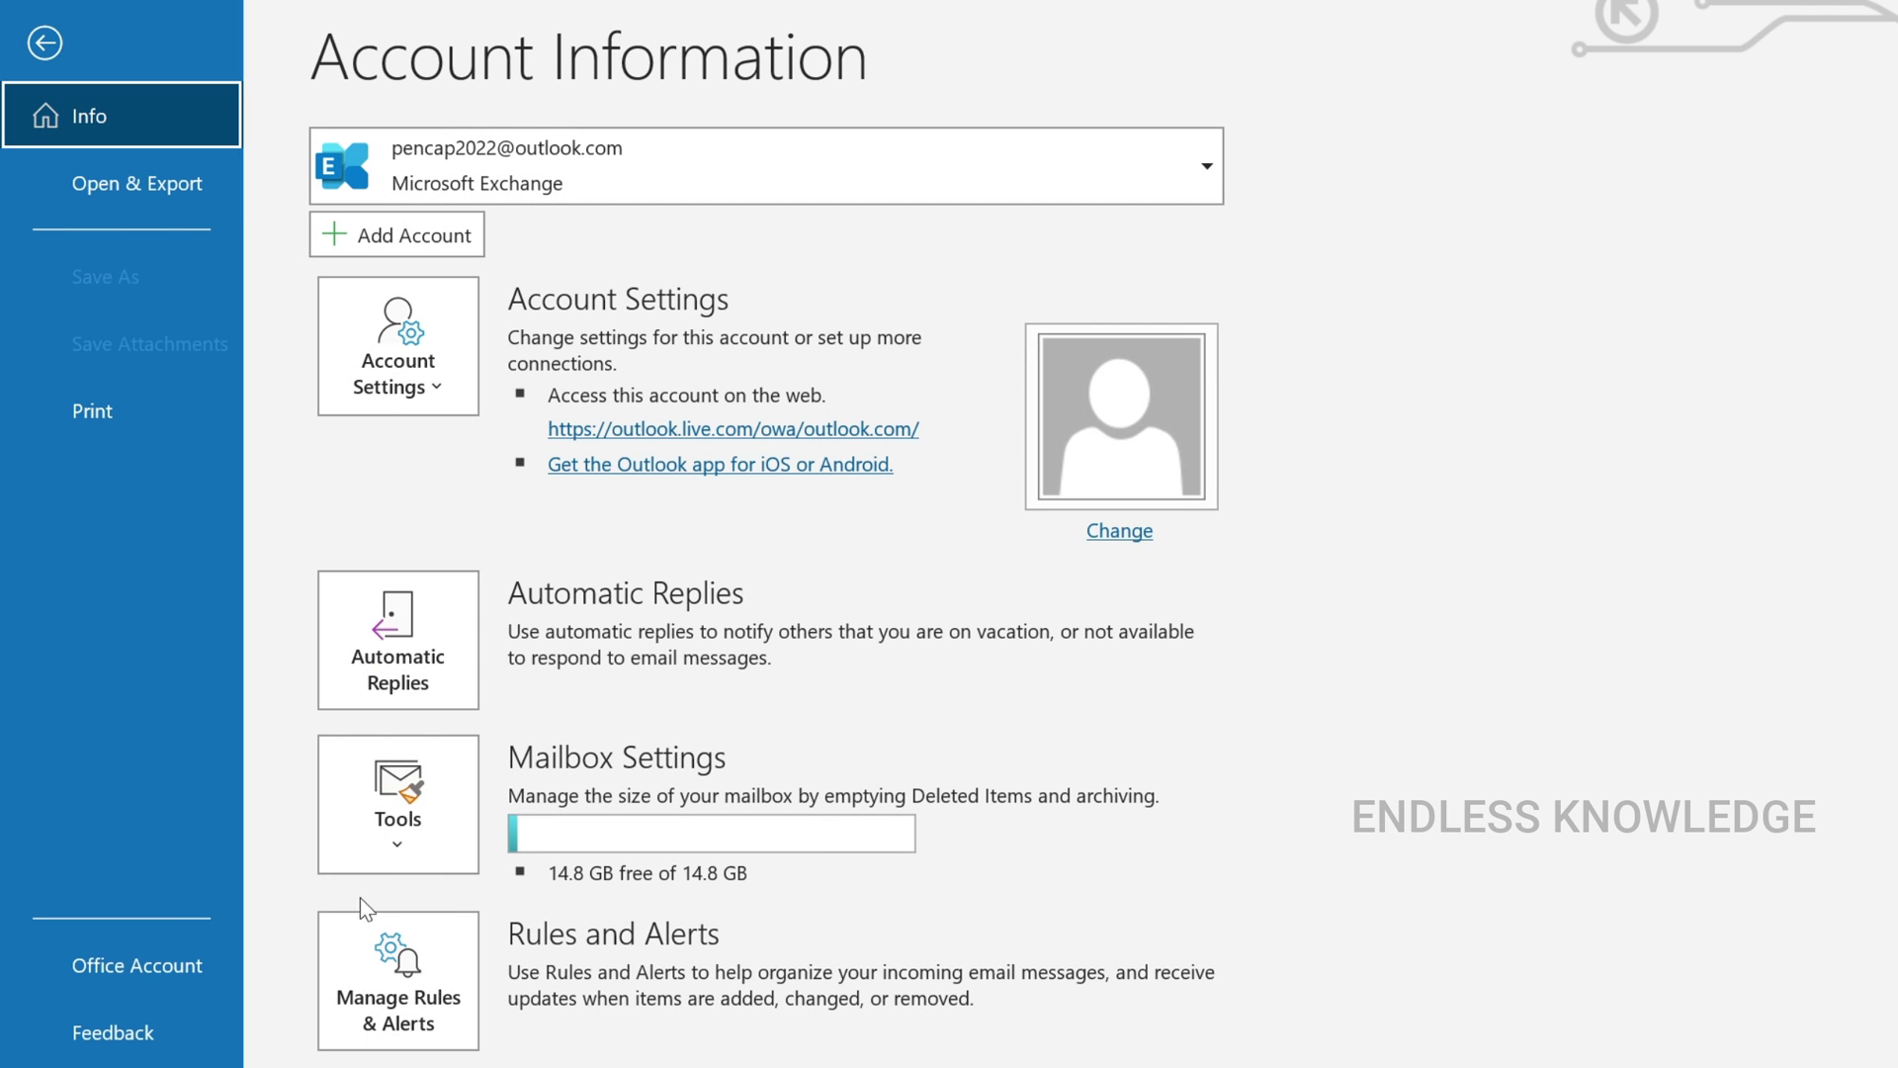
left_click(435, 994)
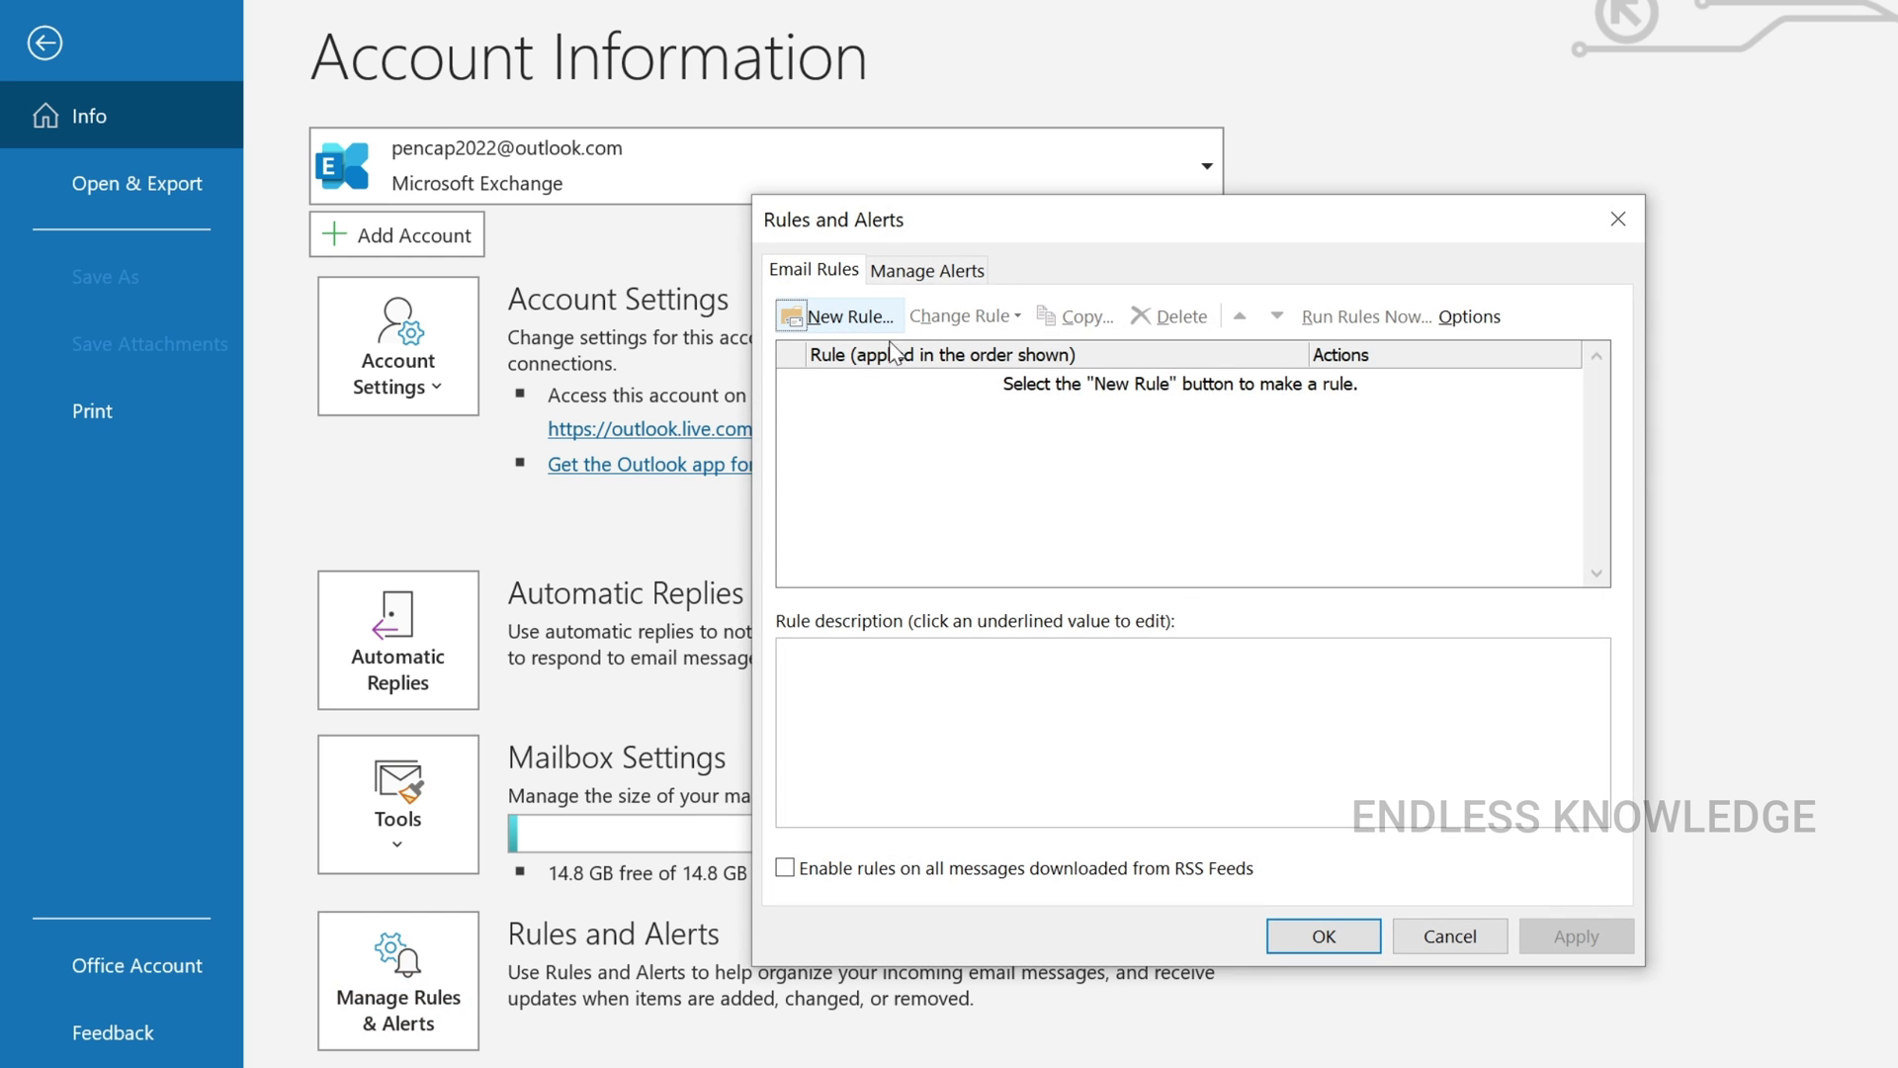
- Create a blank rule for sent messages with no conditions, applying to every message
left_click(878, 318)
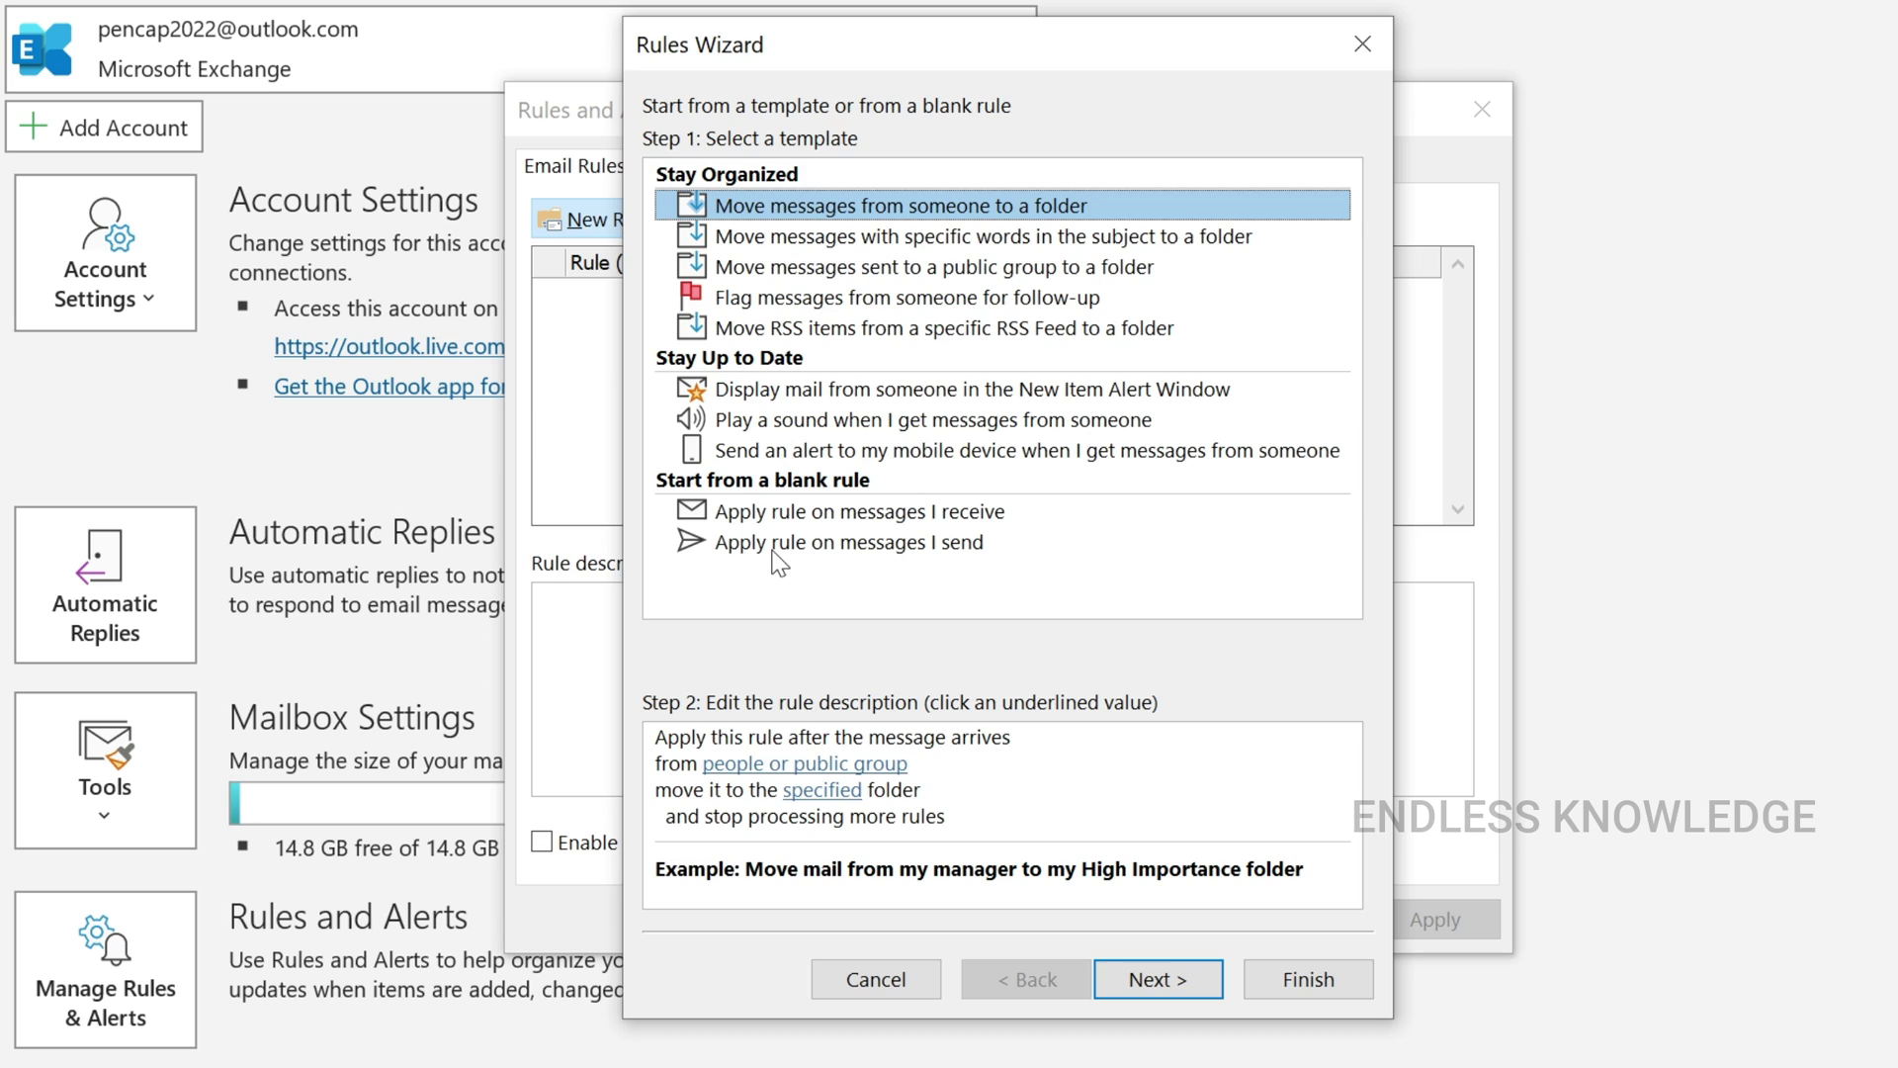
left_click(915, 550)
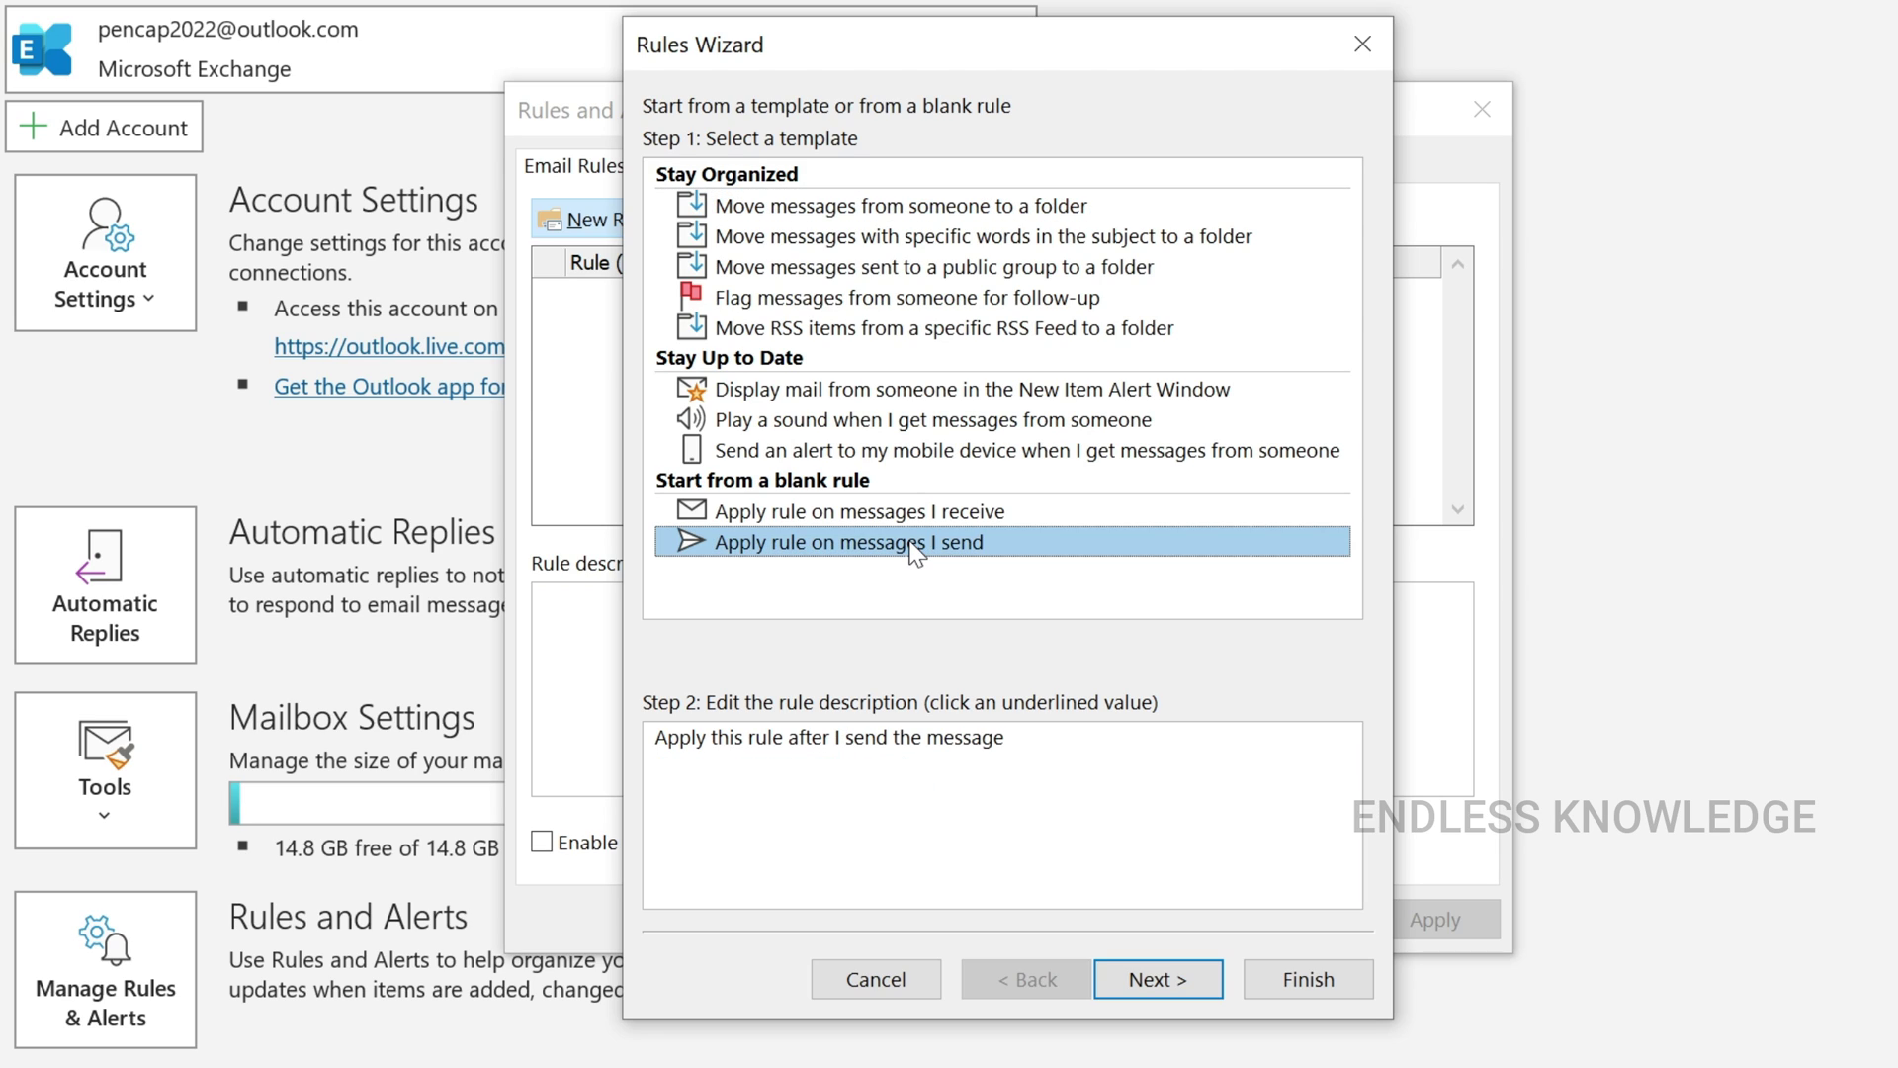
left_click(1151, 982)
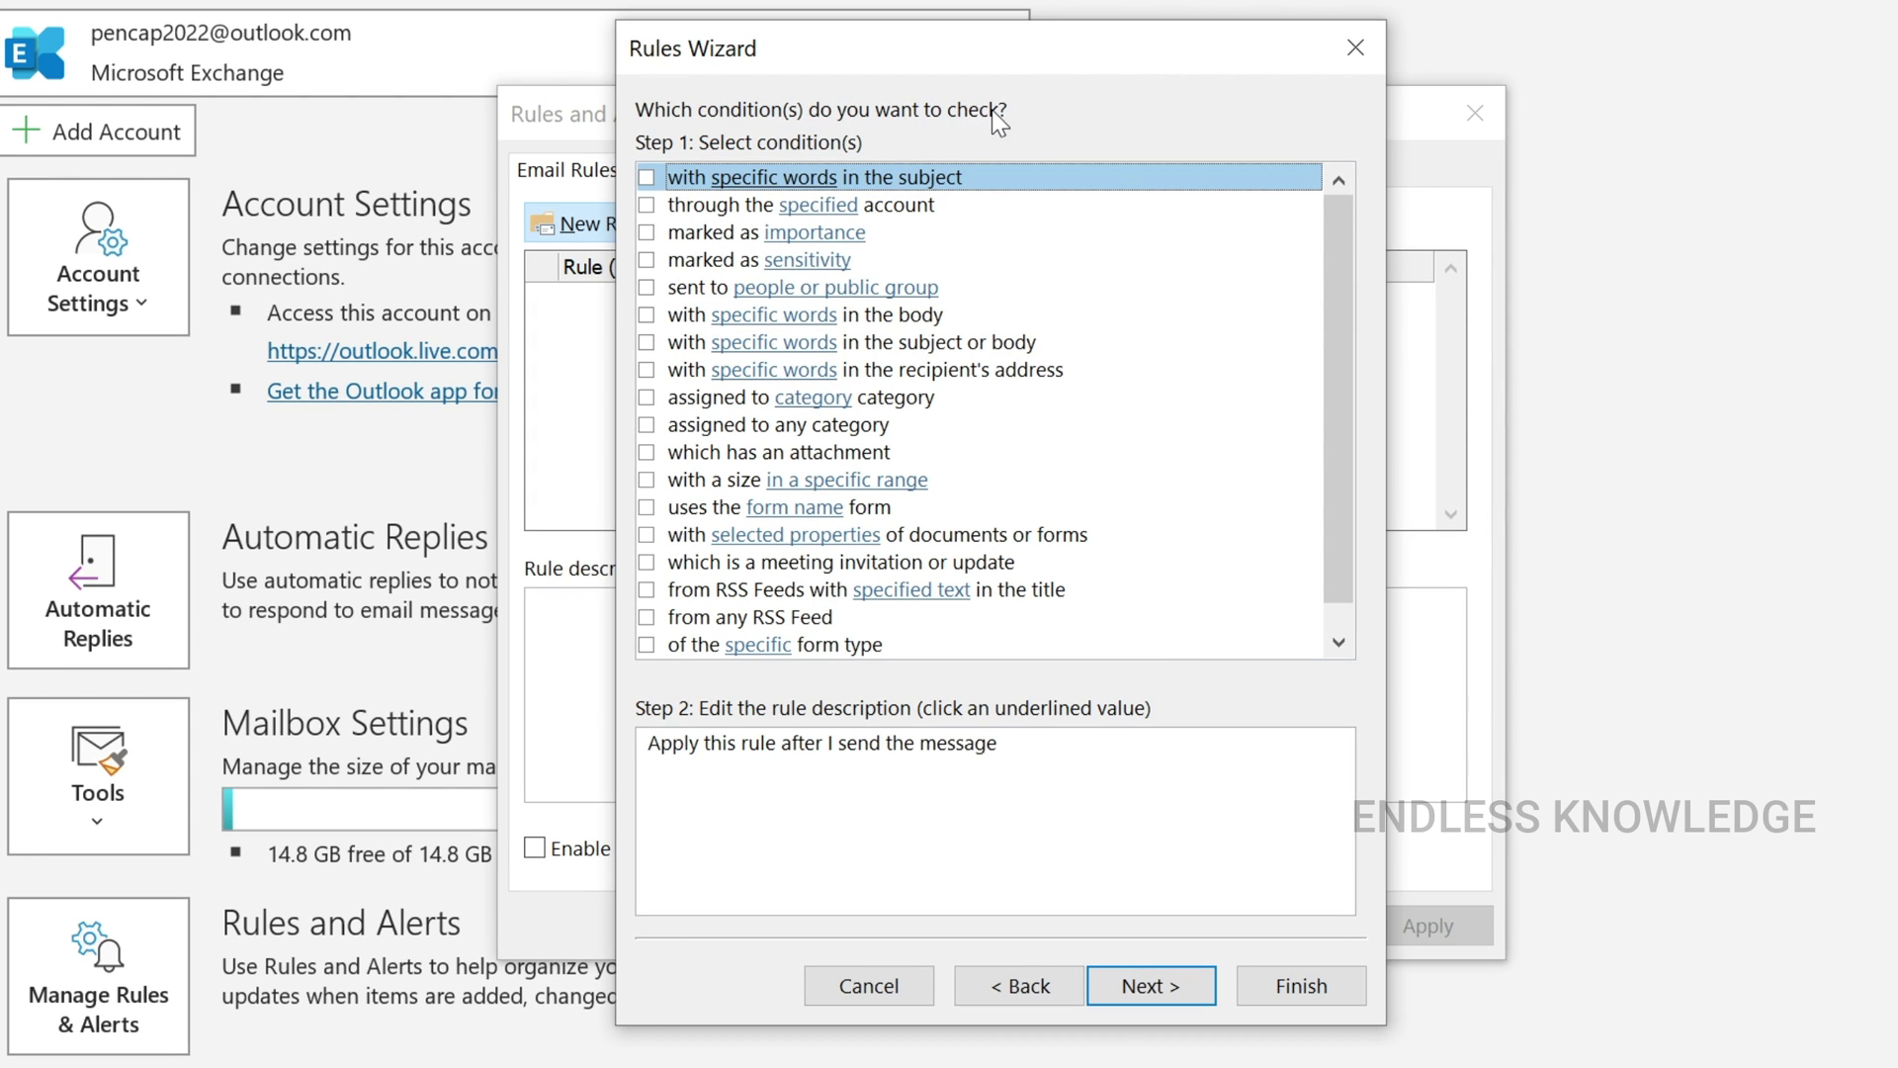
scroll(1175, 489, "down", 1)
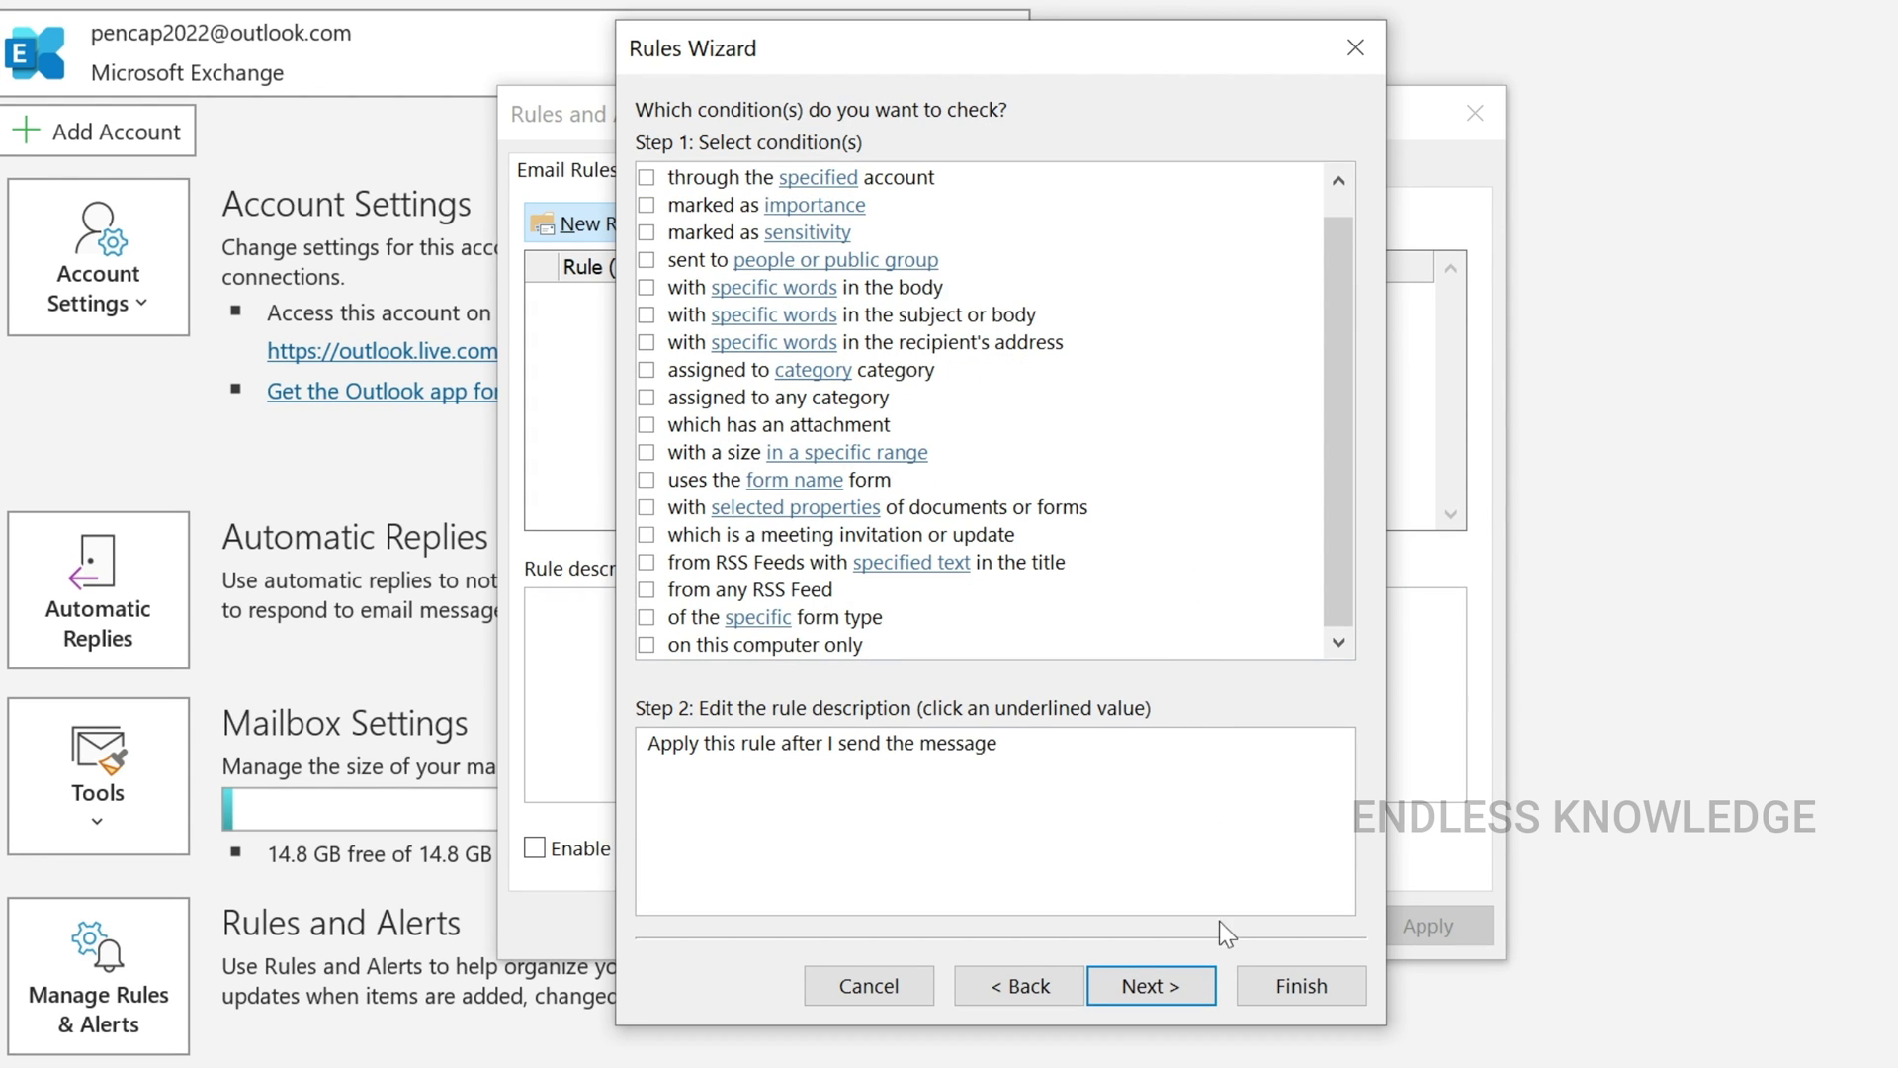
left_click(1178, 989)
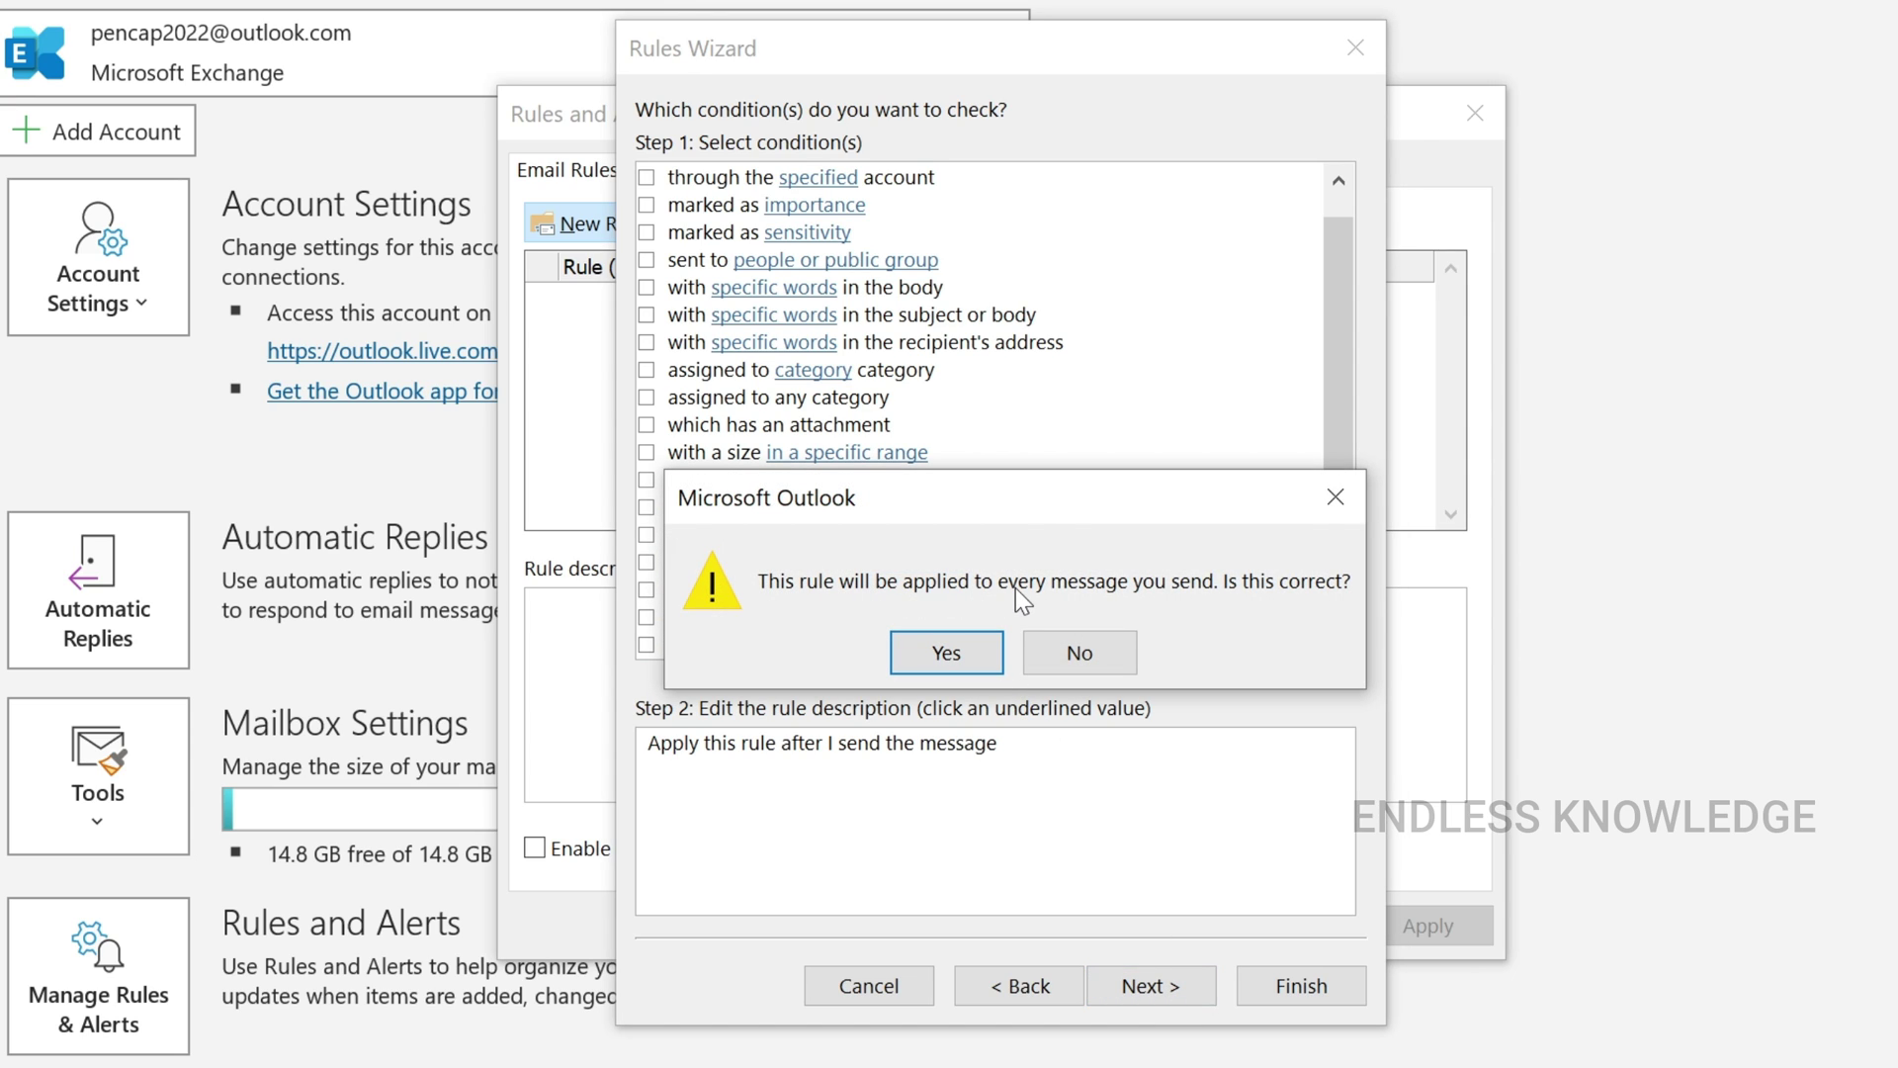
left_click(953, 656)
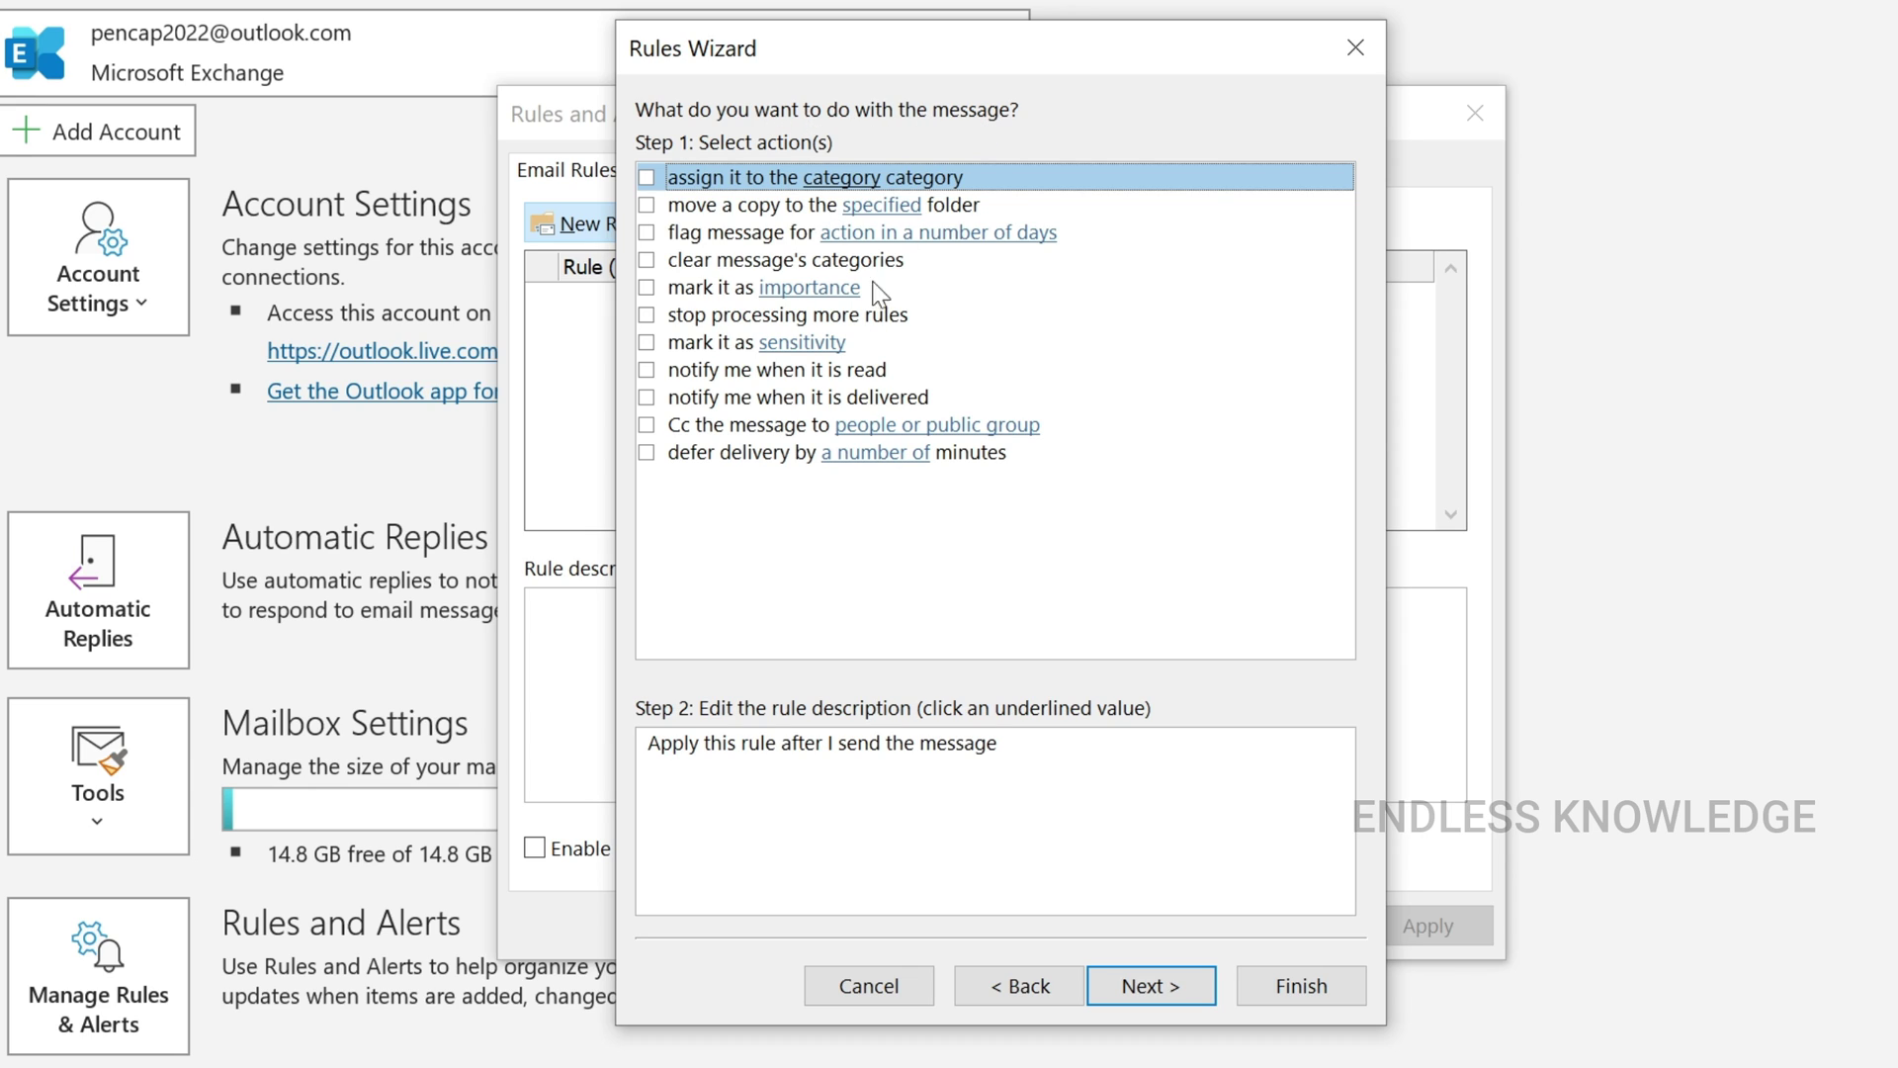
- Add the 'defer delivery by a number of minutes' action, set to 5 minutes
left_click(647, 453)
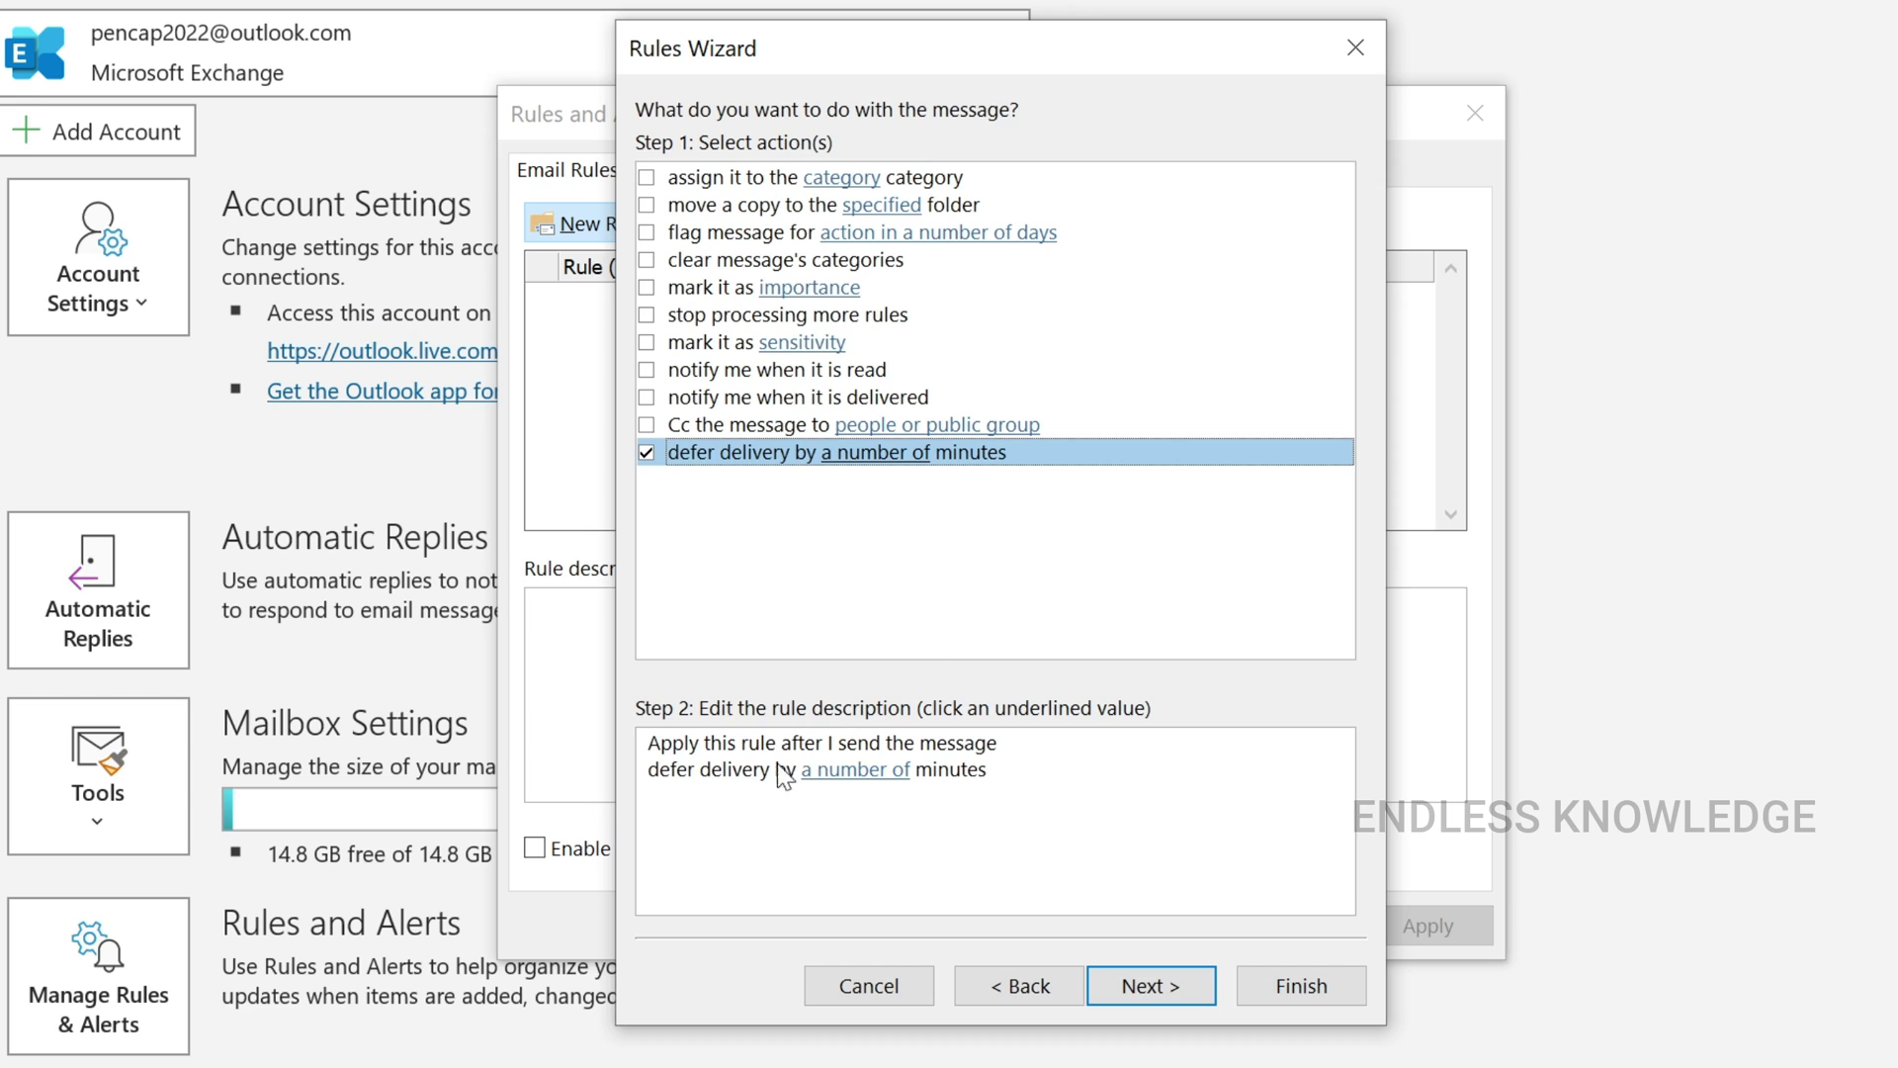
left_click(842, 772)
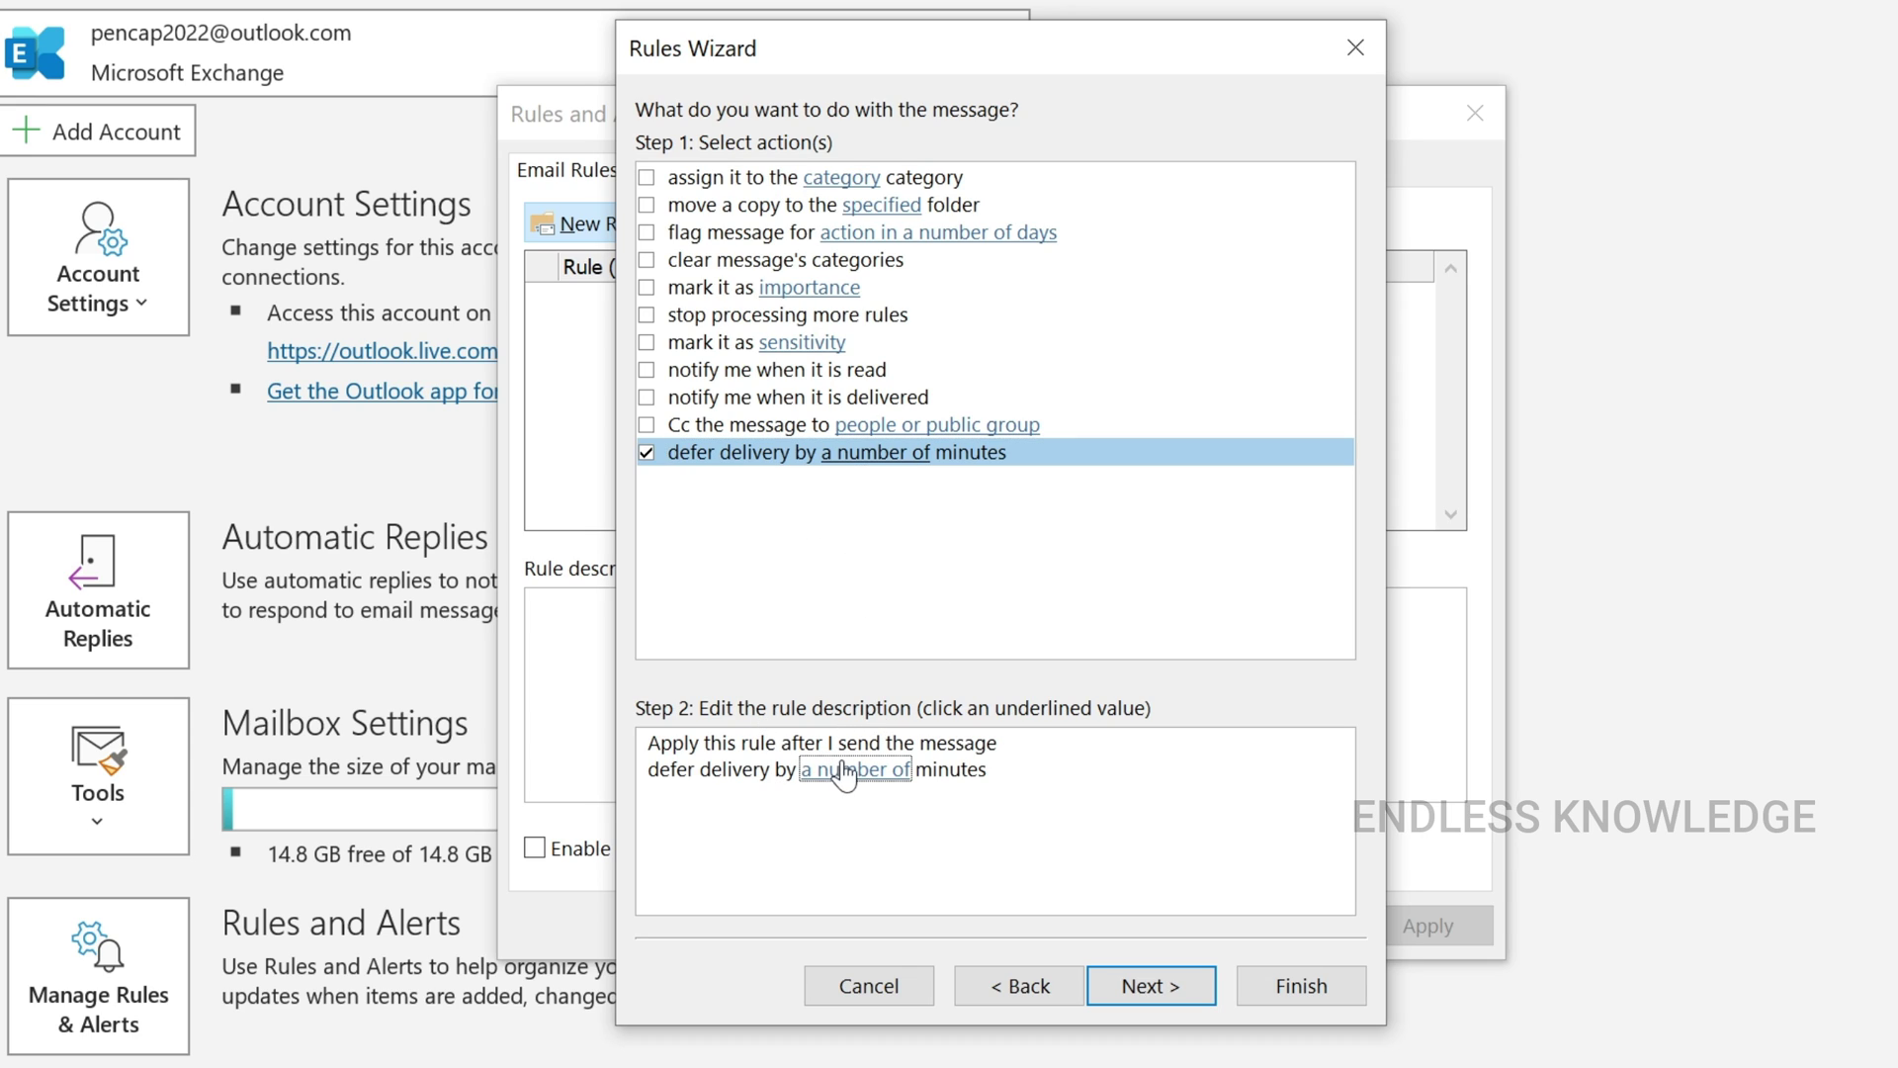
left_click(892, 779)
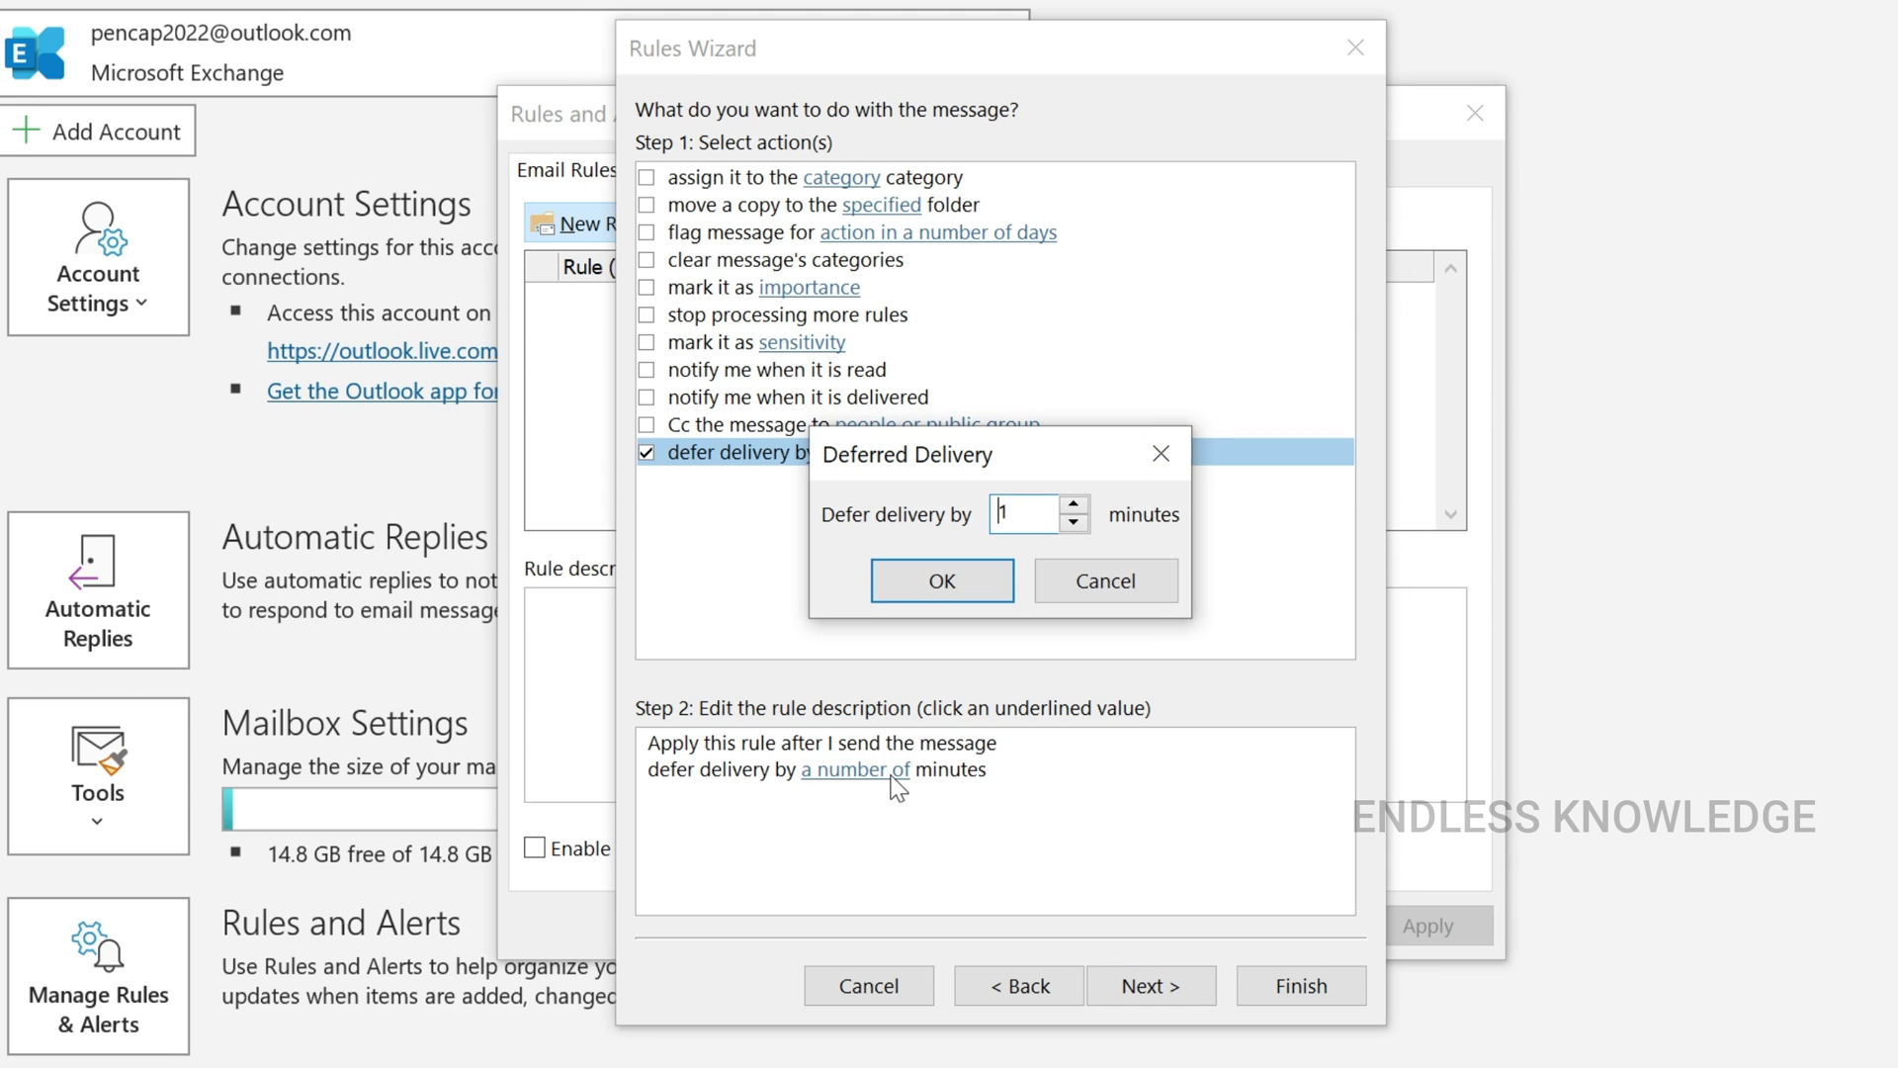
left_click(1035, 515)
type("20")
key("BackSpace")
key("BackSpace")
key("BackSpace")
type("5")
left_click(909, 573)
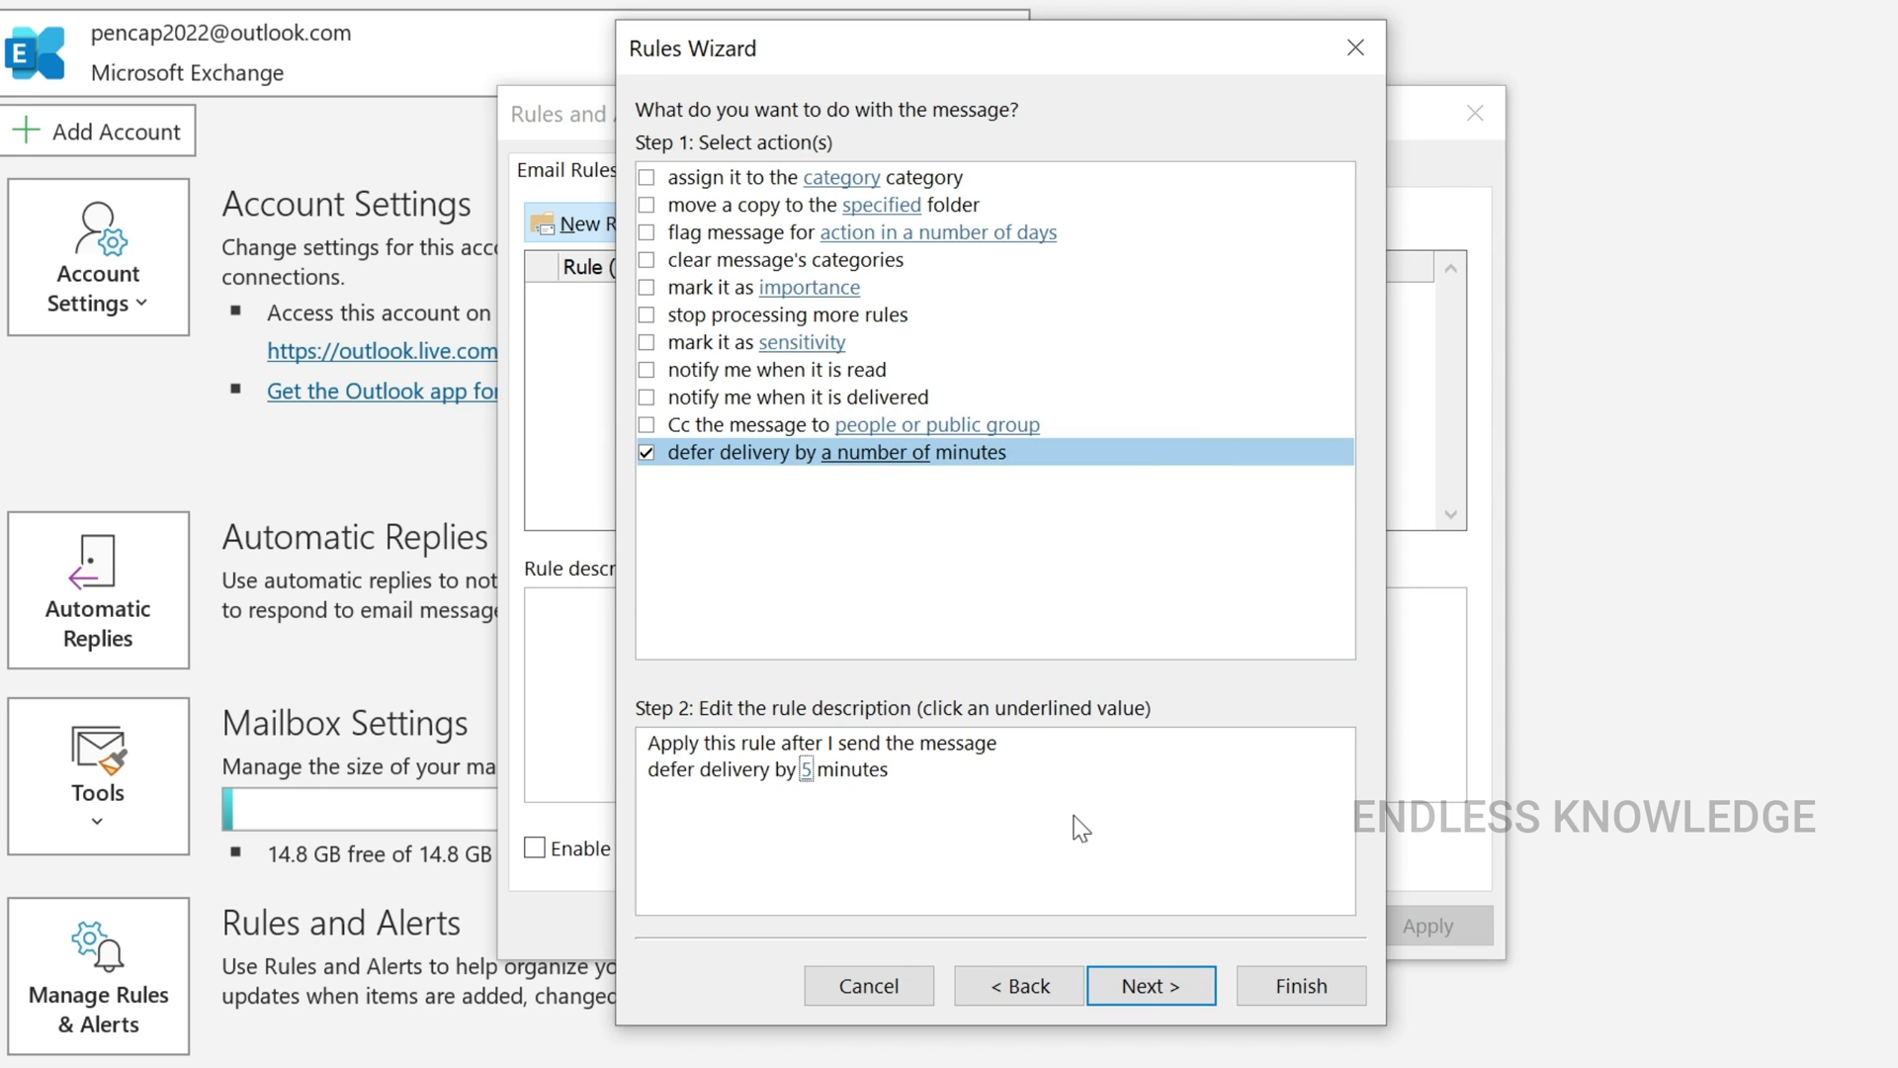
- Pass the exceptions page without adding any, reaching Finish rule setup
left_click(1165, 985)
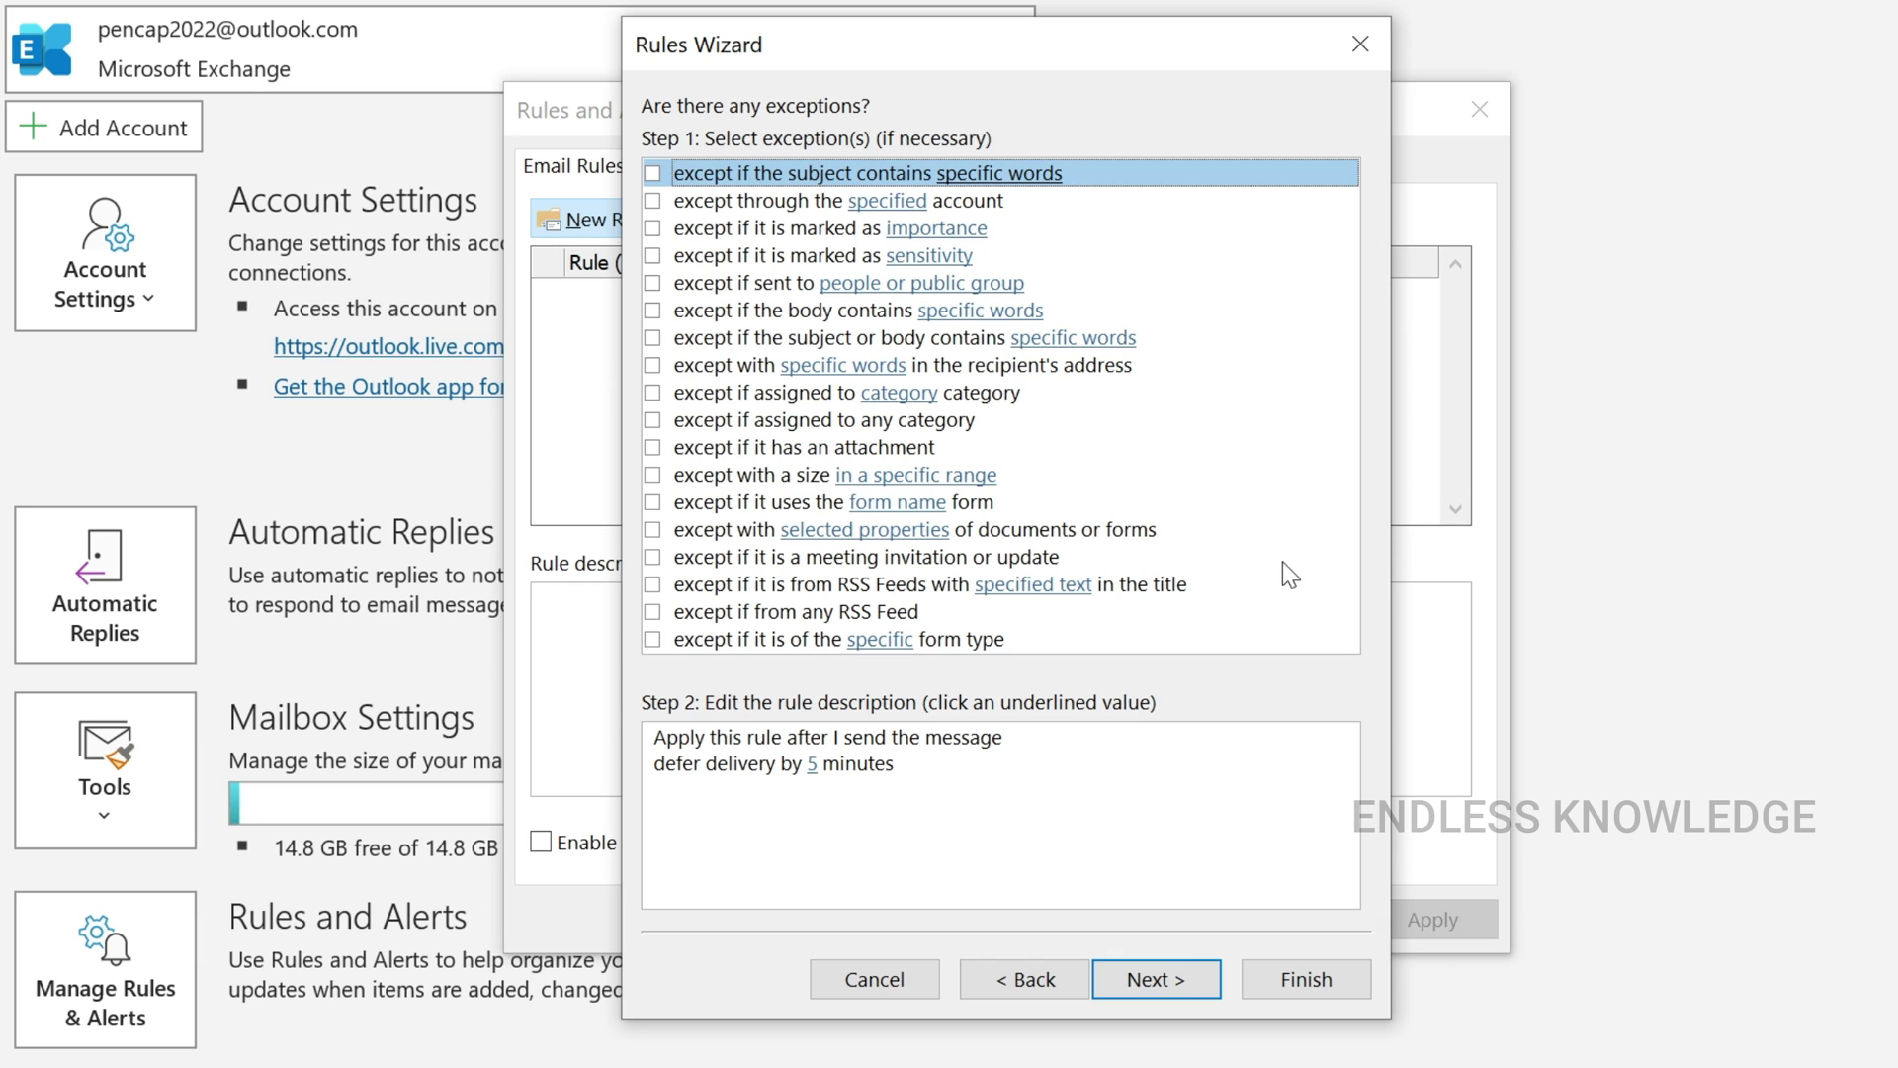
left_click(1185, 992)
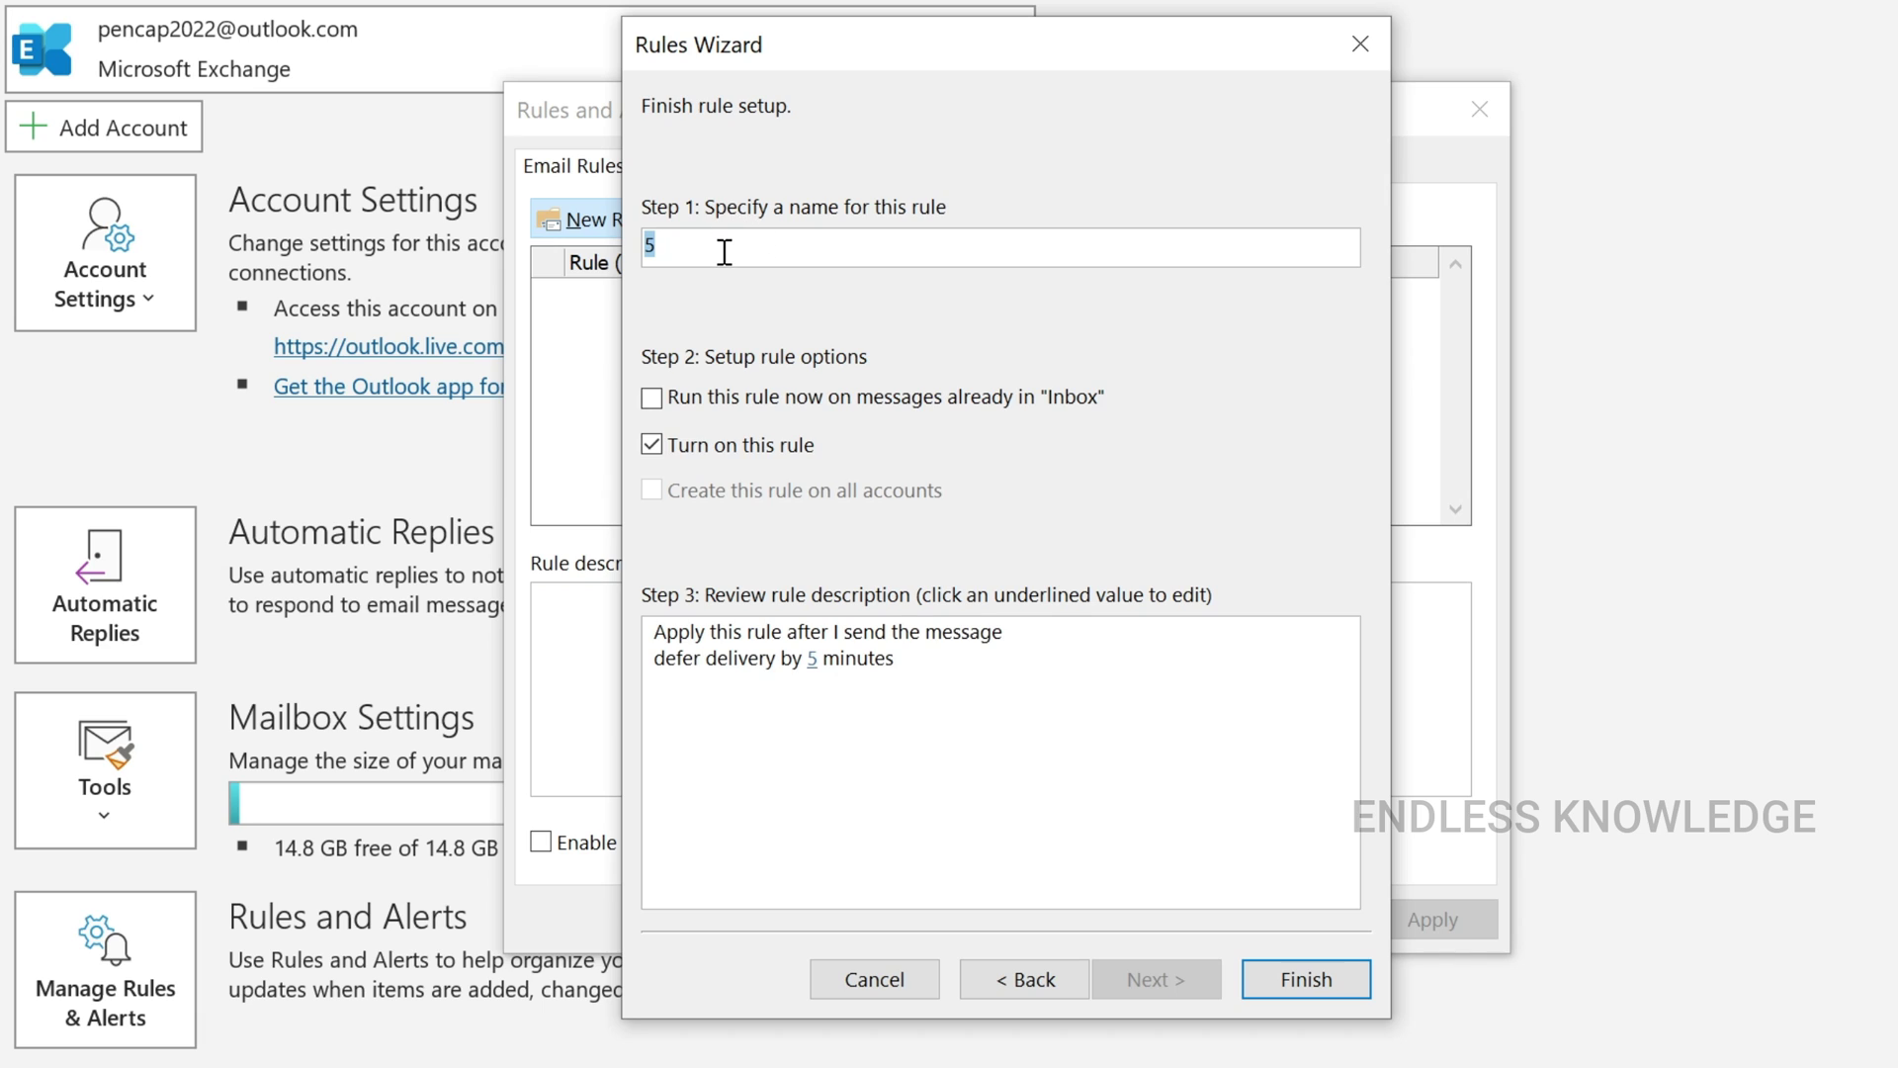
- Name the rule 'Delay 5 mins', finish it, accept the client-only warning and close Rules and Alerts
type("Delay 5 mins")
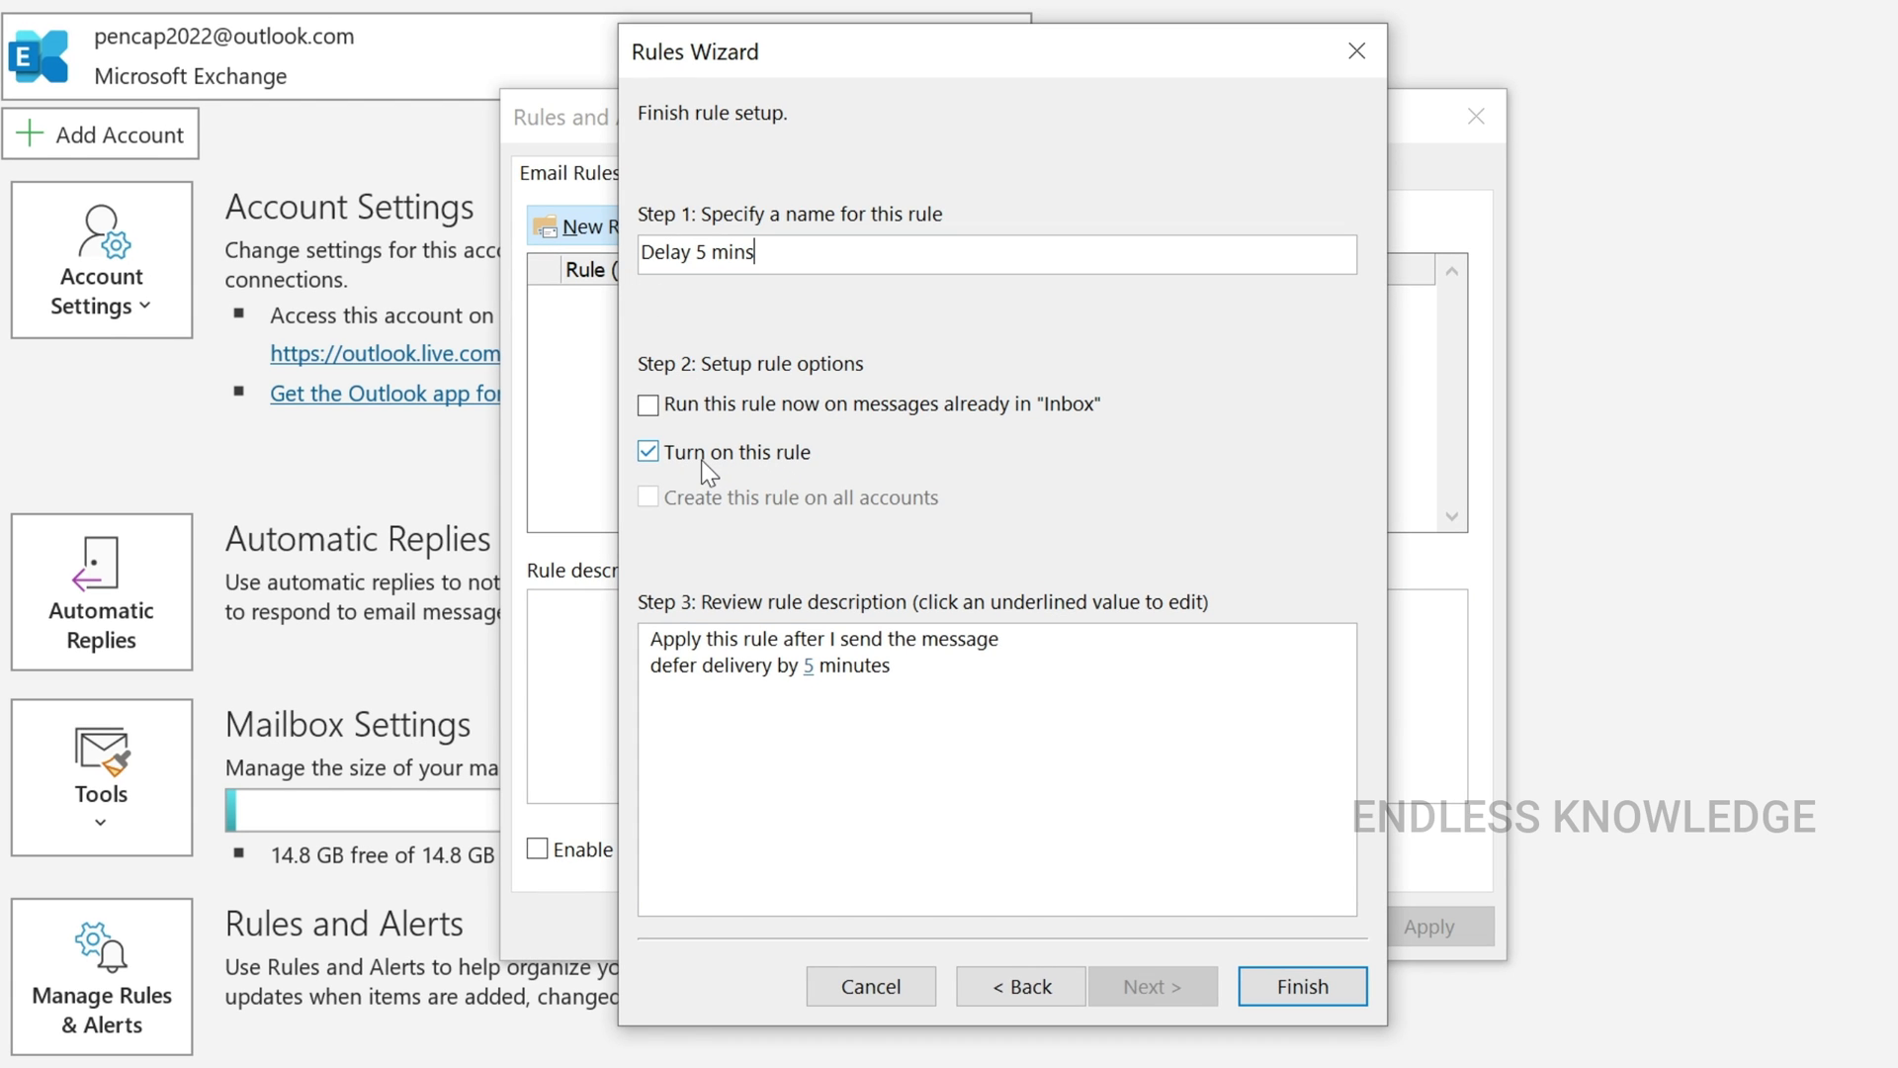
left_click(1289, 993)
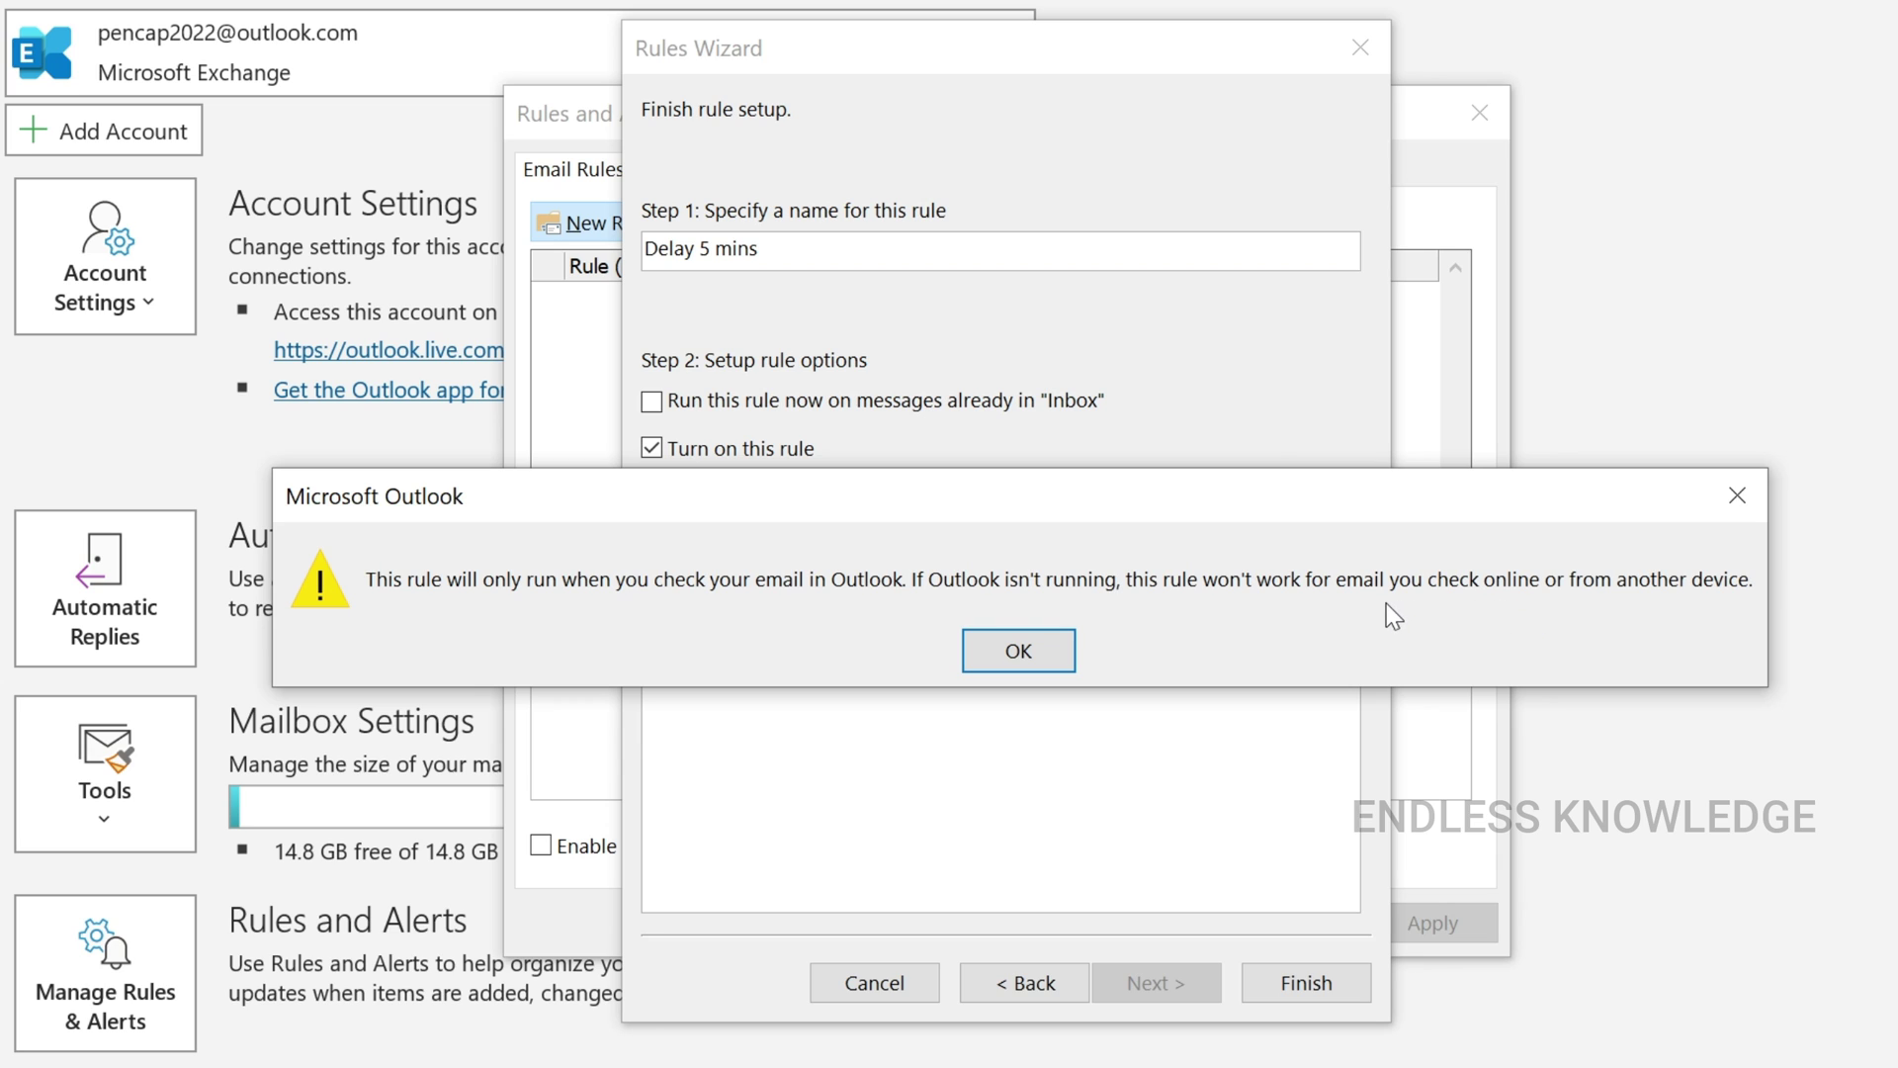
left_click(1023, 653)
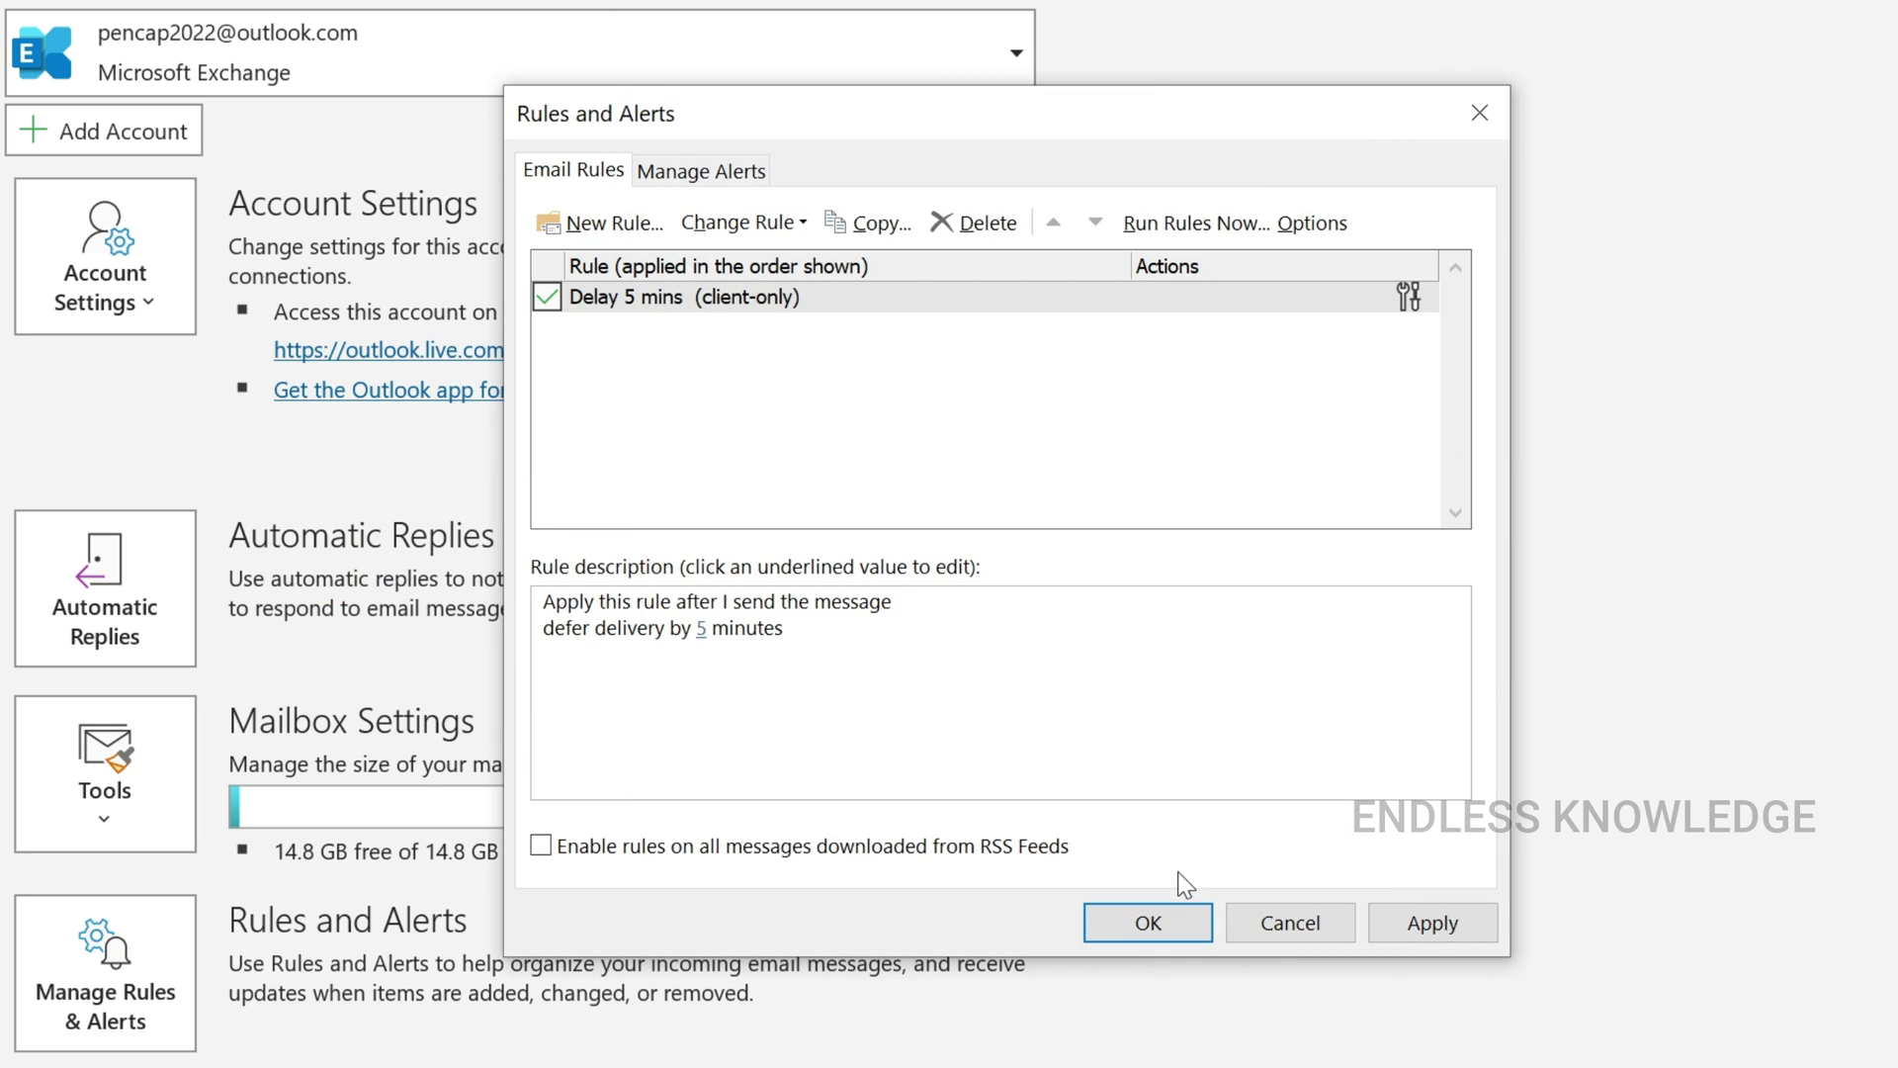
left_click(1172, 909)
key("Escape")
- Send the Greetings draft from the Drafts folder
left_click(306, 729)
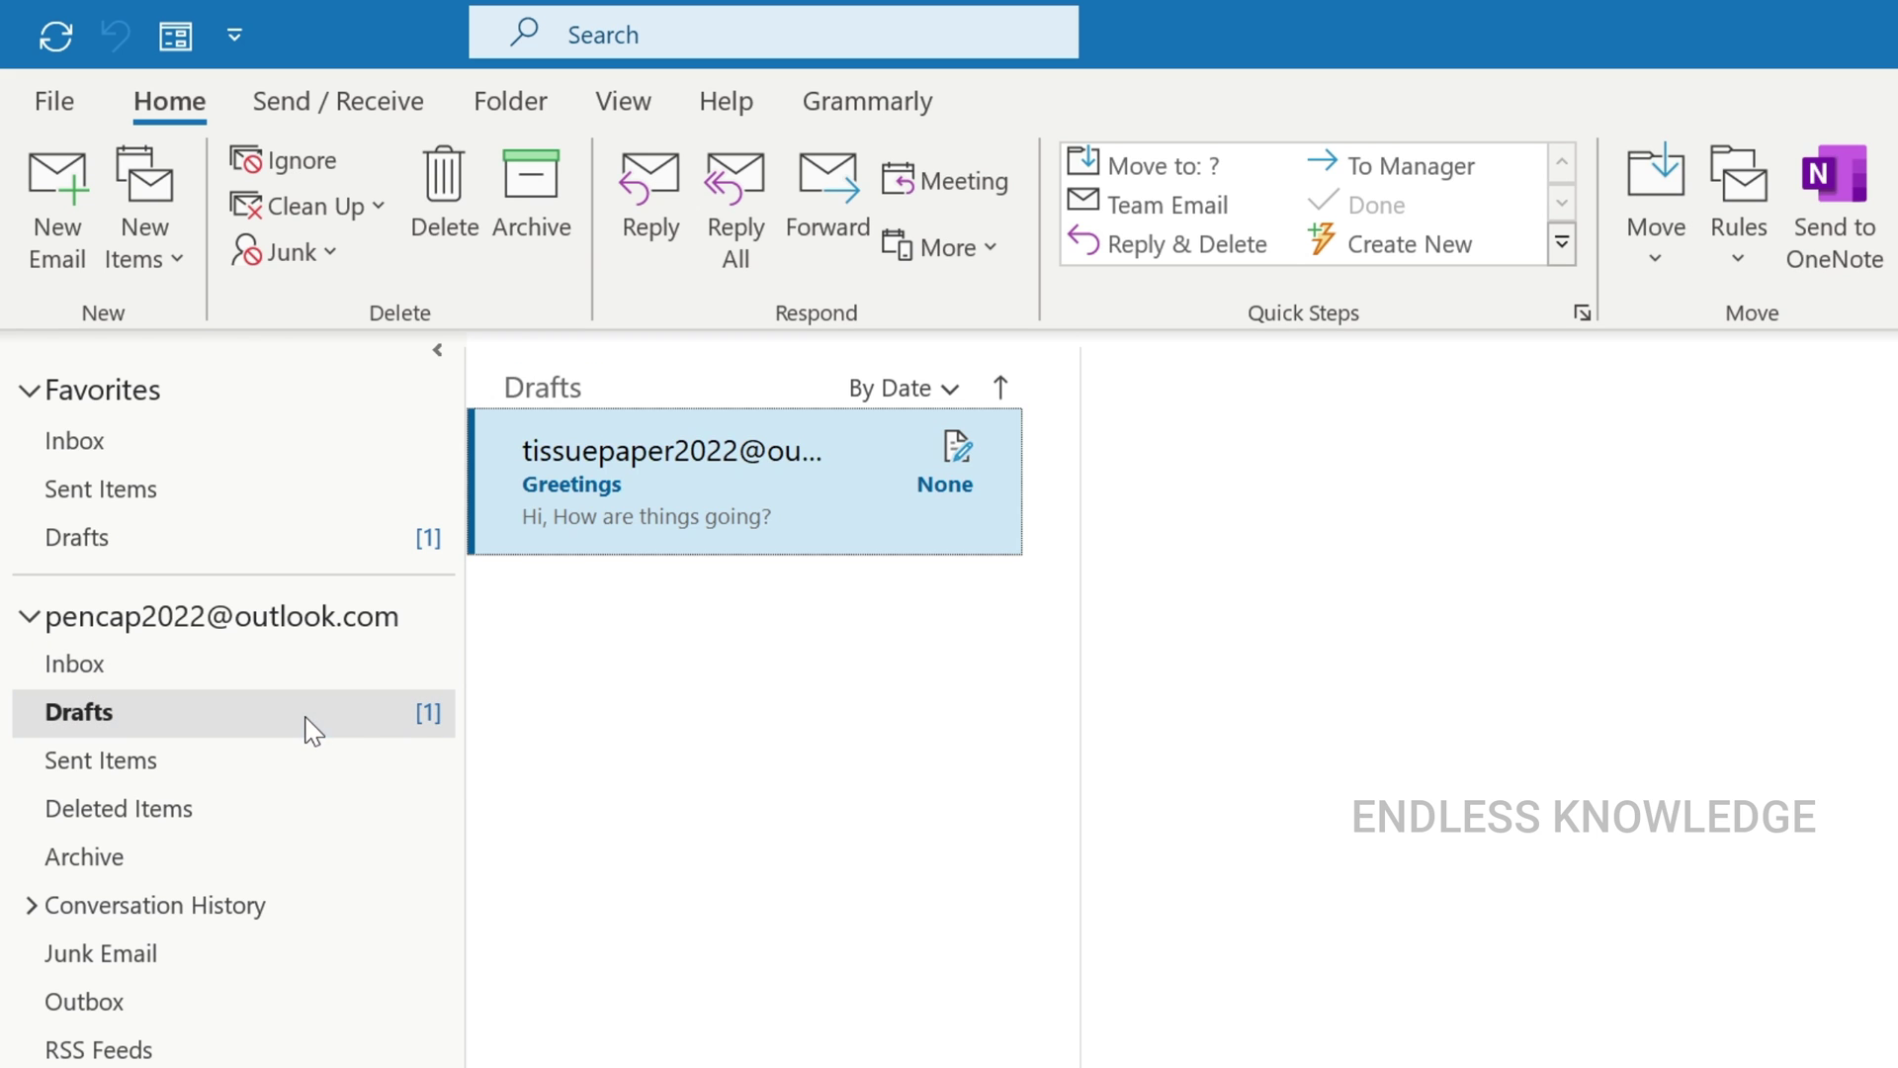
double_click(744, 484)
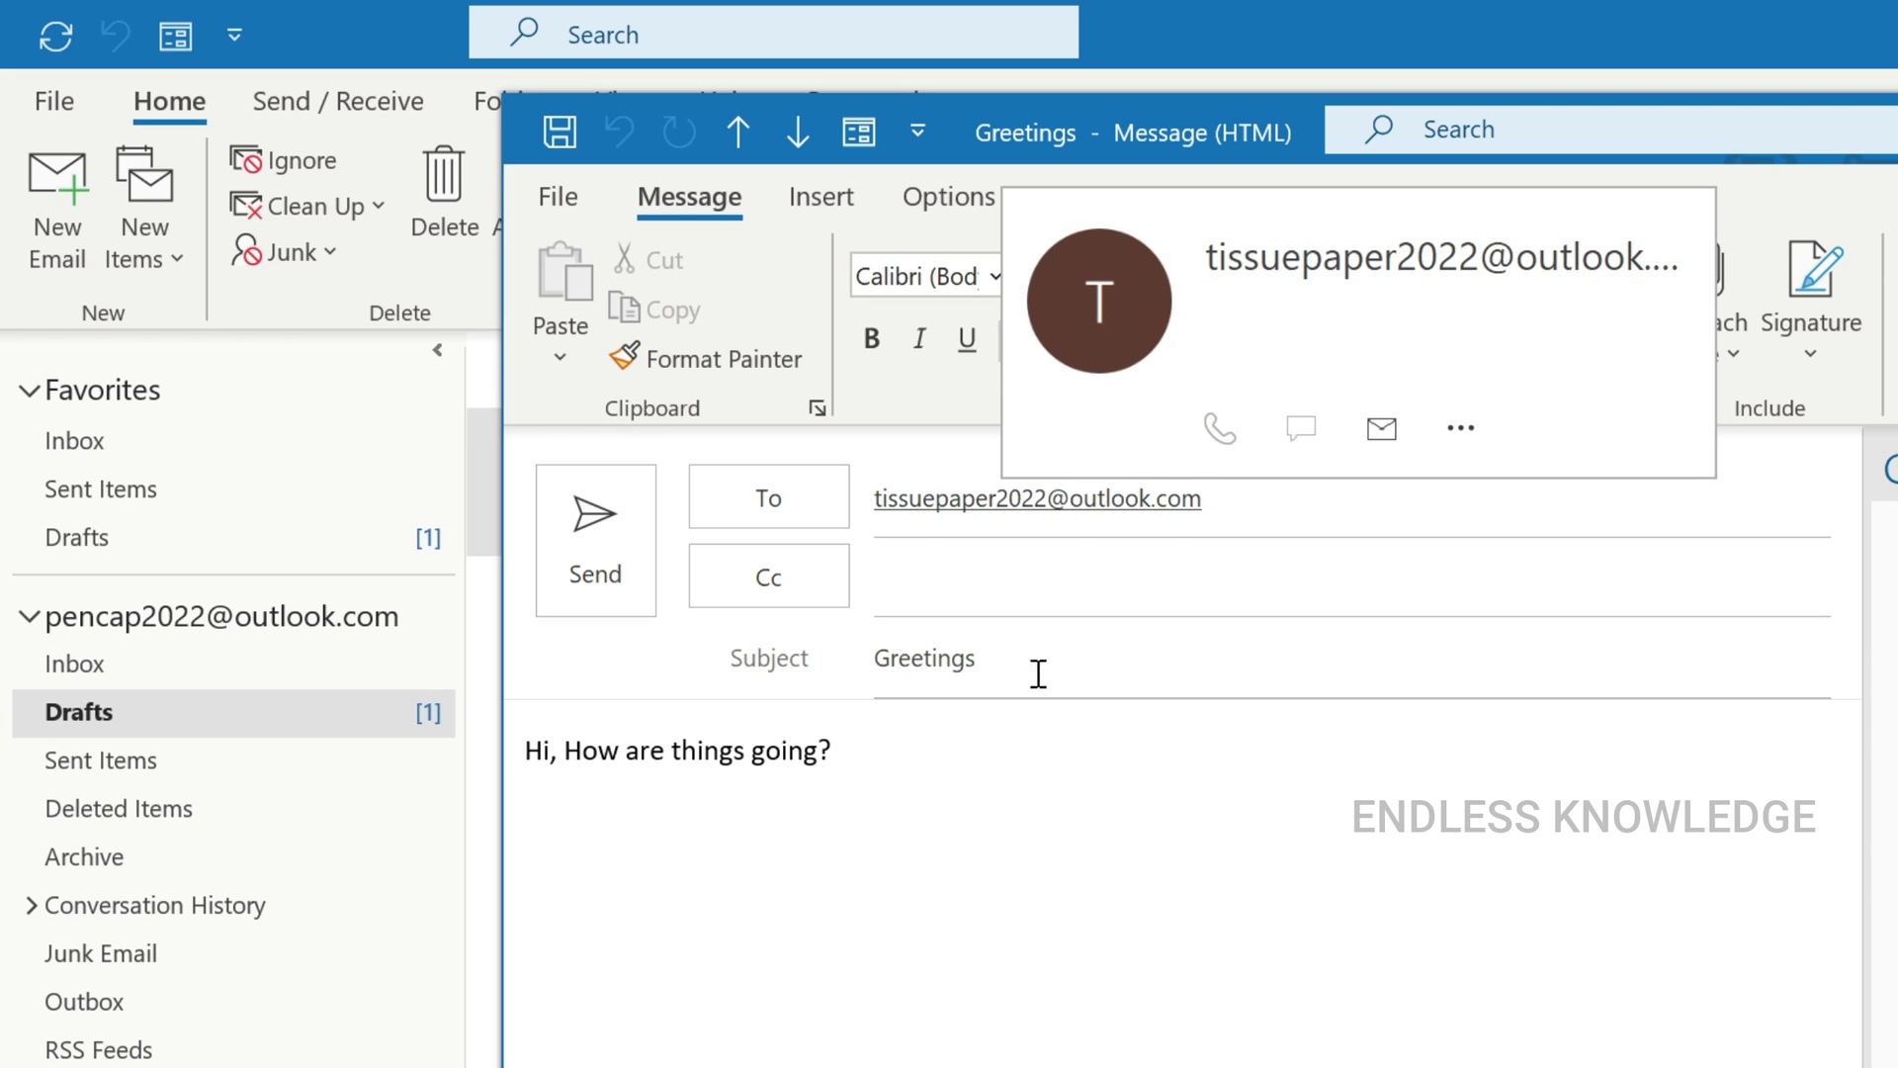
left_click(593, 575)
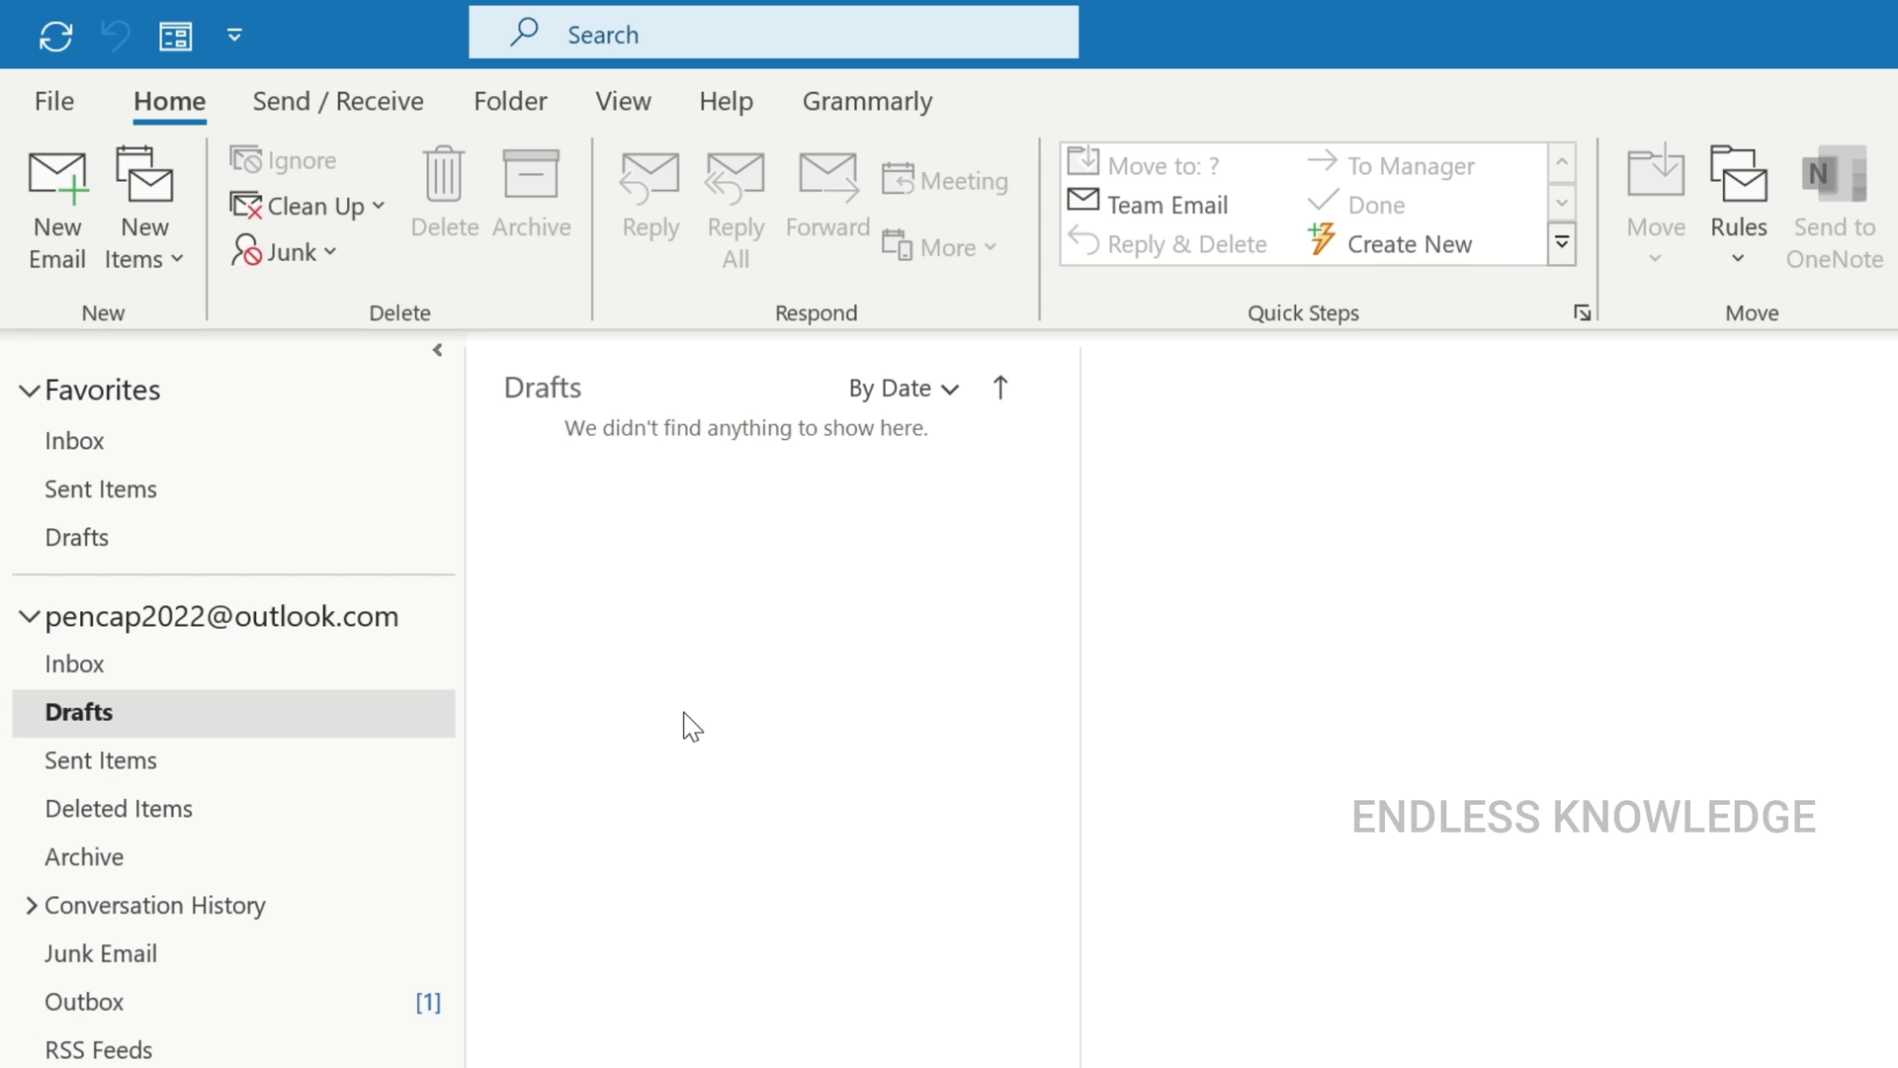
- In the Outbox, inspect the held unsent Greetings message and close it again
left_click(261, 1008)
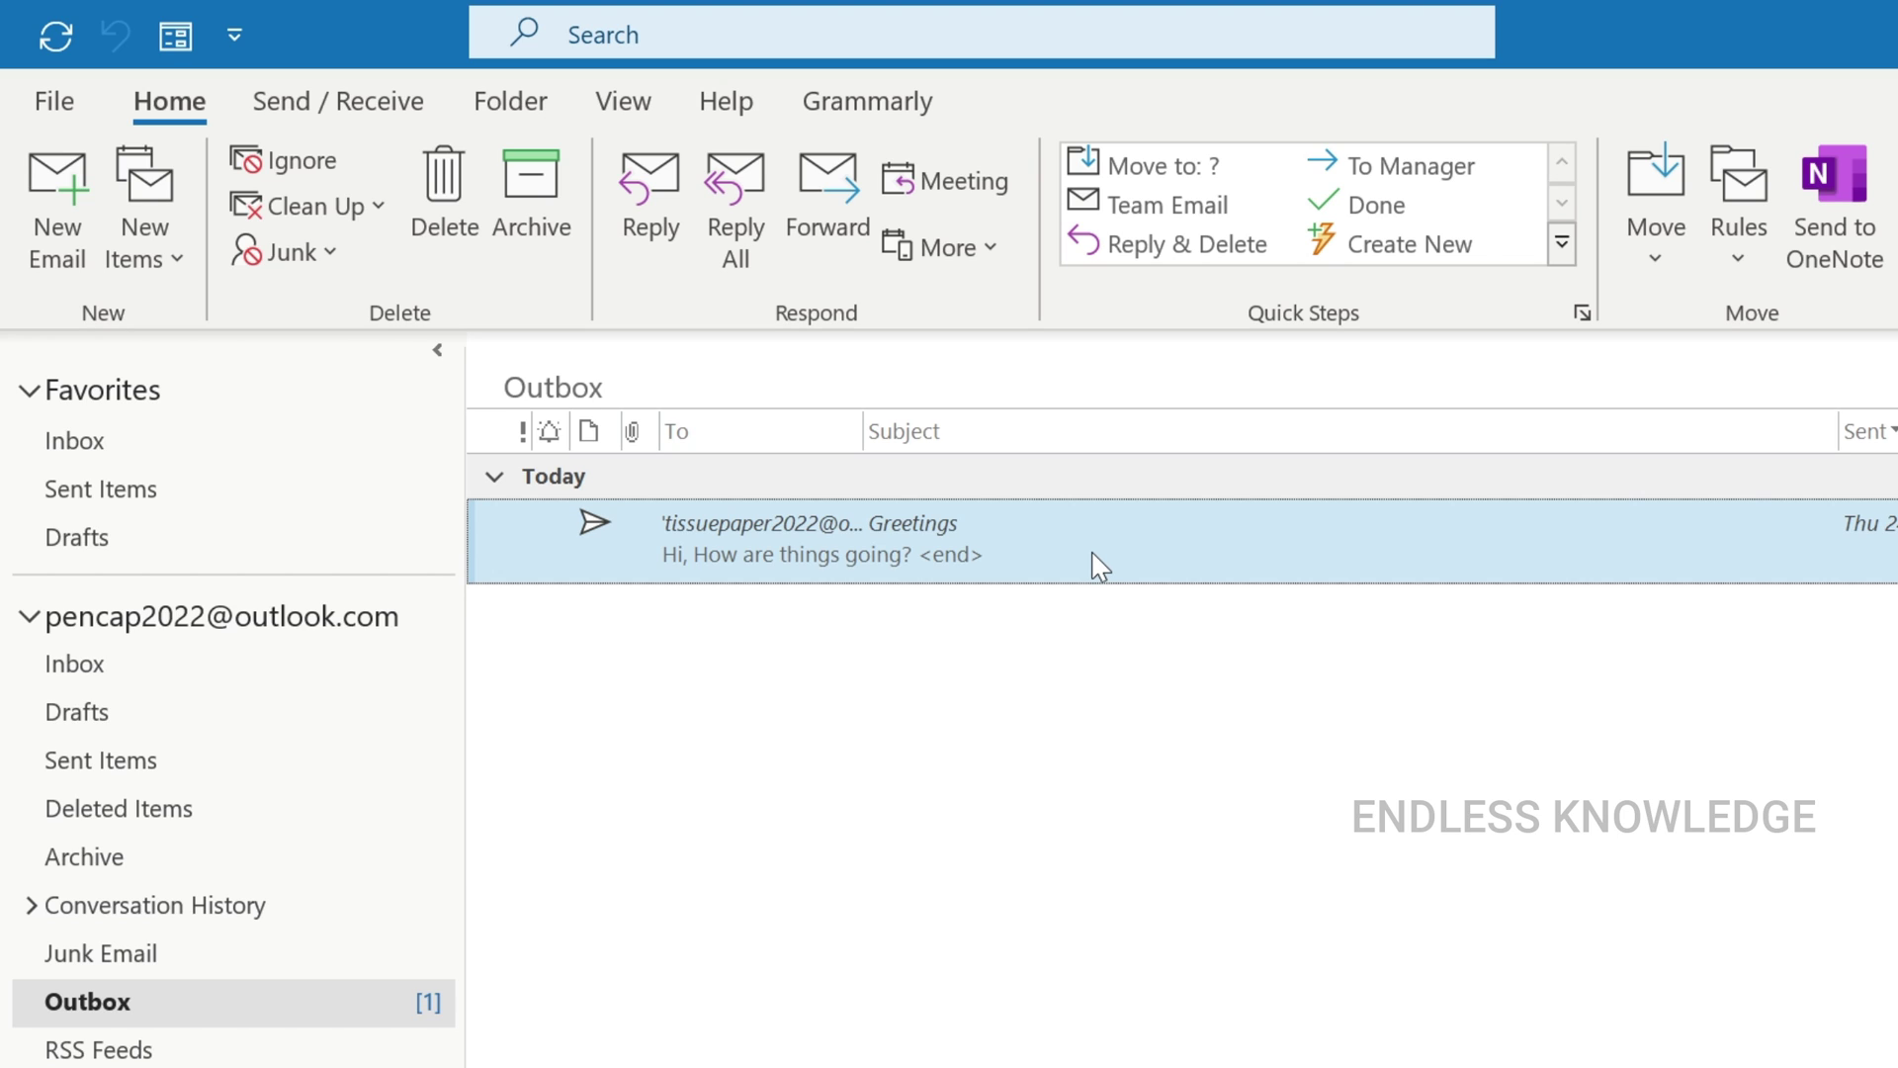
double_click(1040, 552)
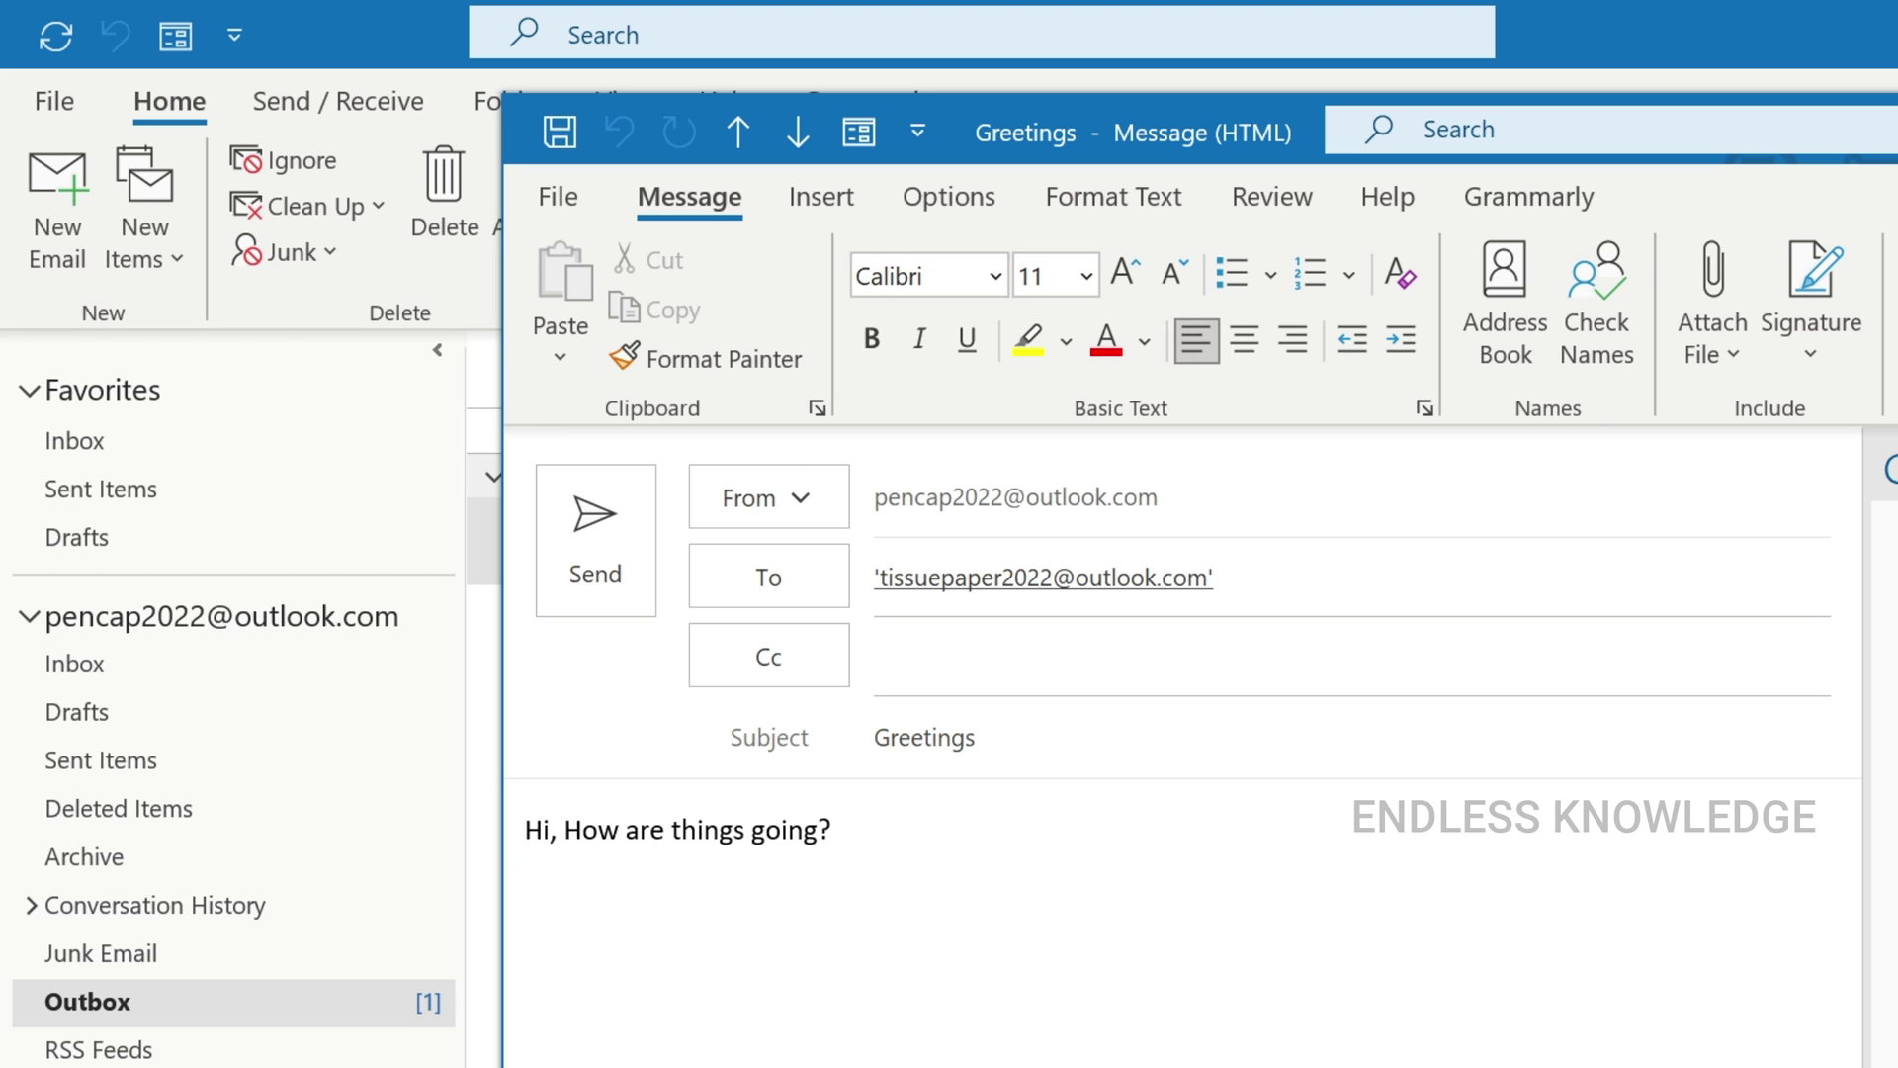
key("Escape")
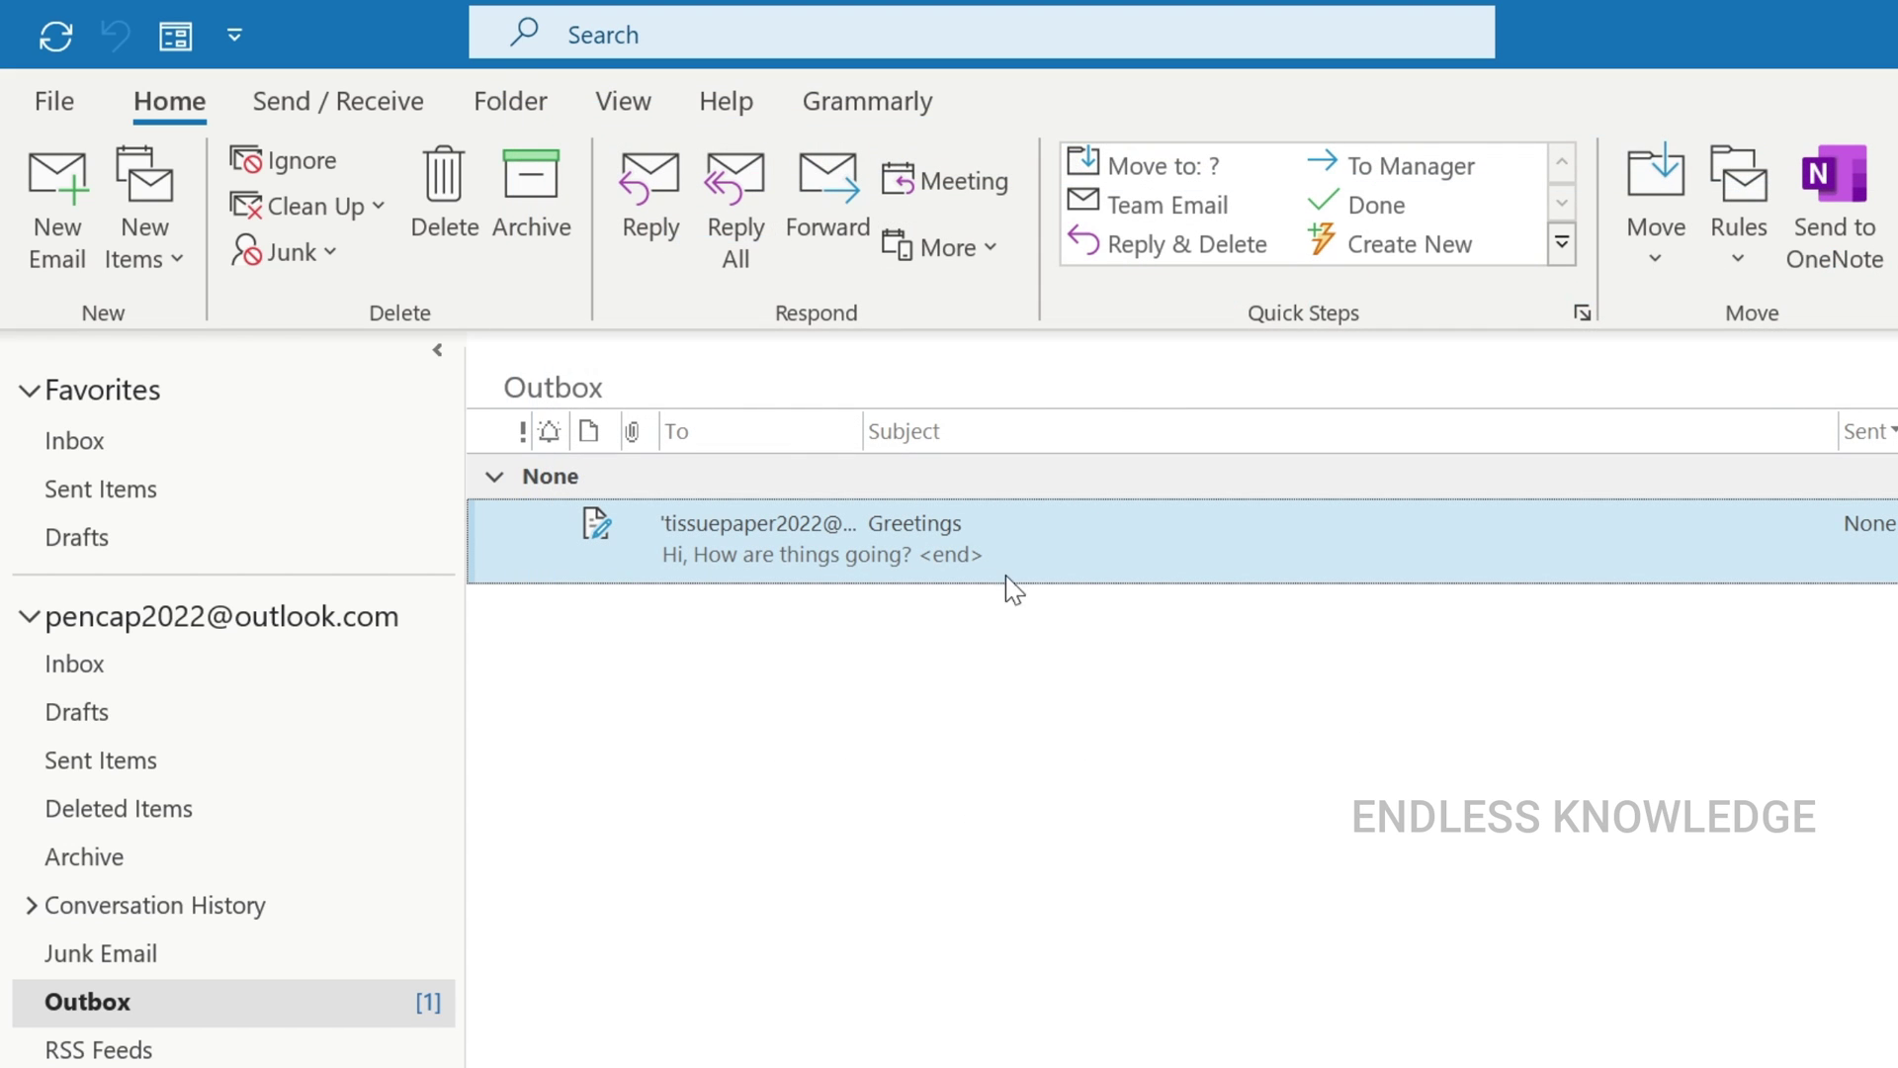
- Delete the held Greetings message from the Outbox
right_click(1109, 566)
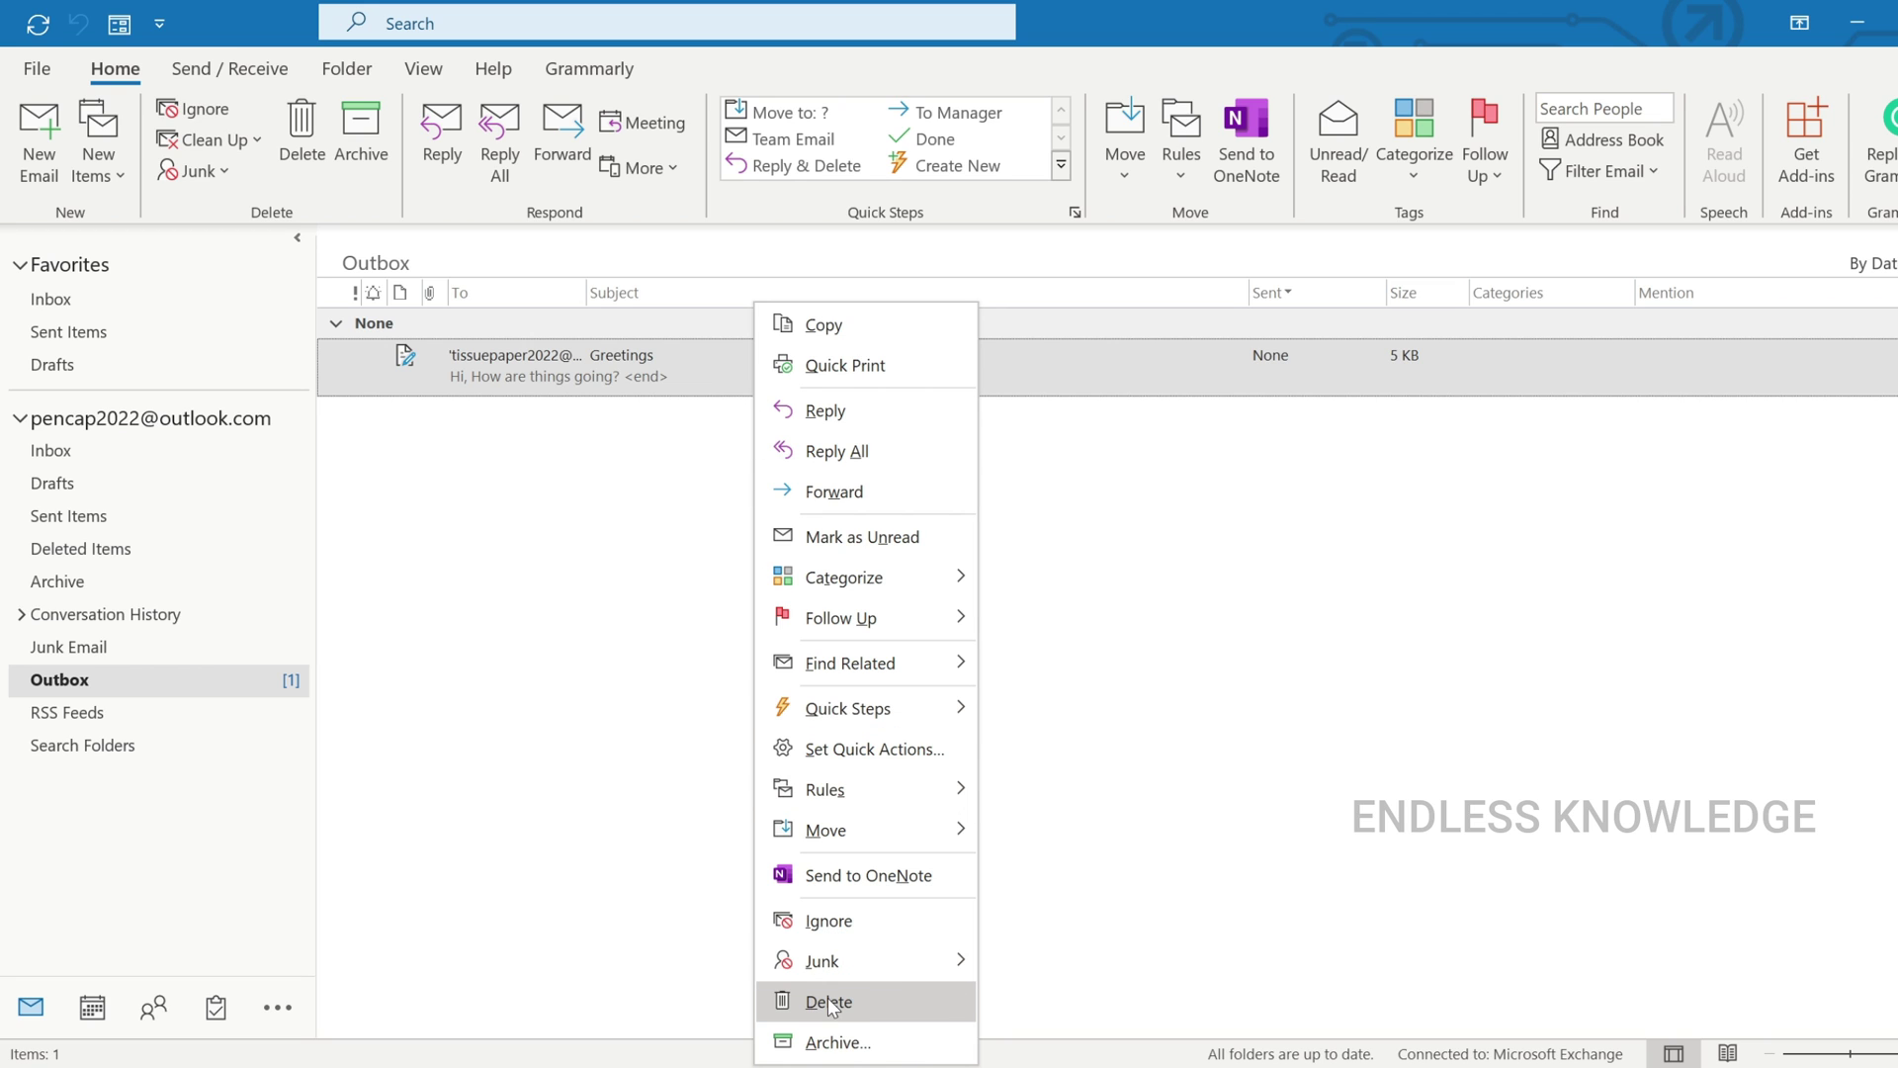
left_click(828, 1001)
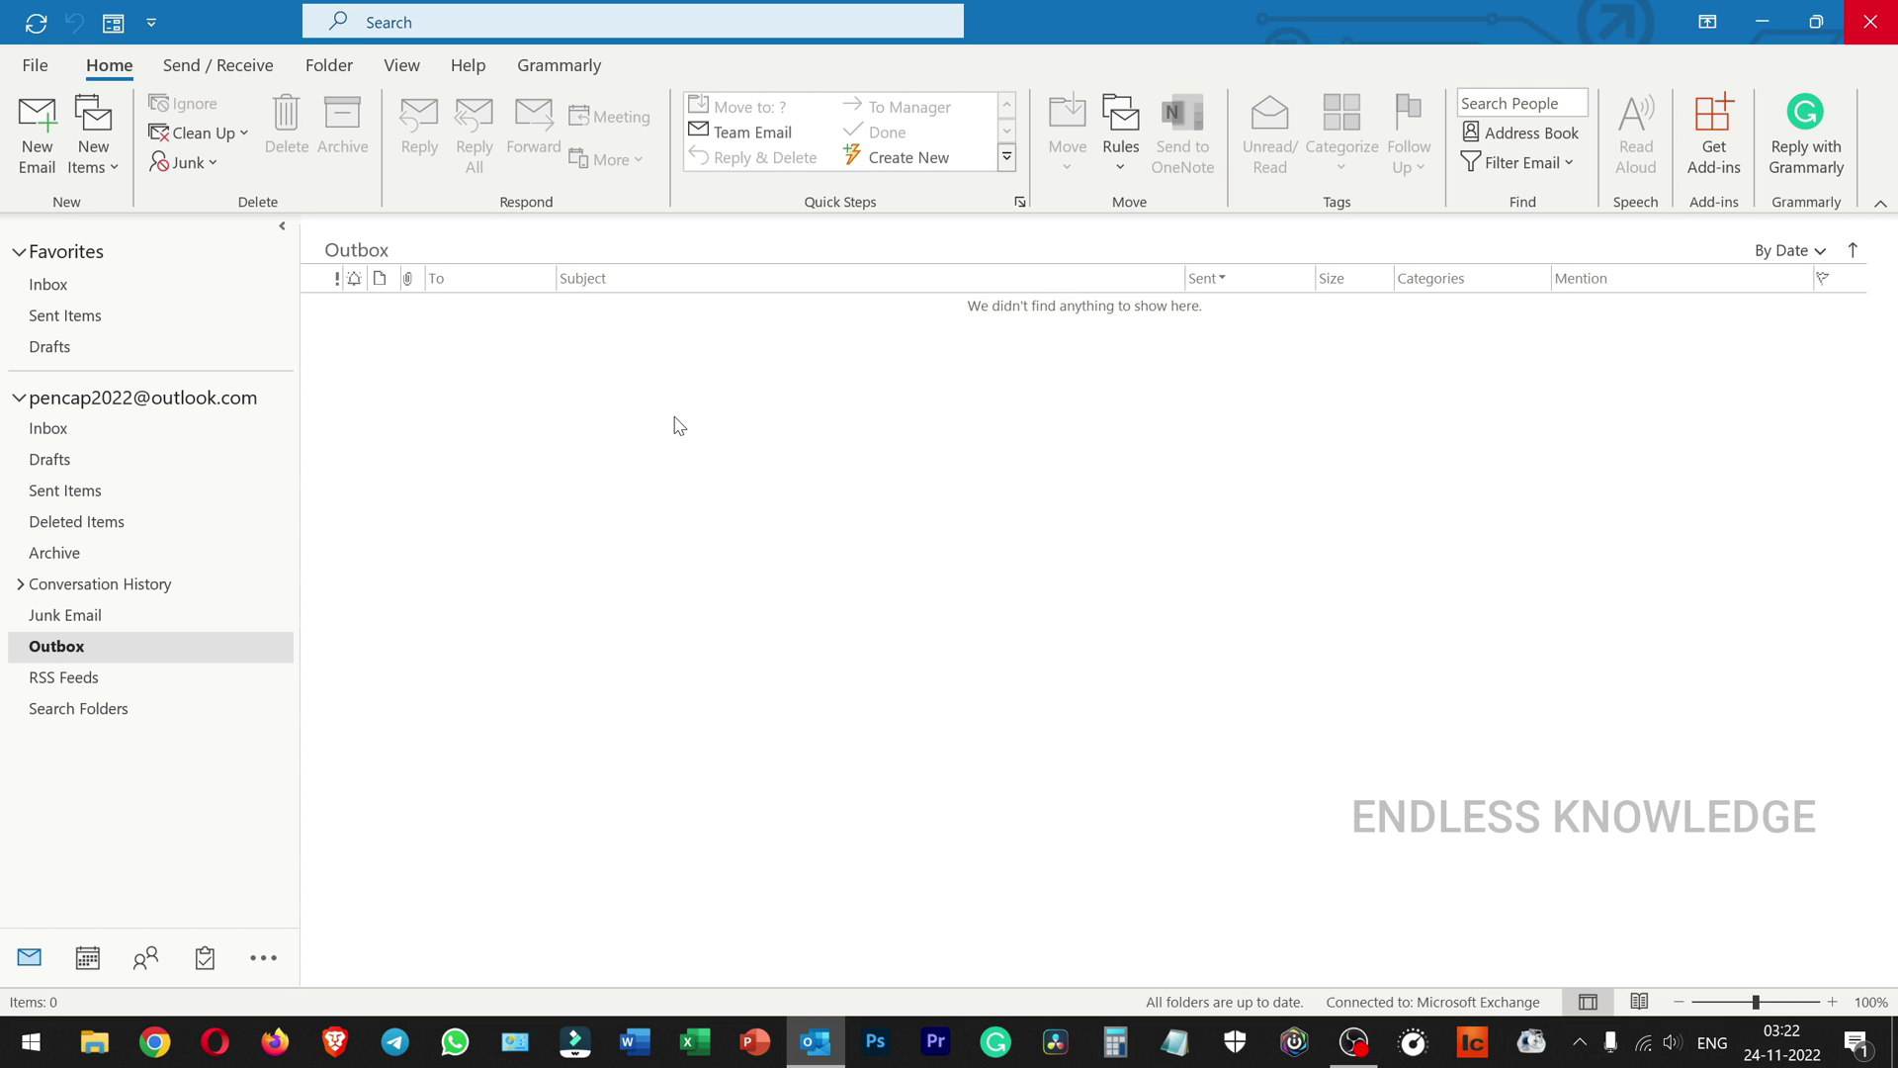
- Send a new subjectless email reading 'hi' to the suggested contact, choosing Send Anyway
left_click(38, 133)
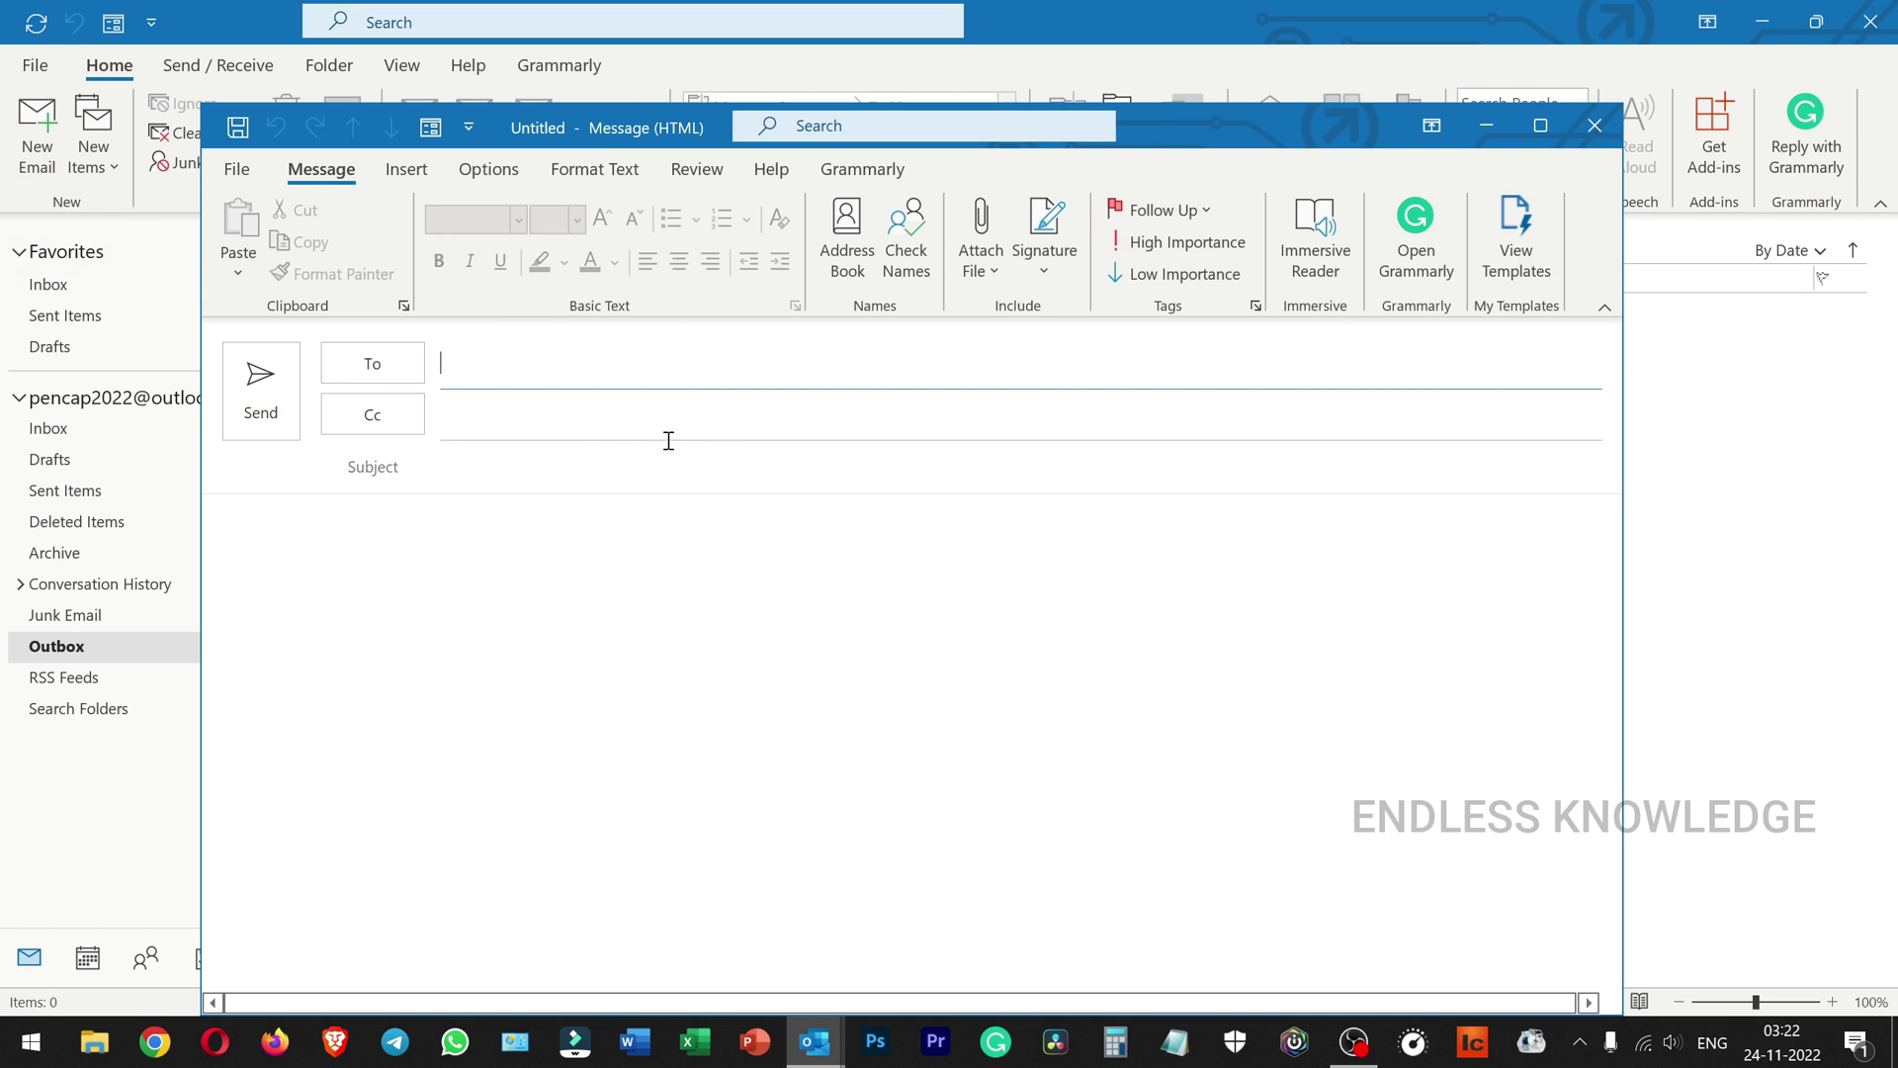
type("t")
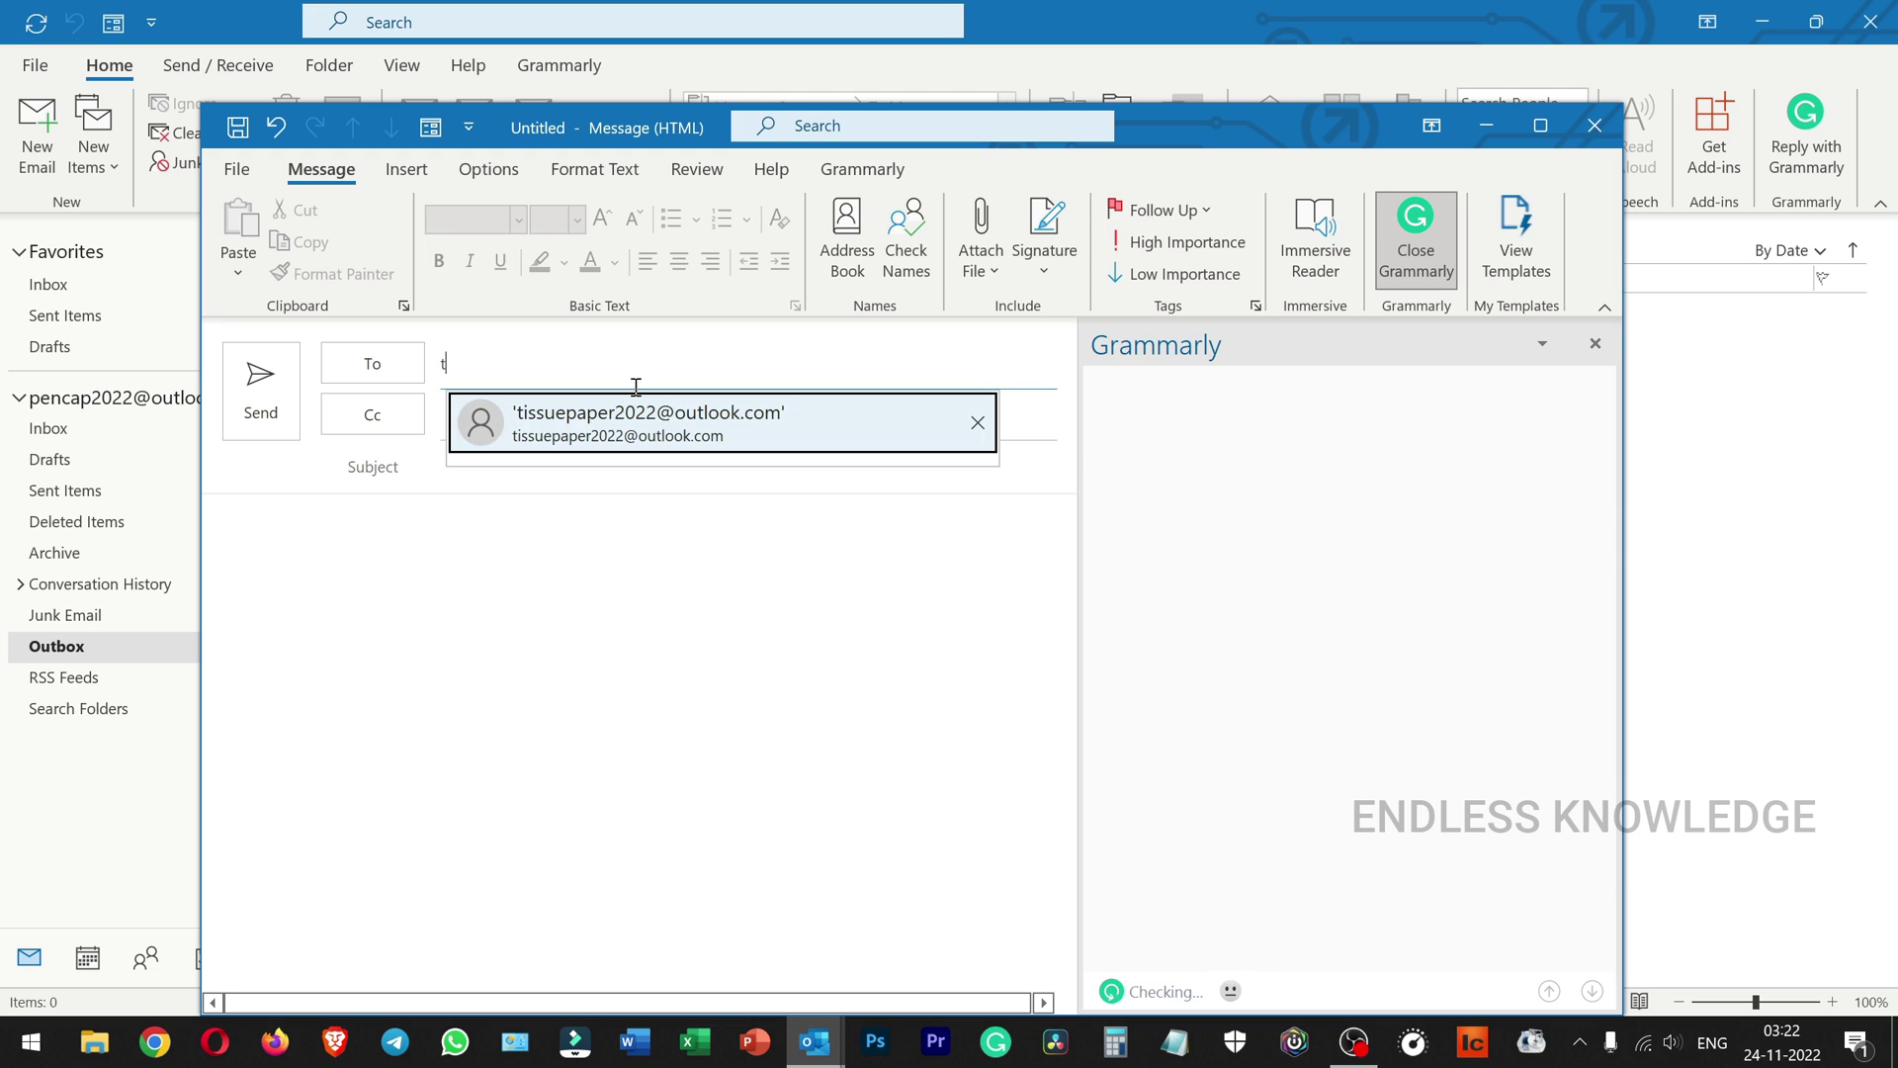
left_click(596, 435)
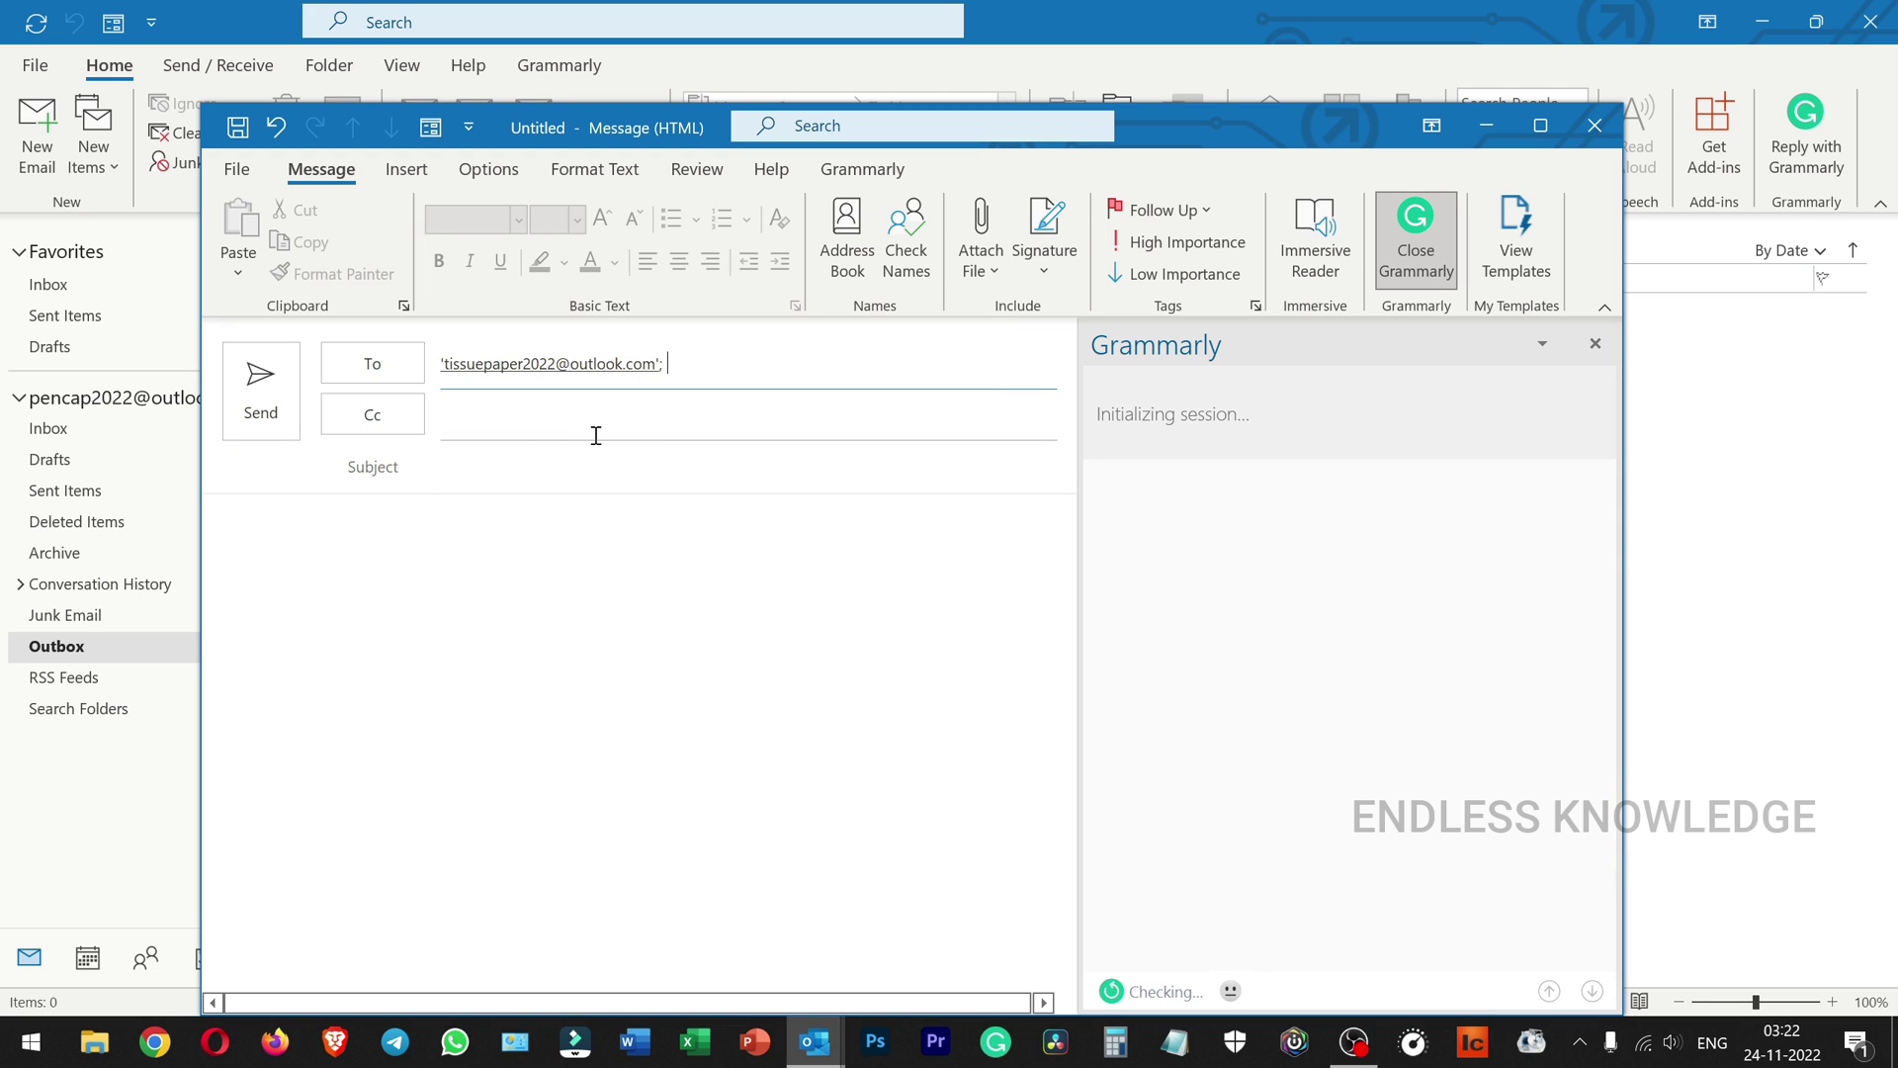
left_click(529, 470)
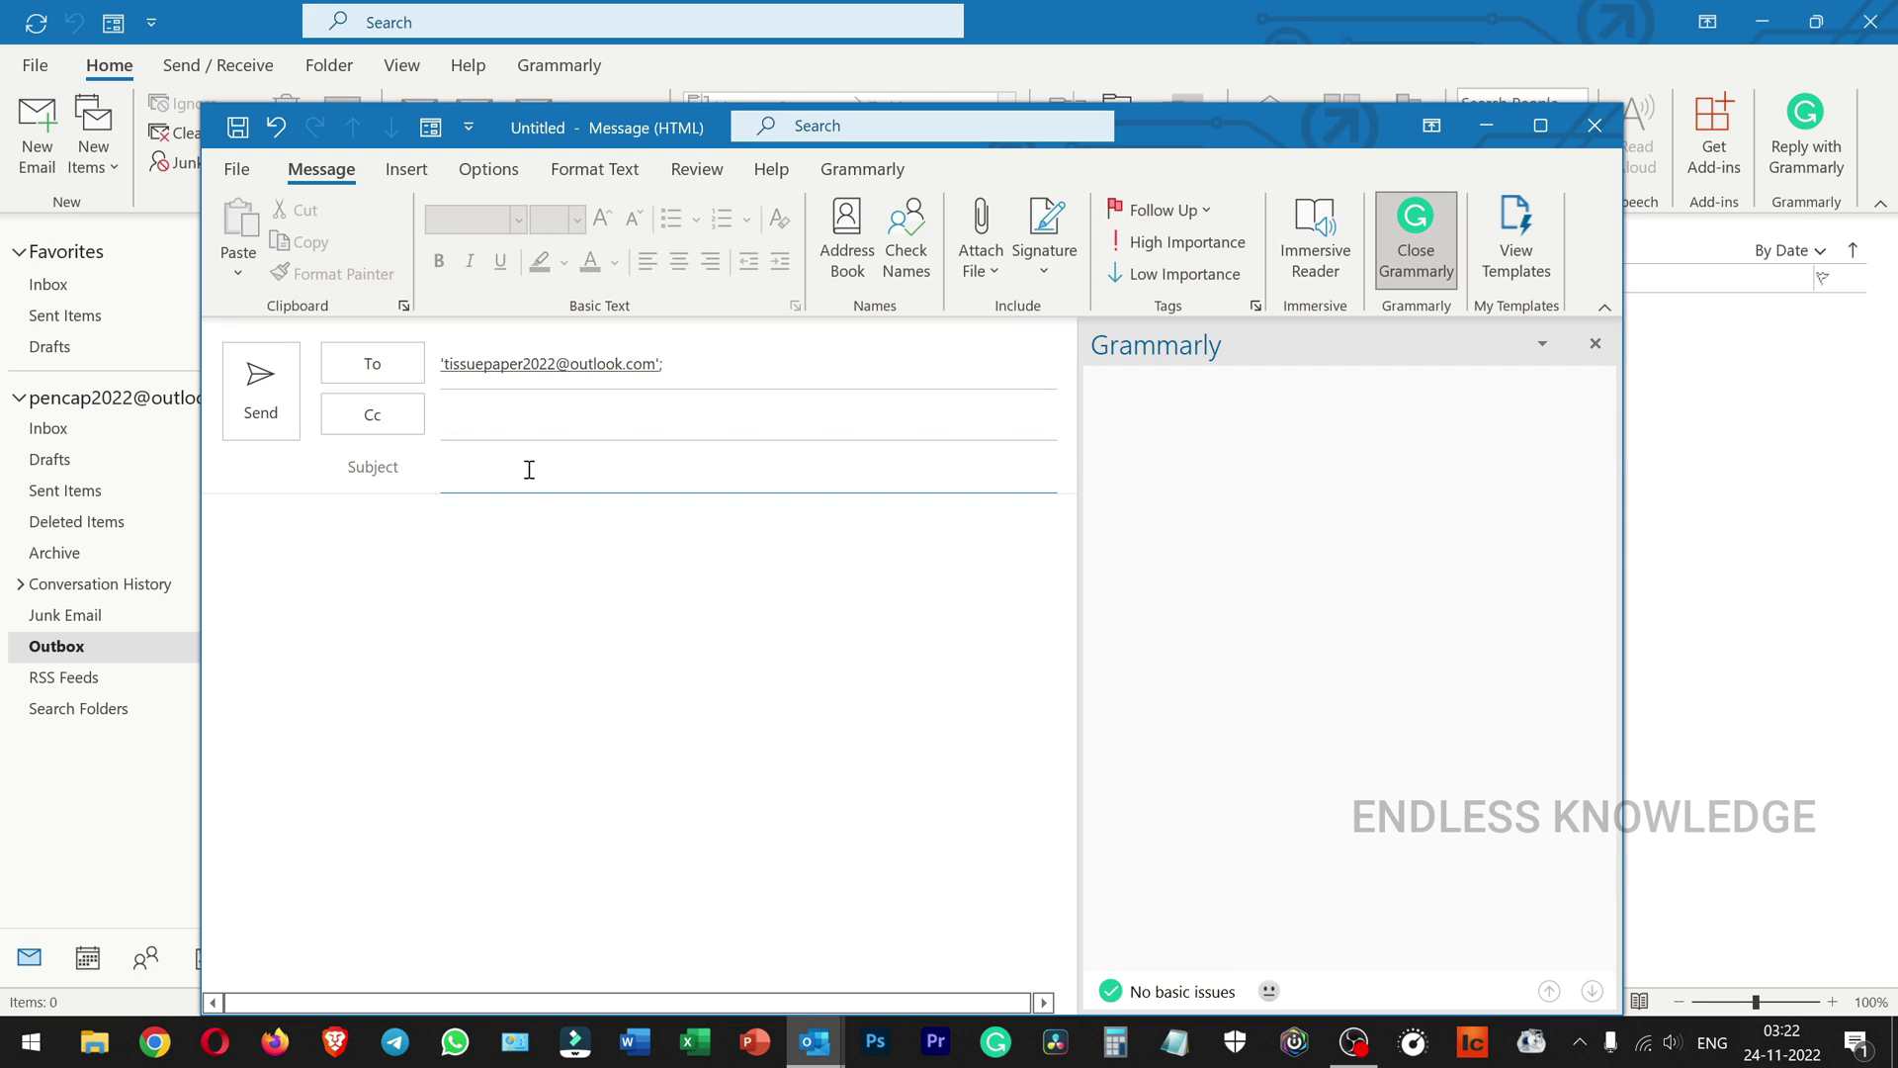
left_click(549, 584)
type("hi")
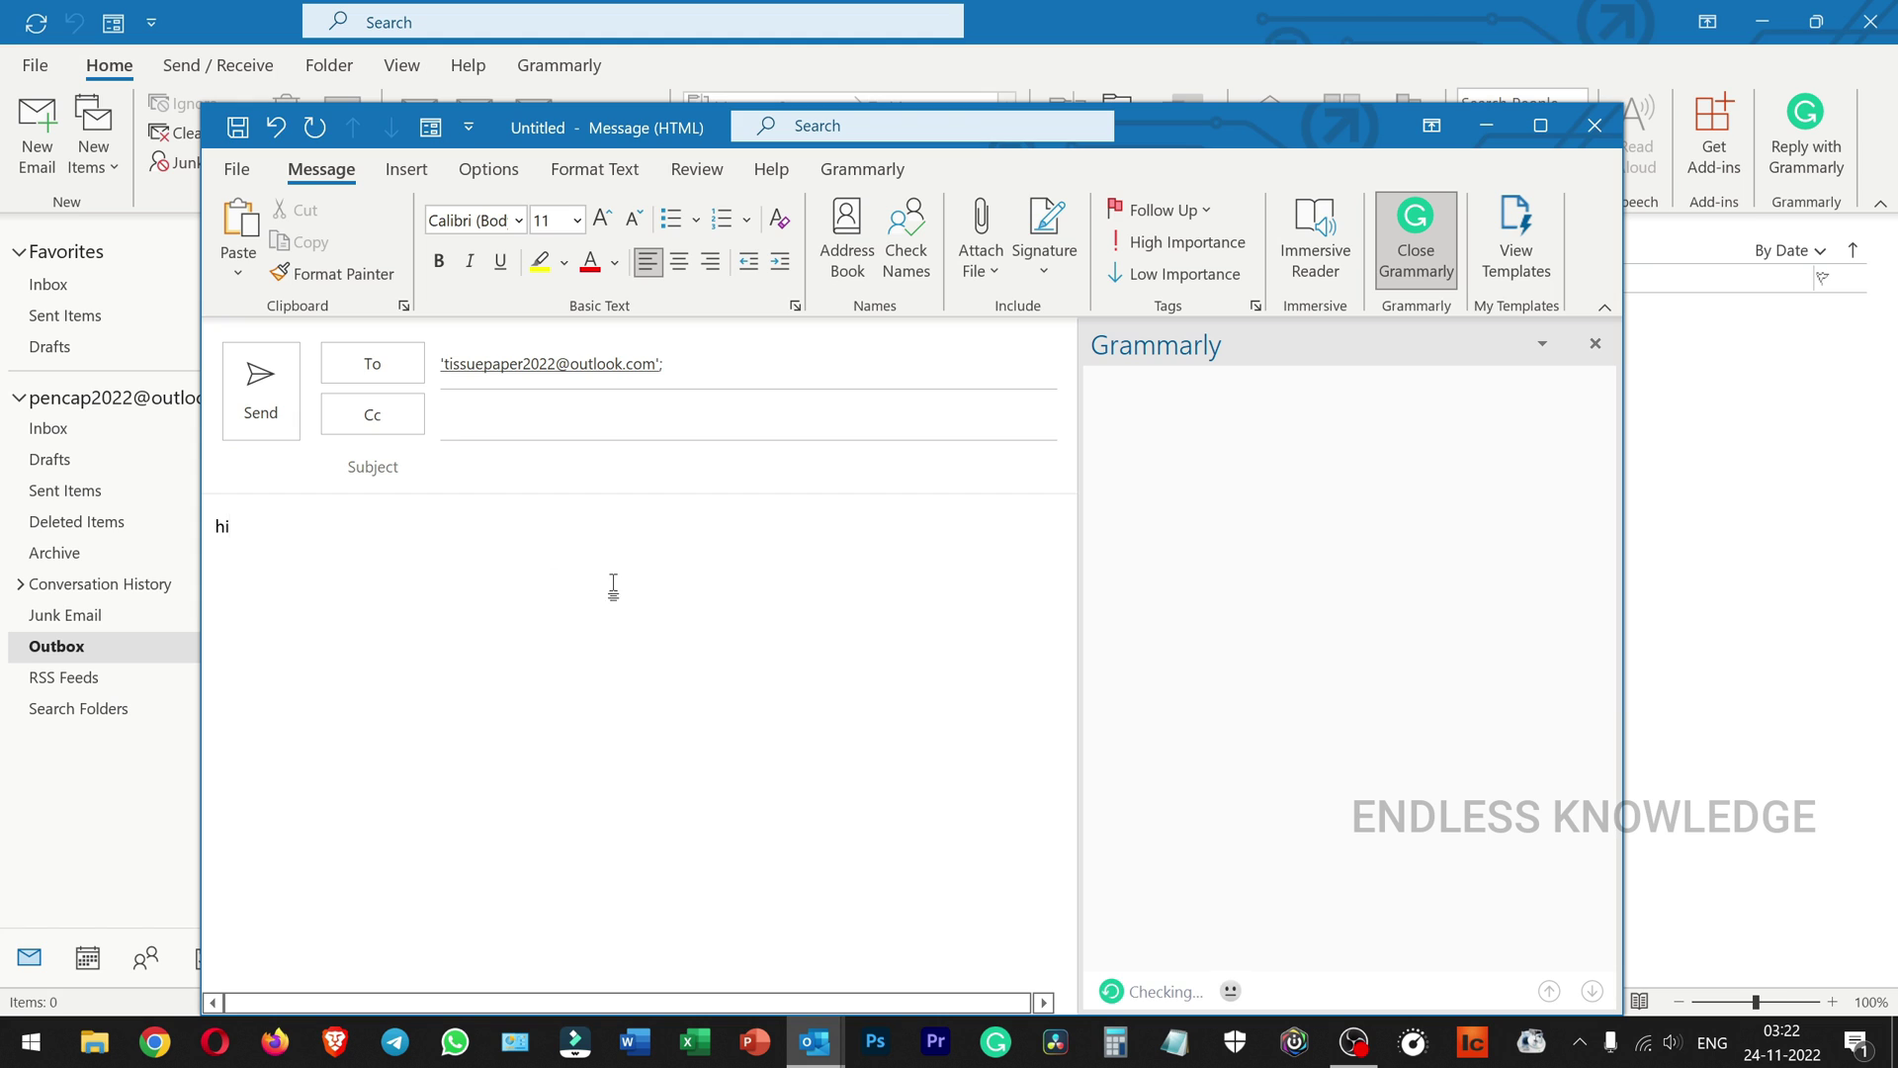
left_click(260, 389)
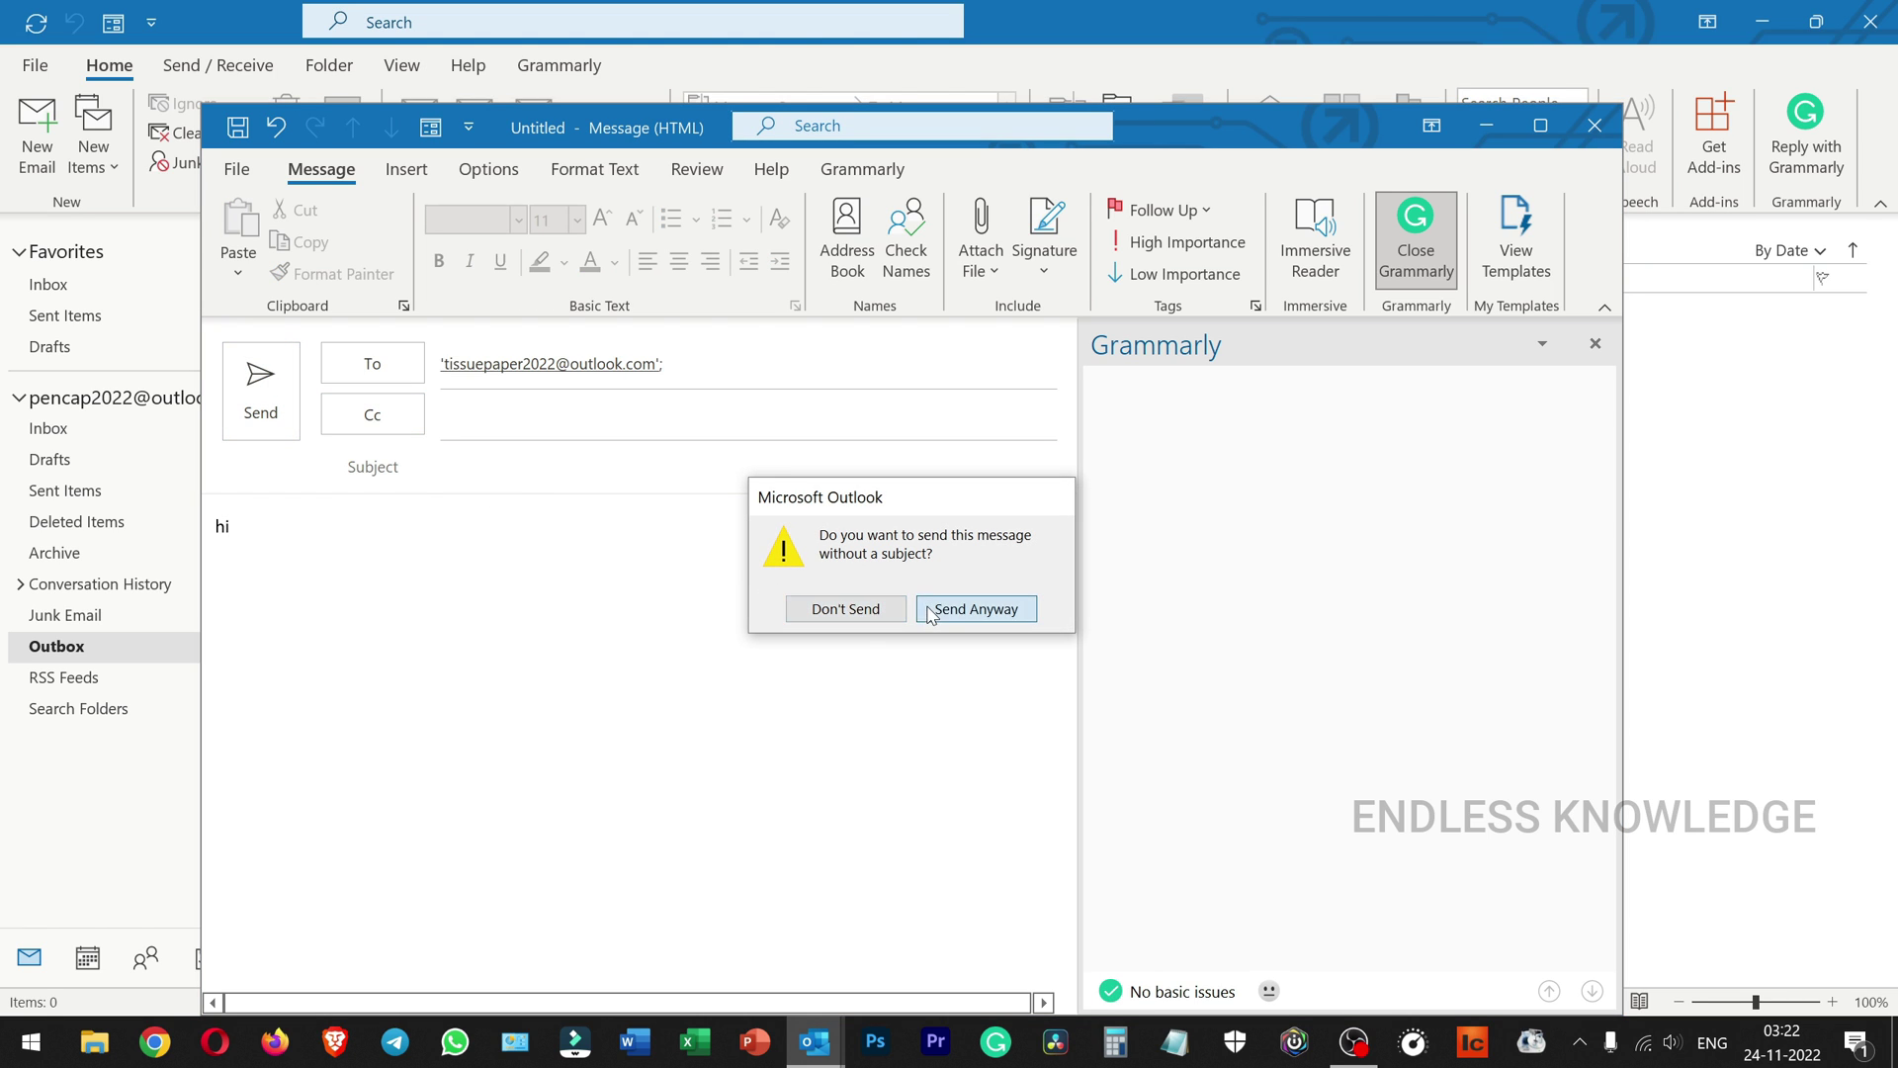
left_click(975, 609)
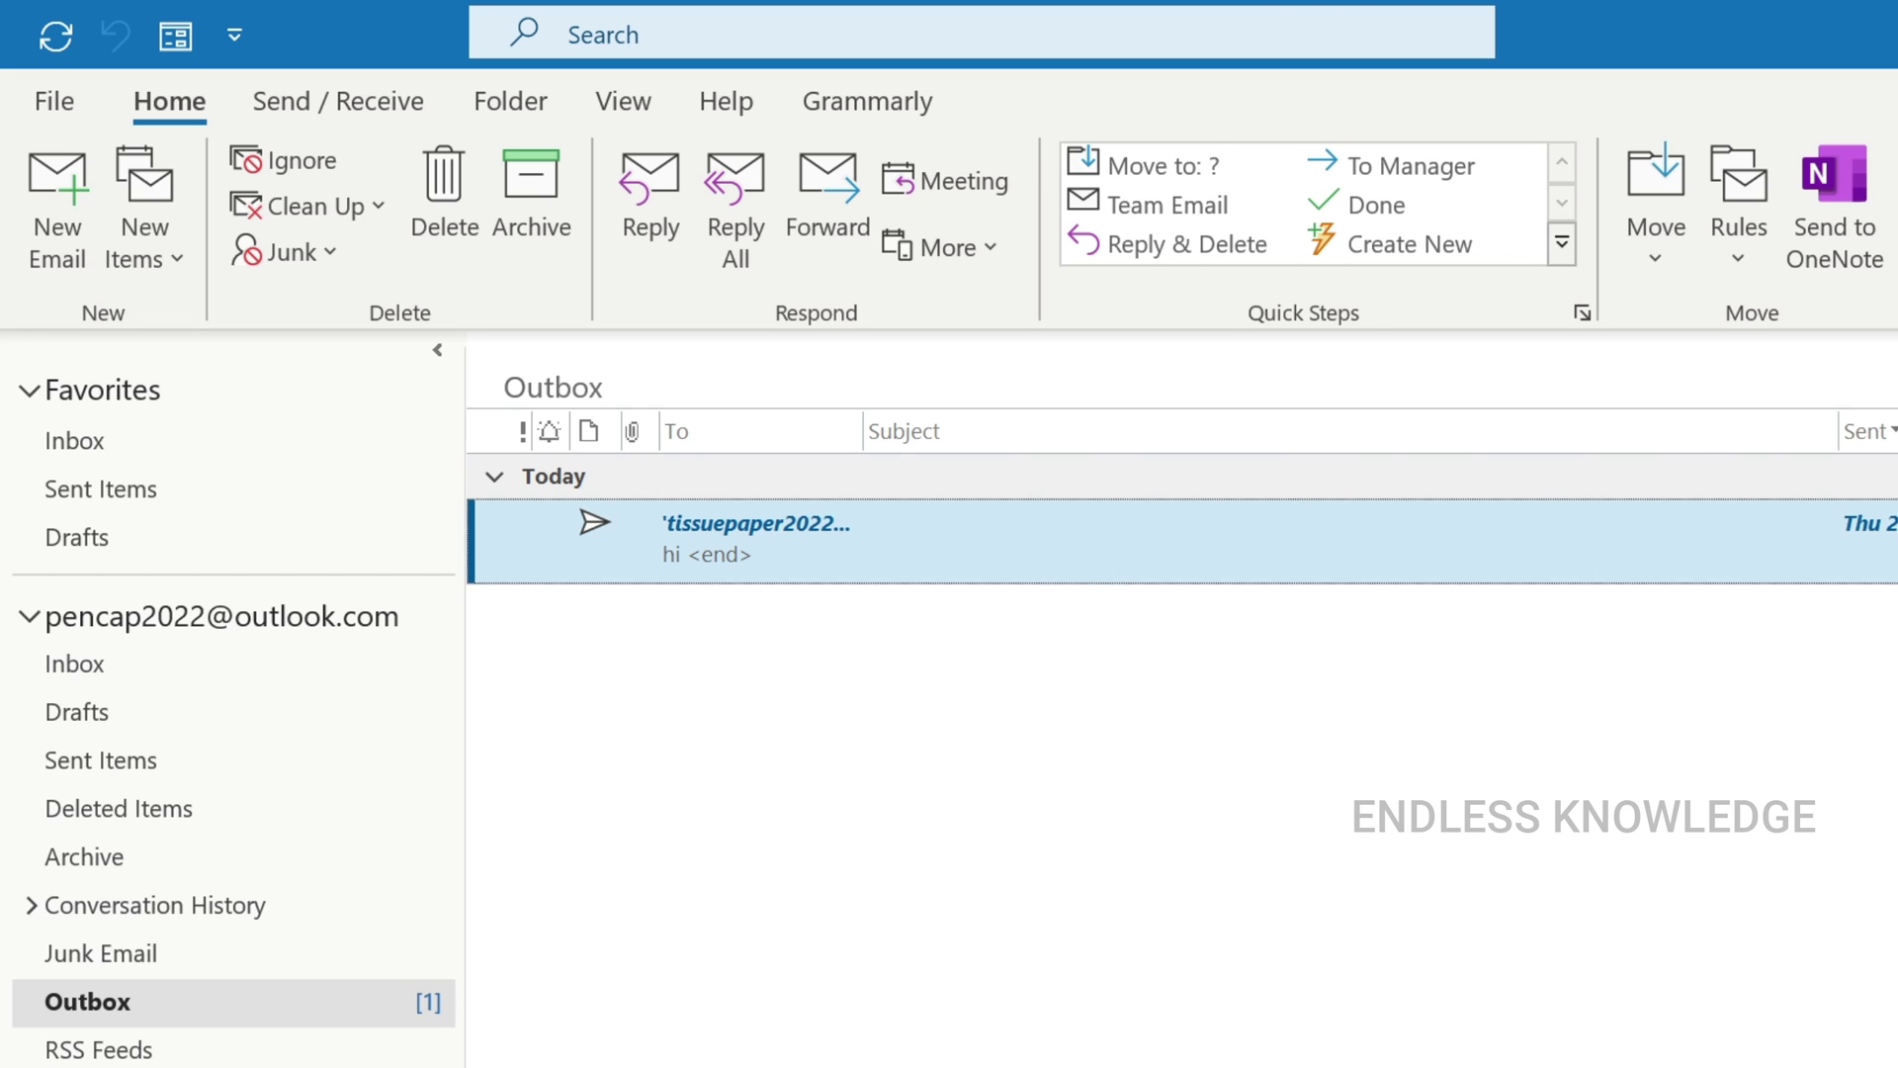
- Try to quit Outlook with Alt+F4, then choose Don't Exit at the unsent-messages warning
key("alt+F4")
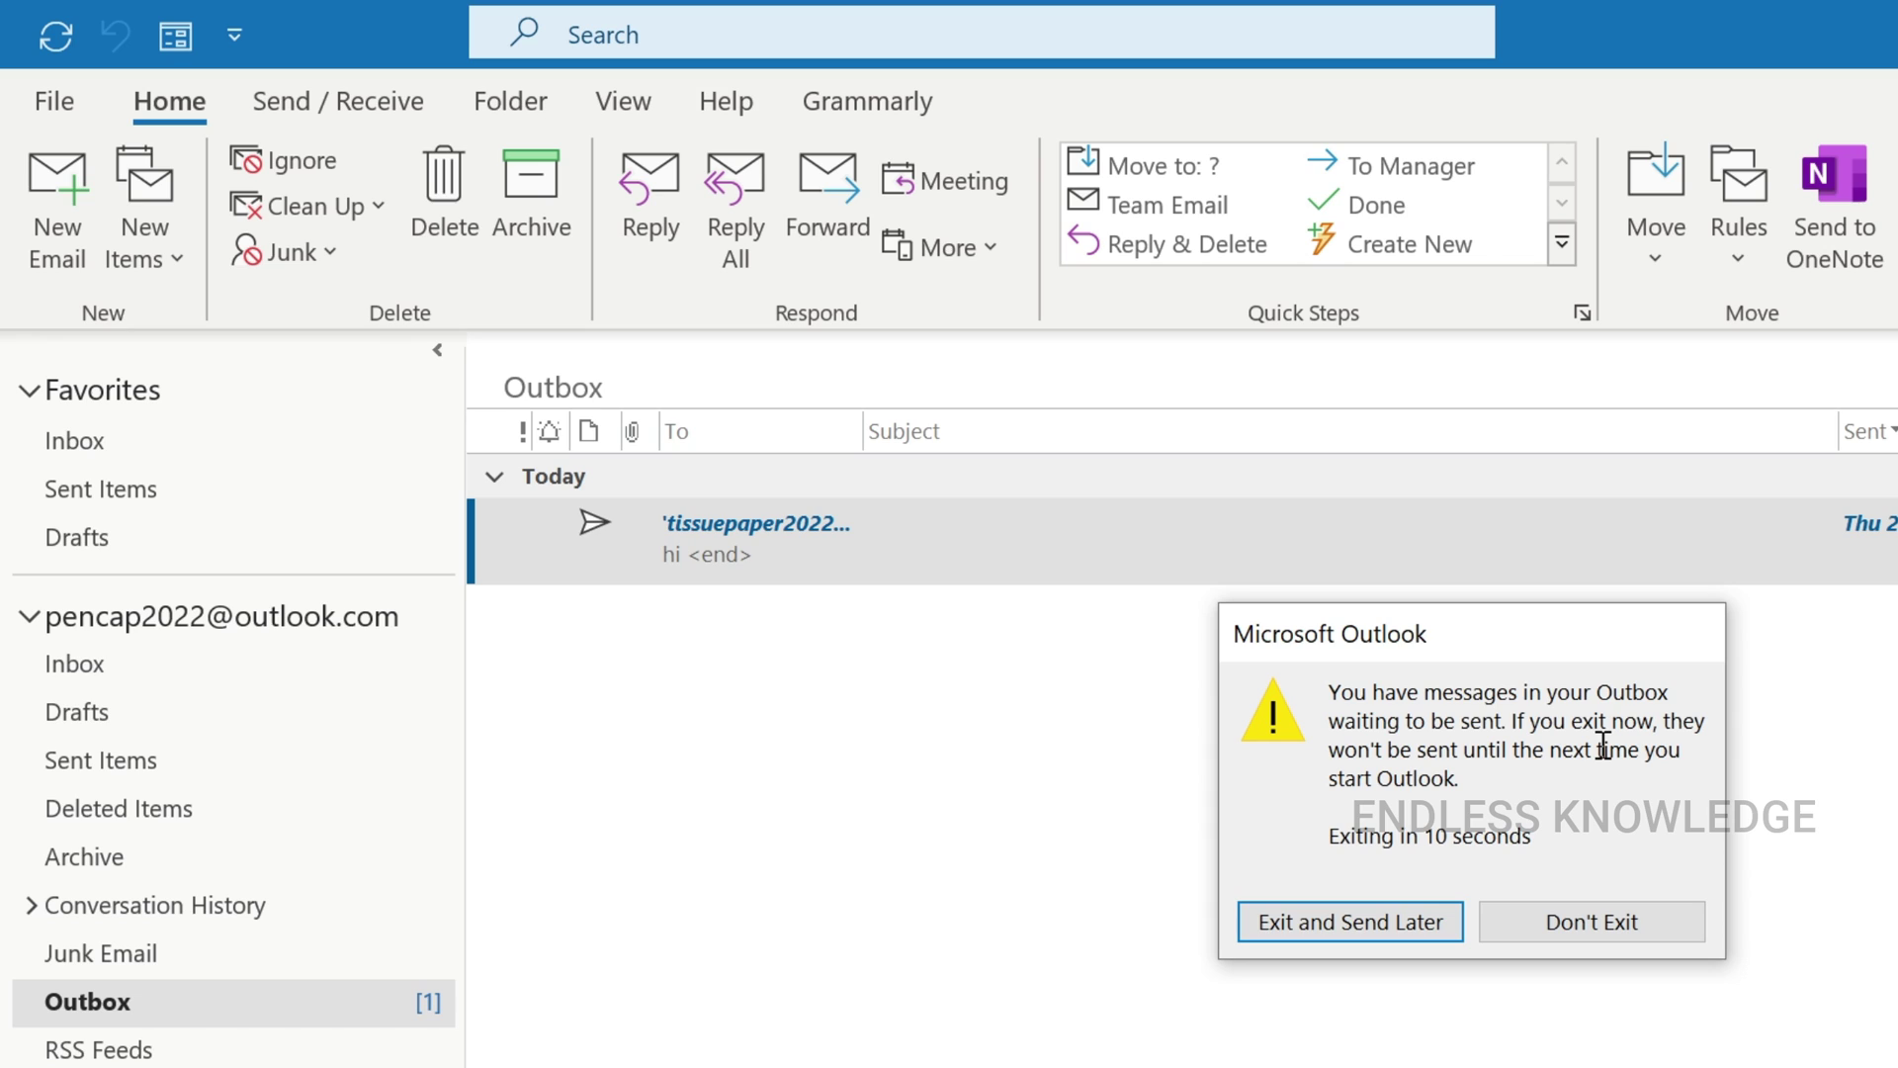
left_click(1670, 928)
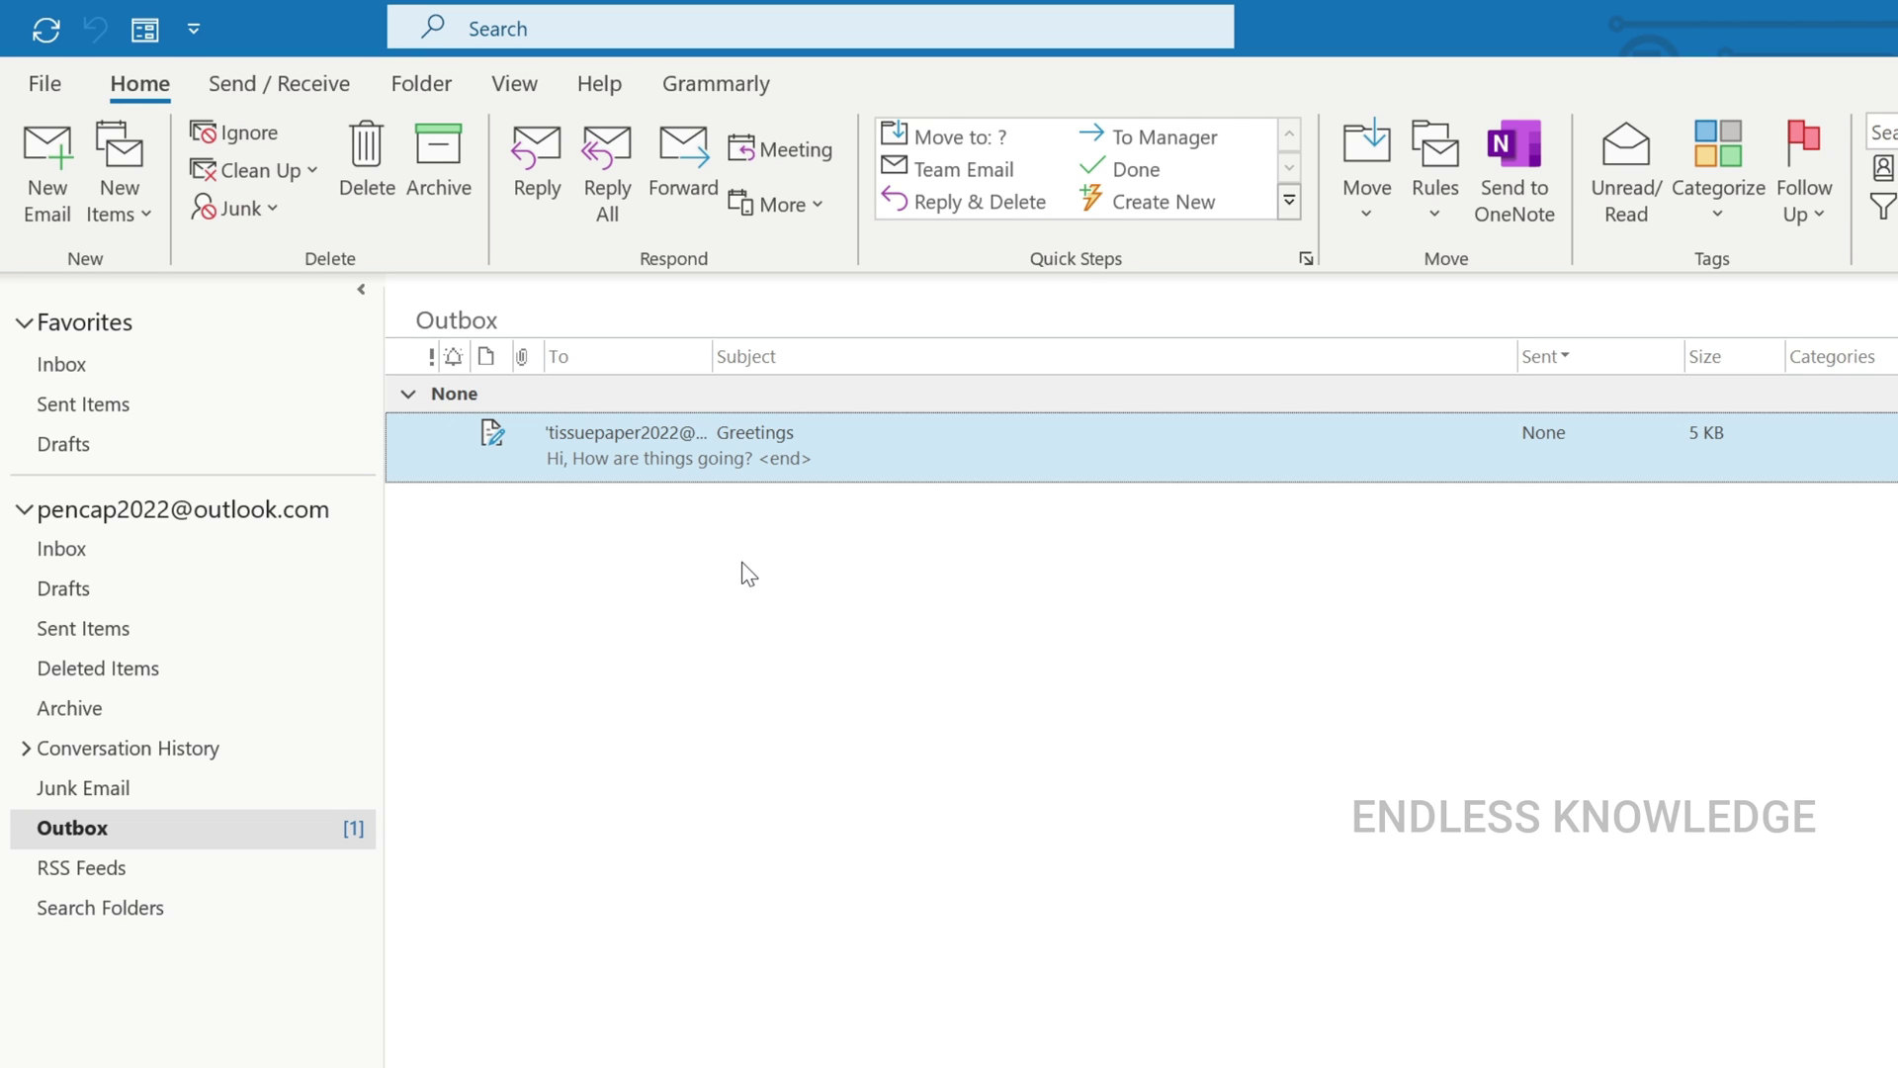
- Show the Account Information page from the File tab
left_click(41, 83)
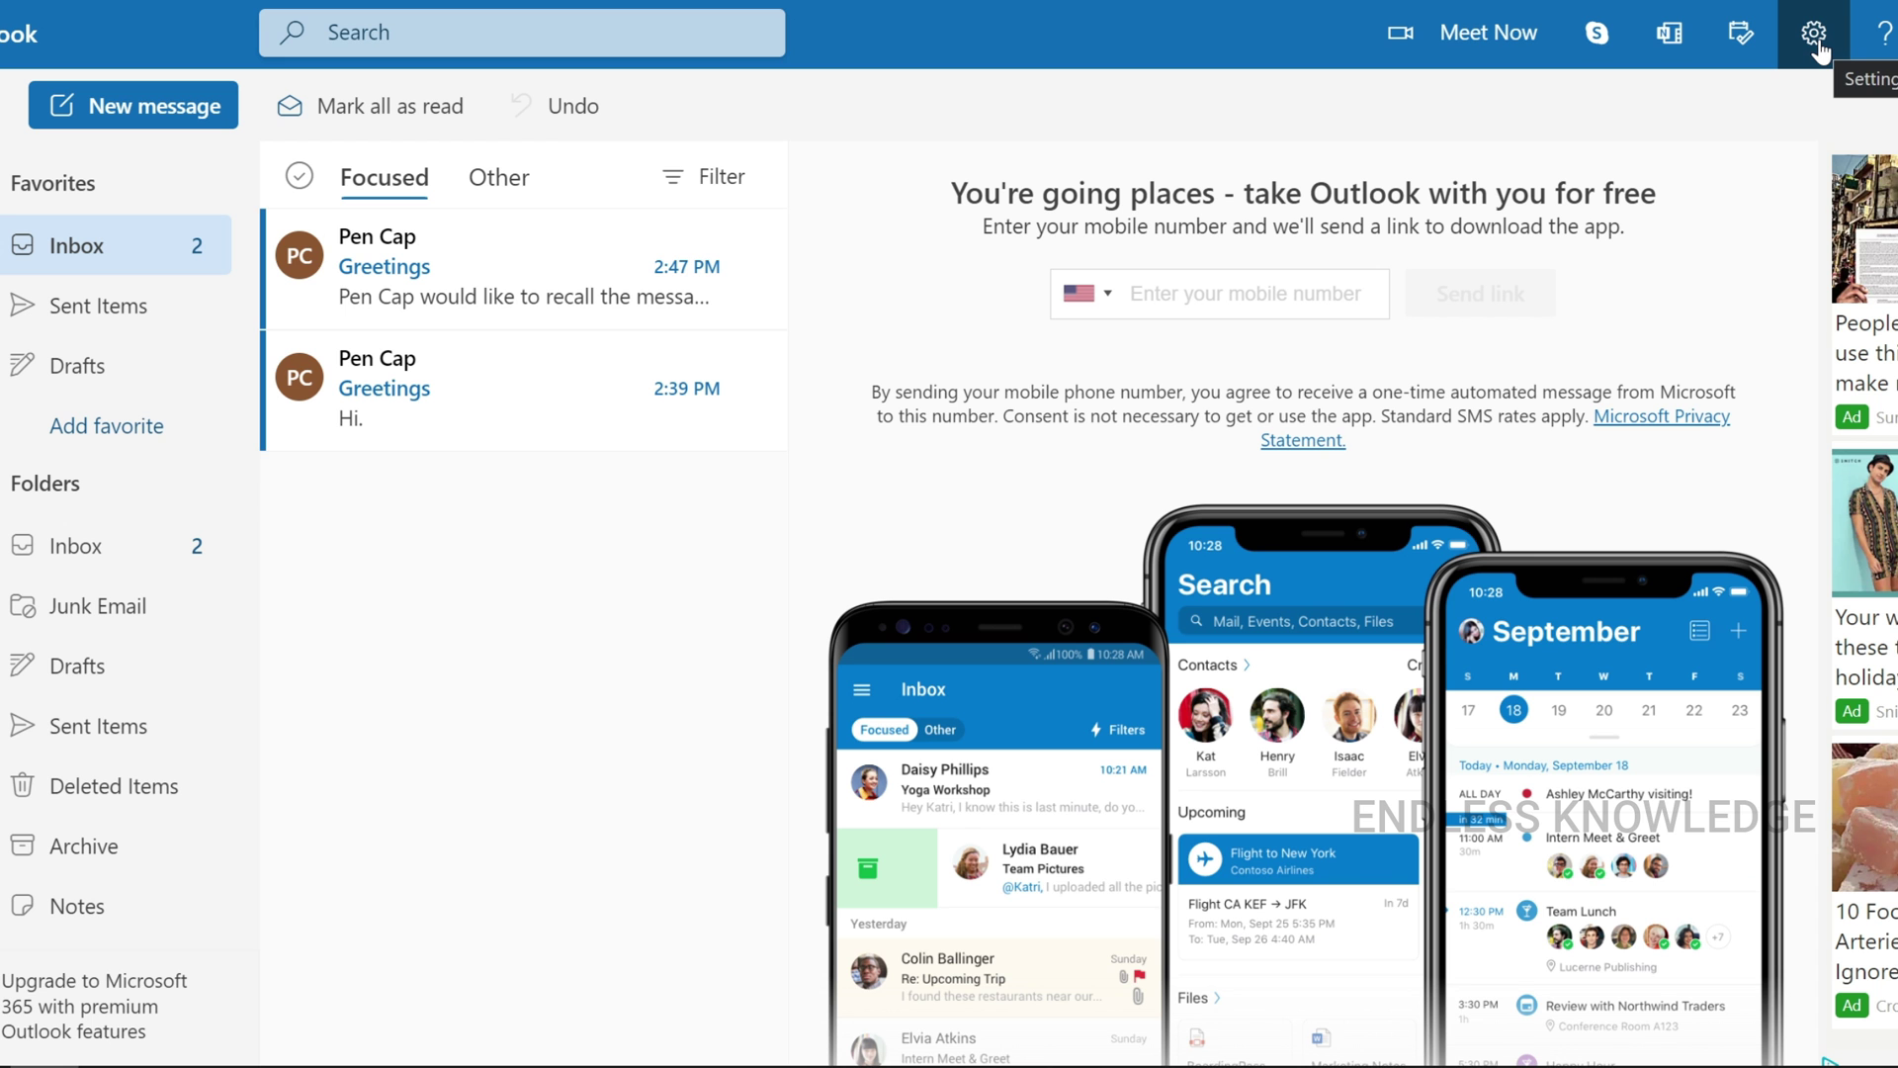
- Set Undo send to 10 seconds in Mail > Compose and reply, then save and close settings
left_click(1684, 135)
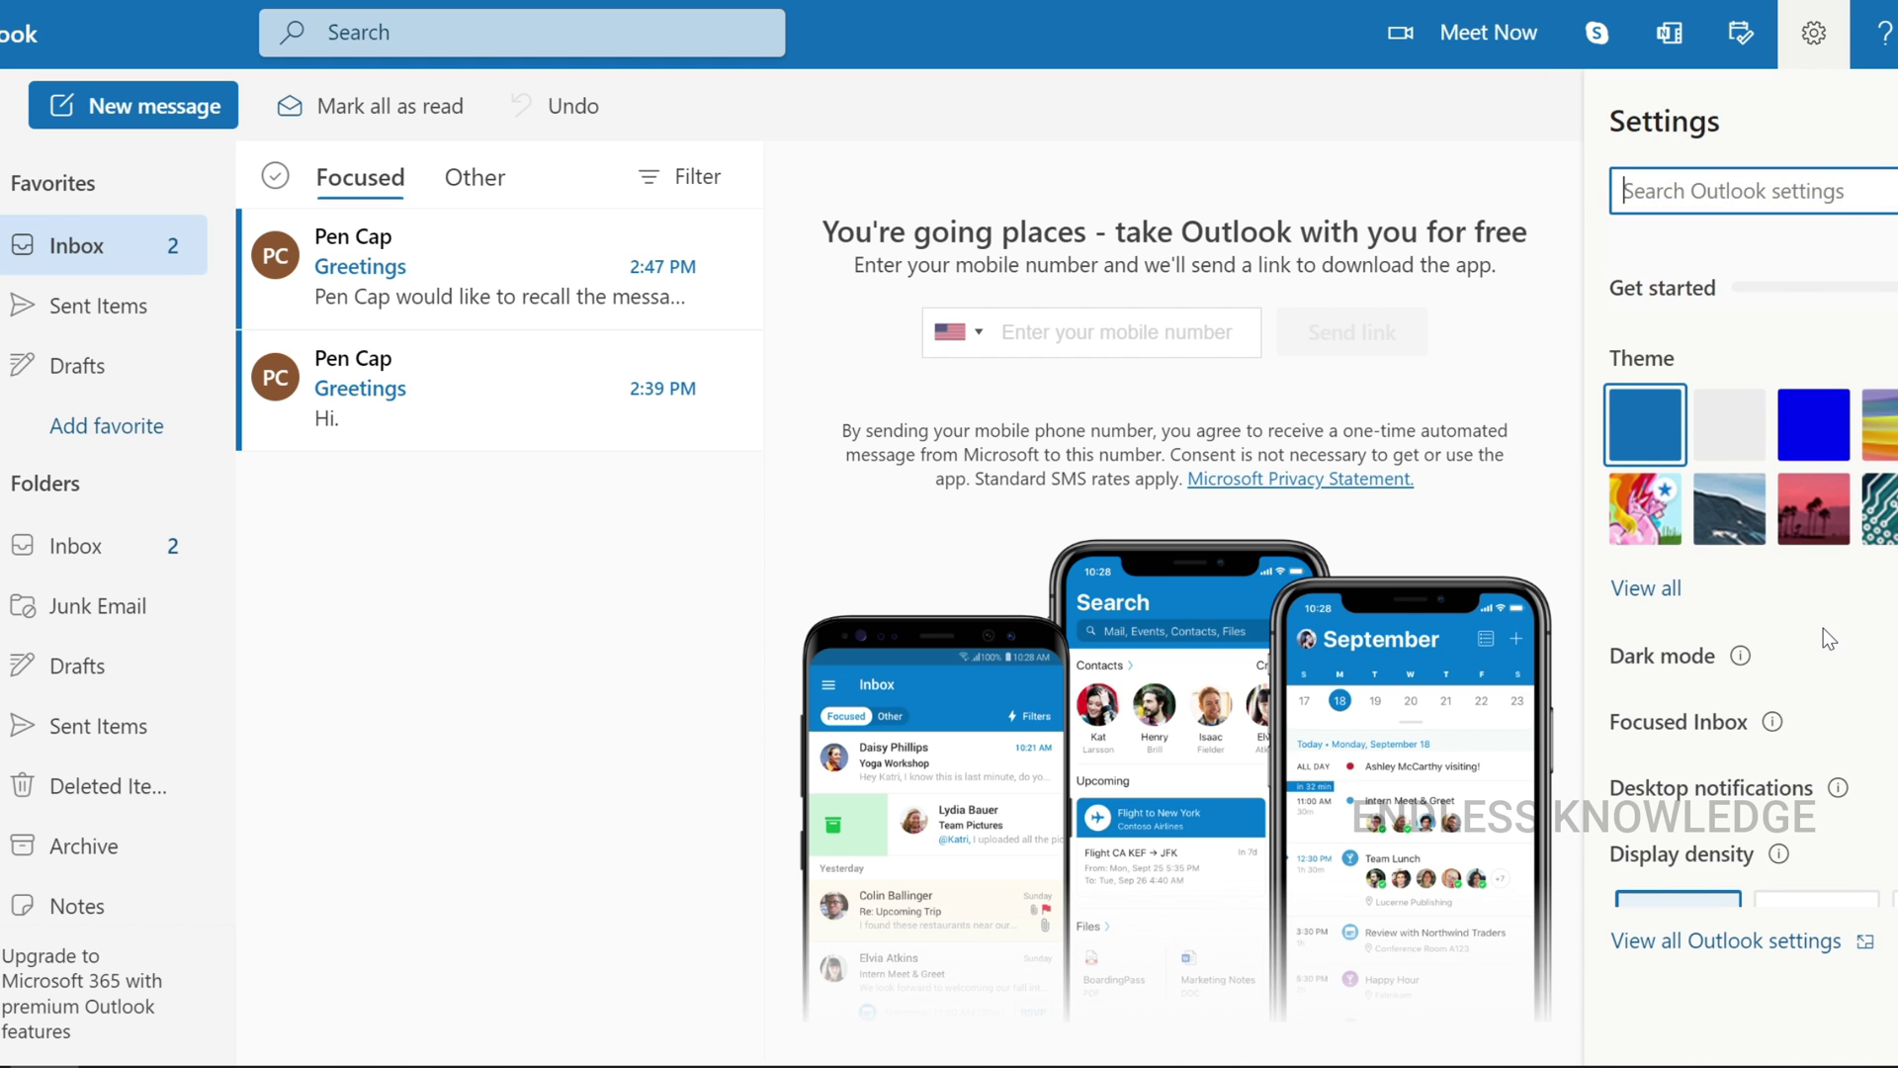
left_click(1725, 948)
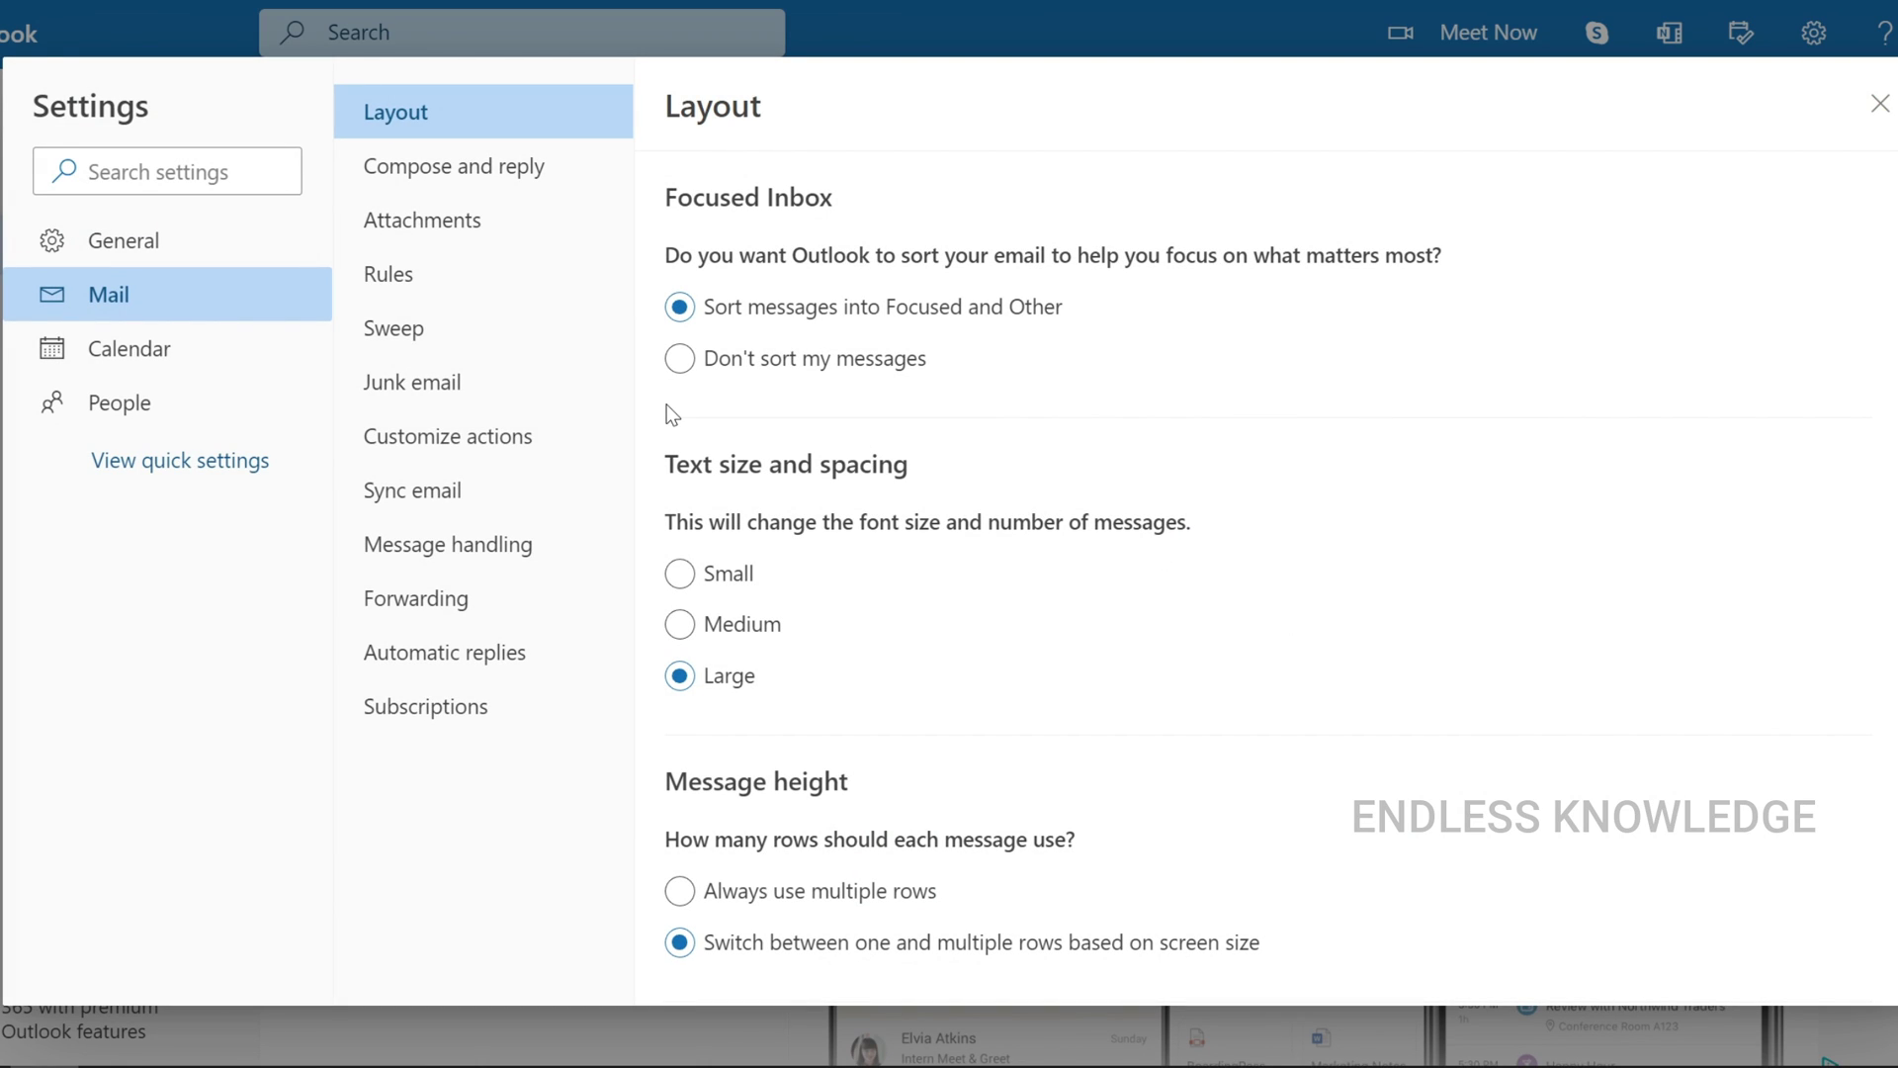
left_click(550, 179)
scroll(1088, 356, "down", 15)
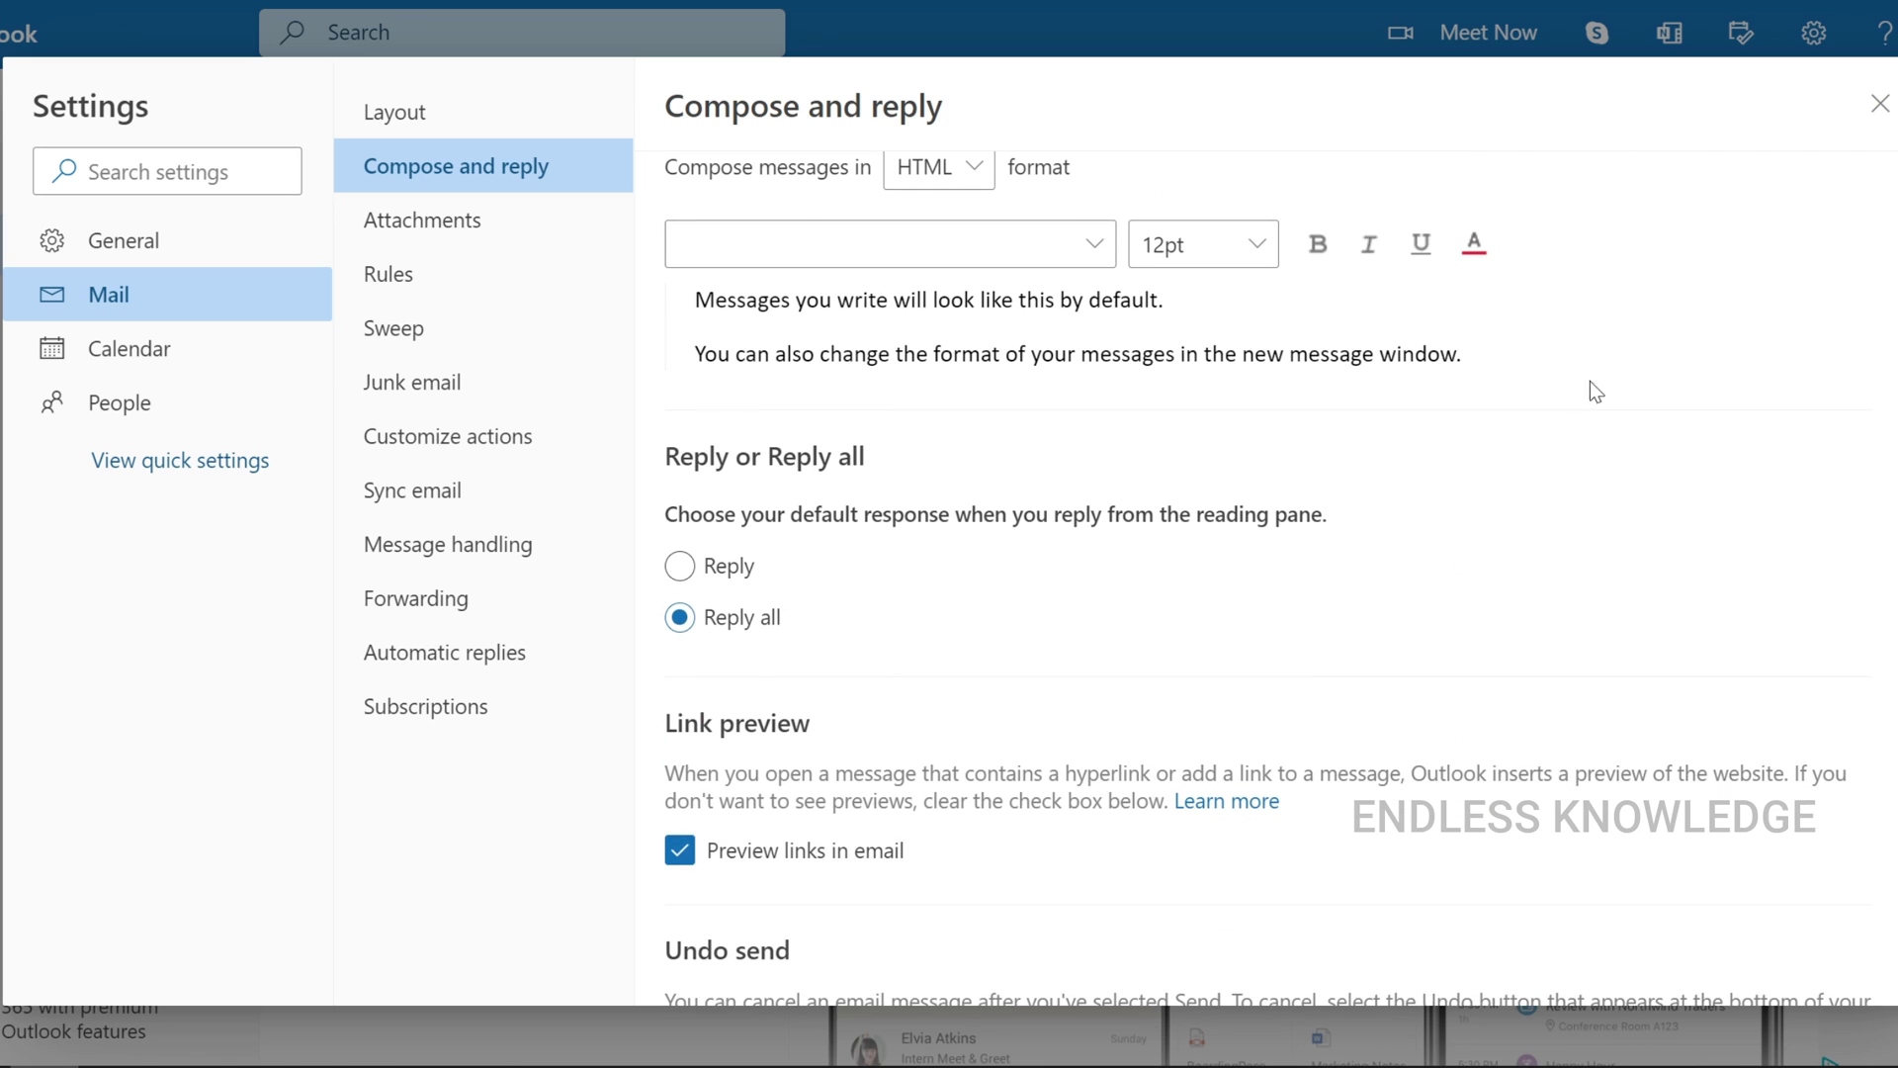
scroll(1596, 403, "down", 4)
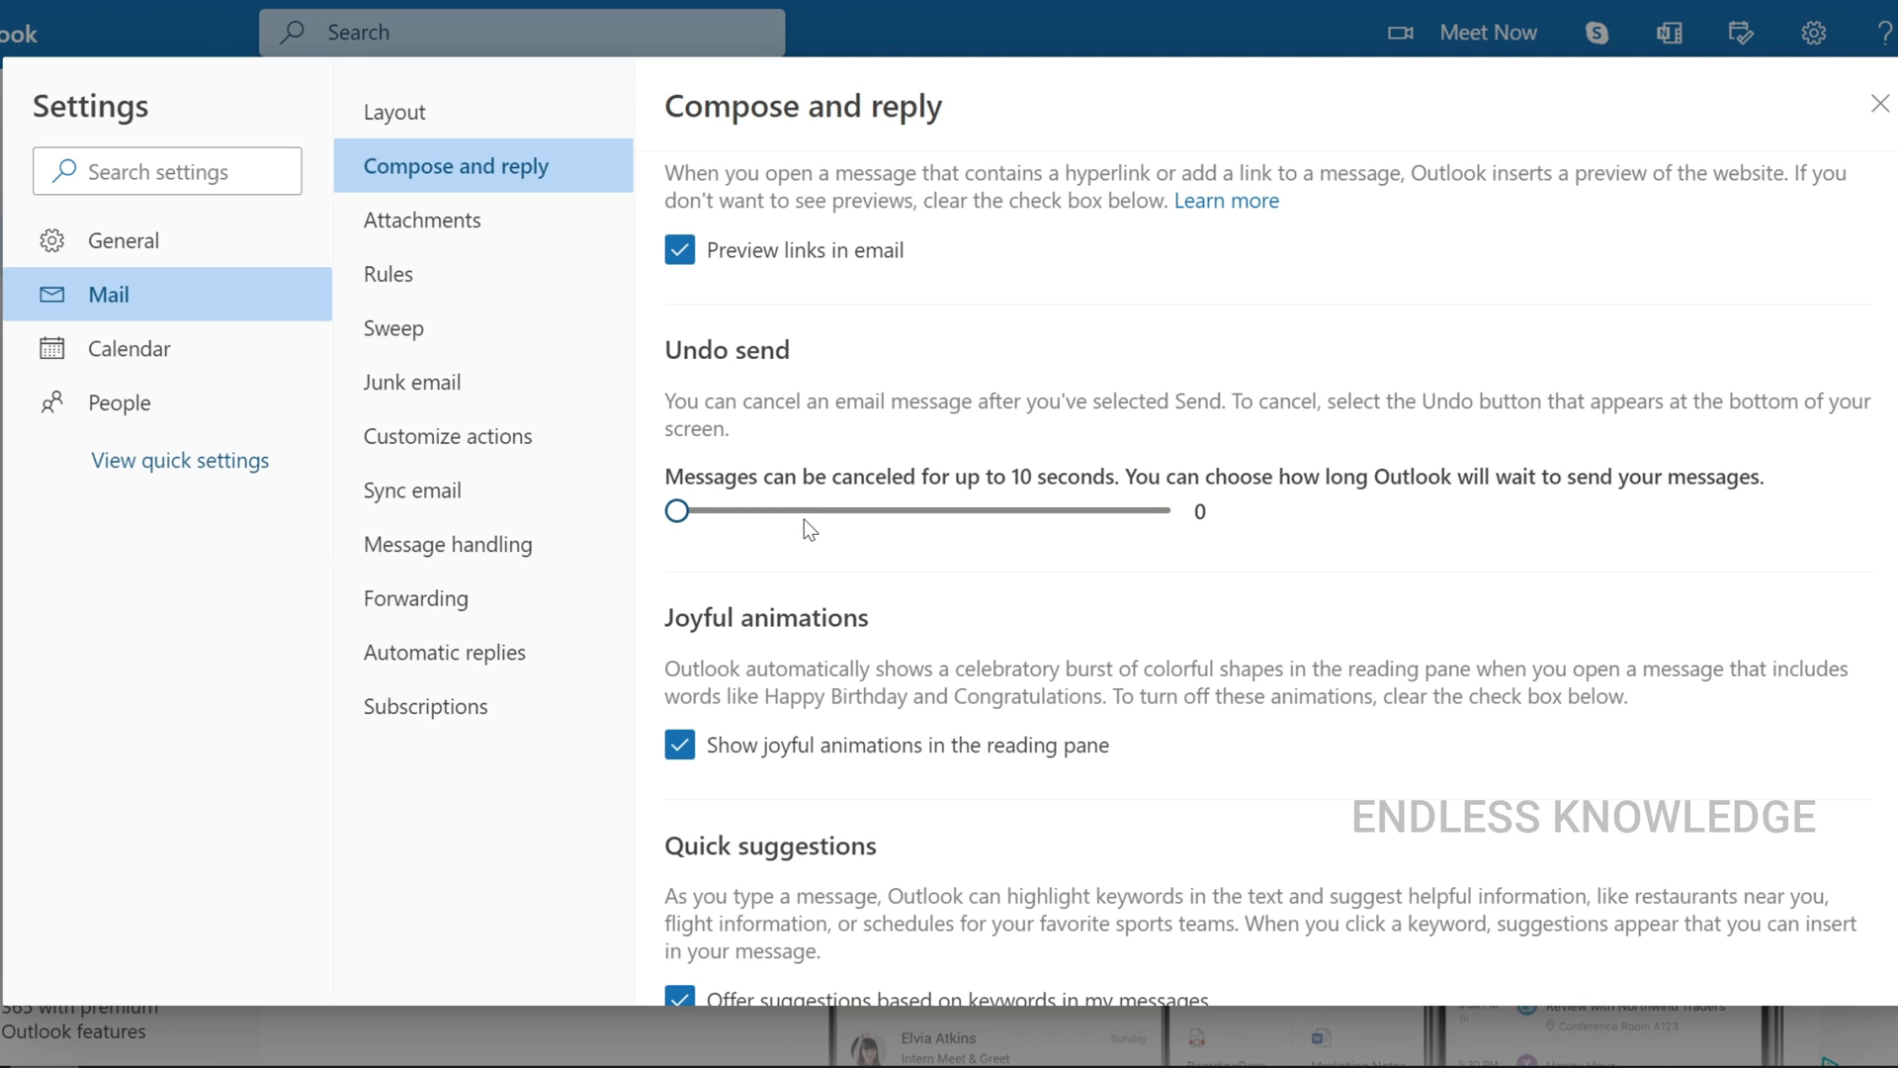
left_click_drag(680, 515, 1199, 544)
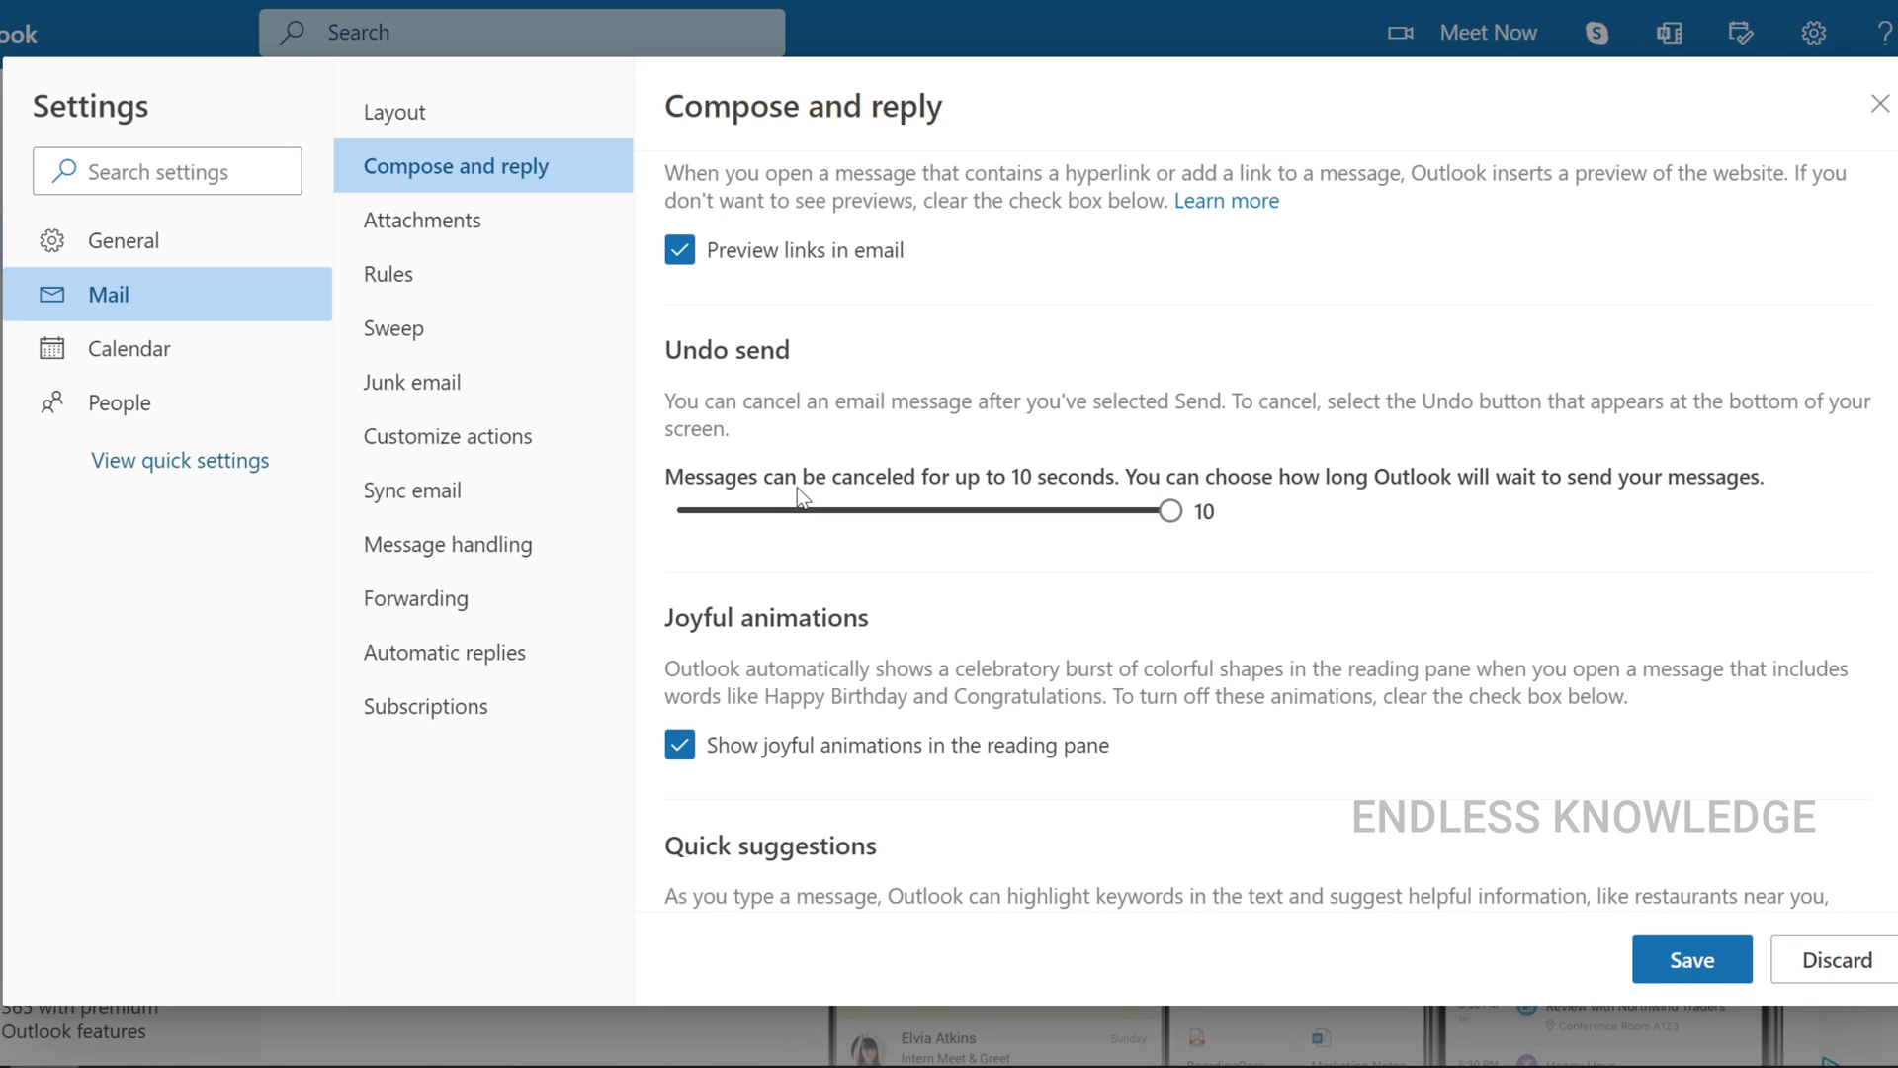
left_click(1694, 959)
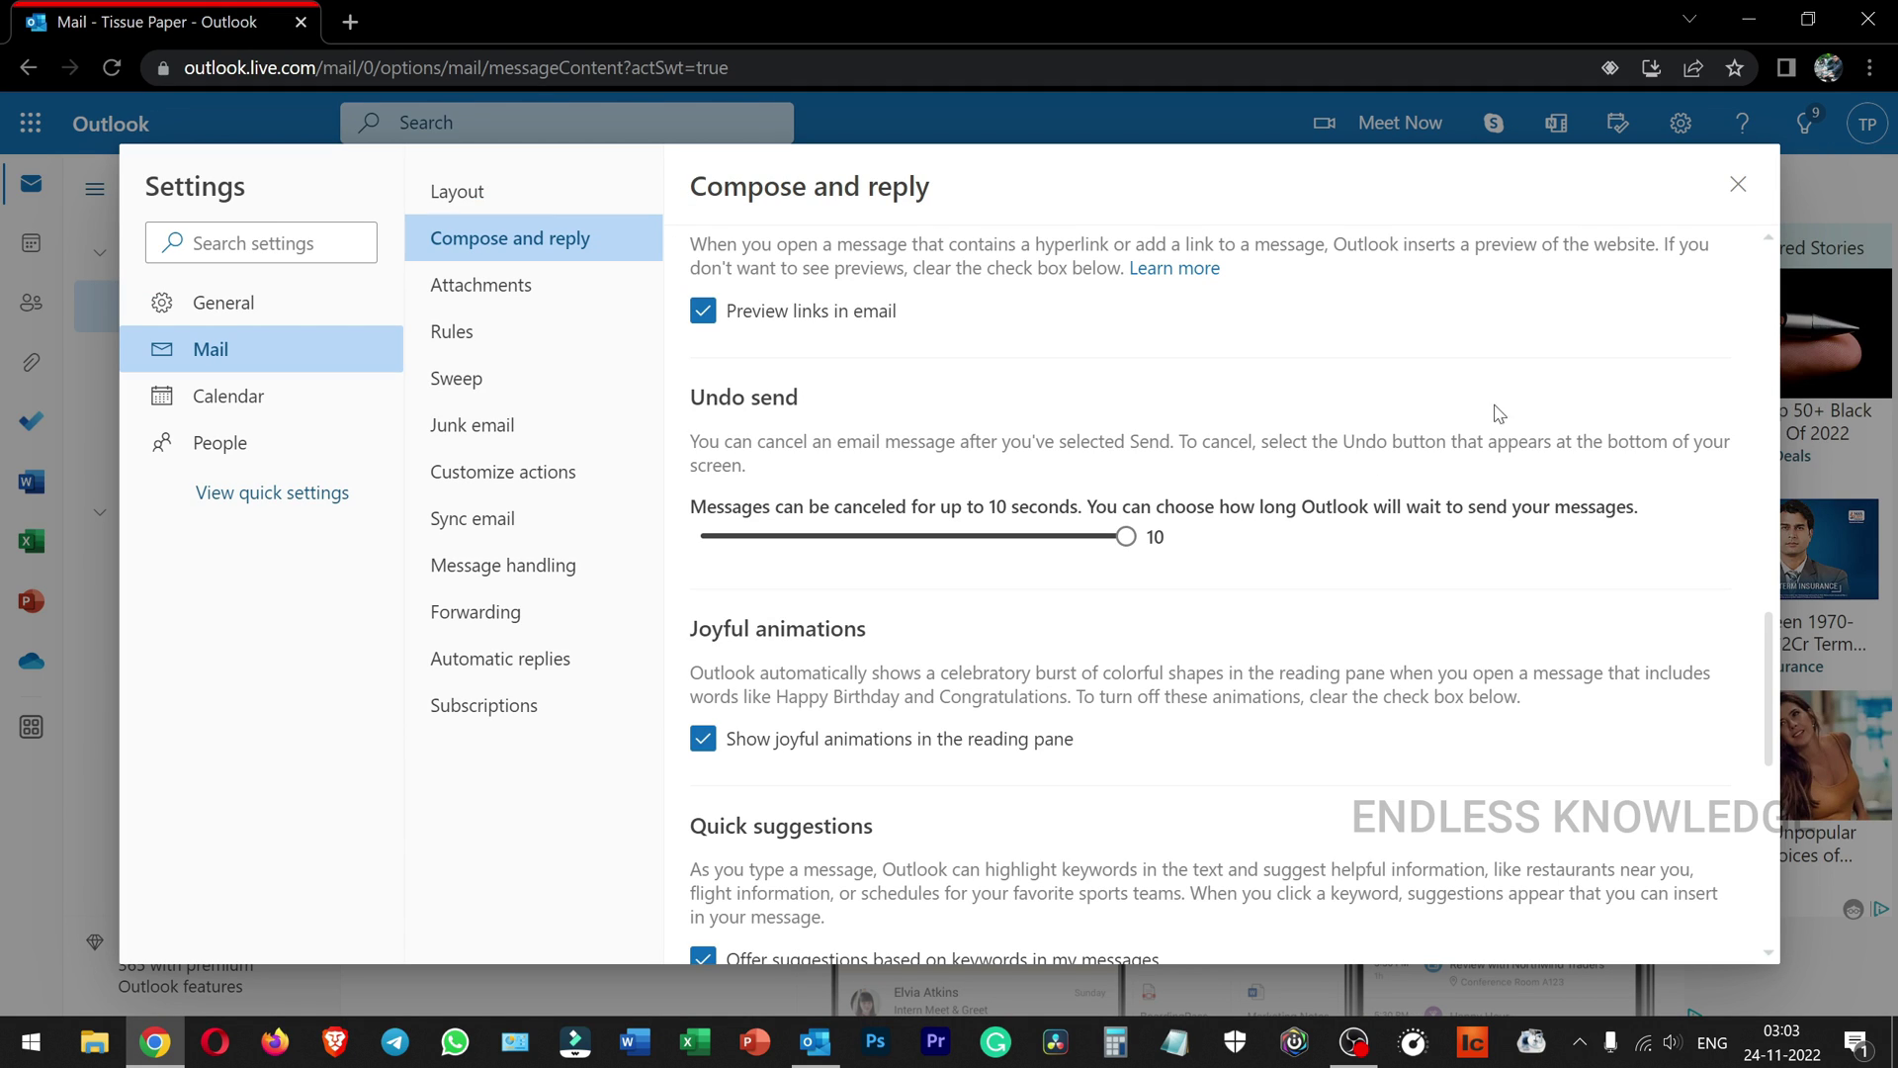
left_click(1738, 184)
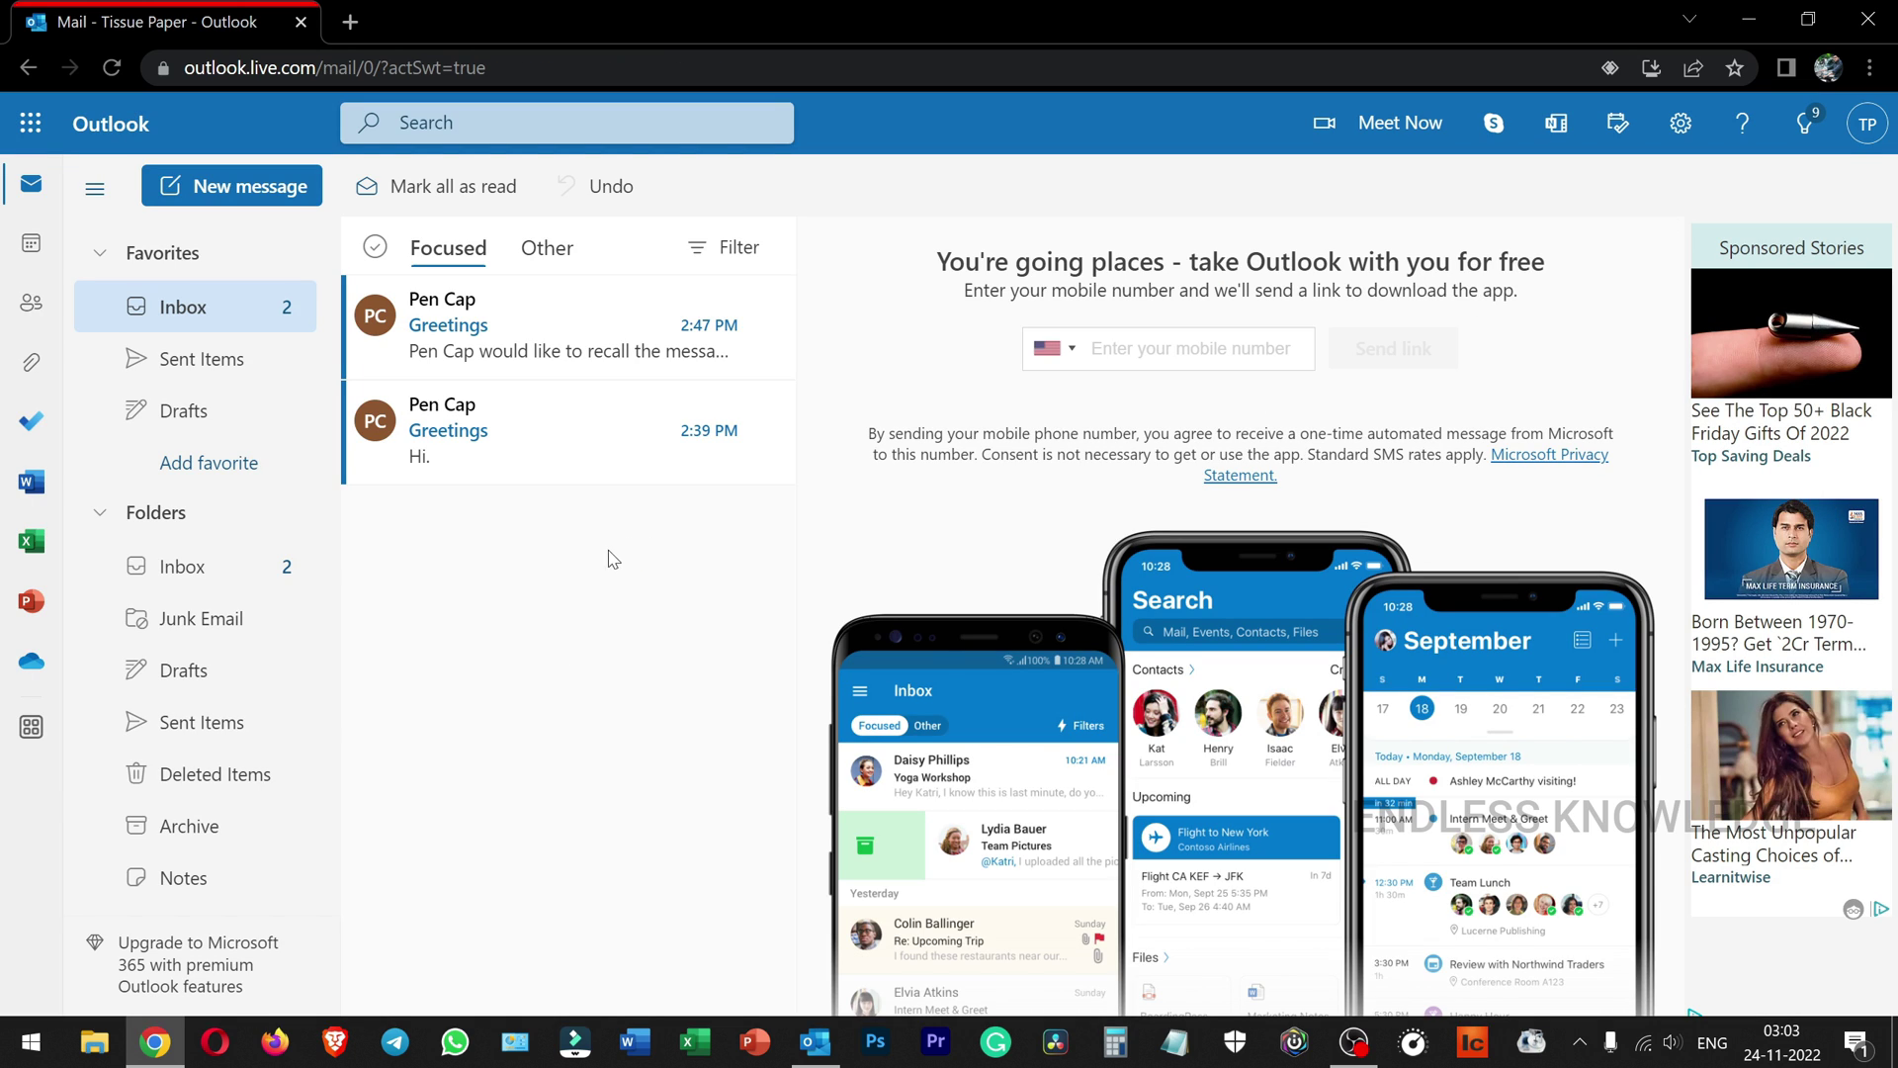
- Draft a new email to the suggested contact with the body 'Hi'
left_click(285, 198)
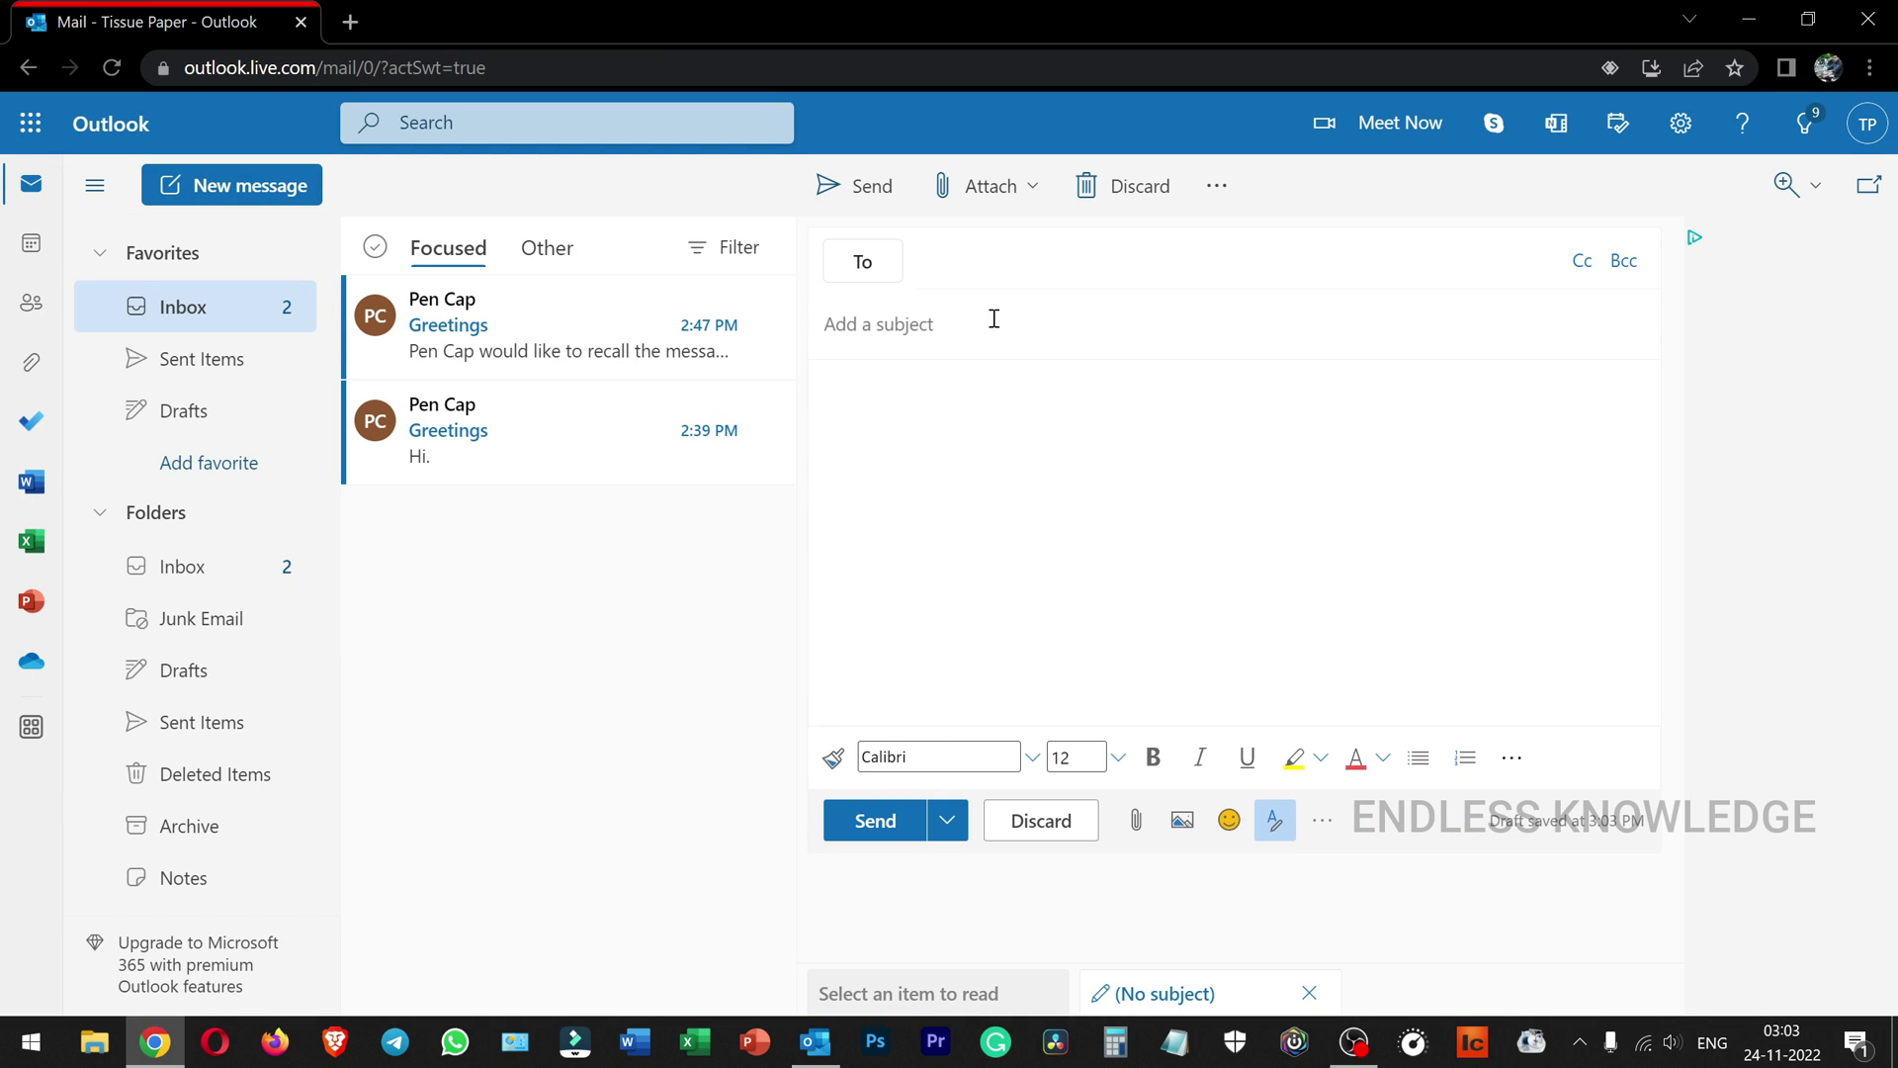
type("pen")
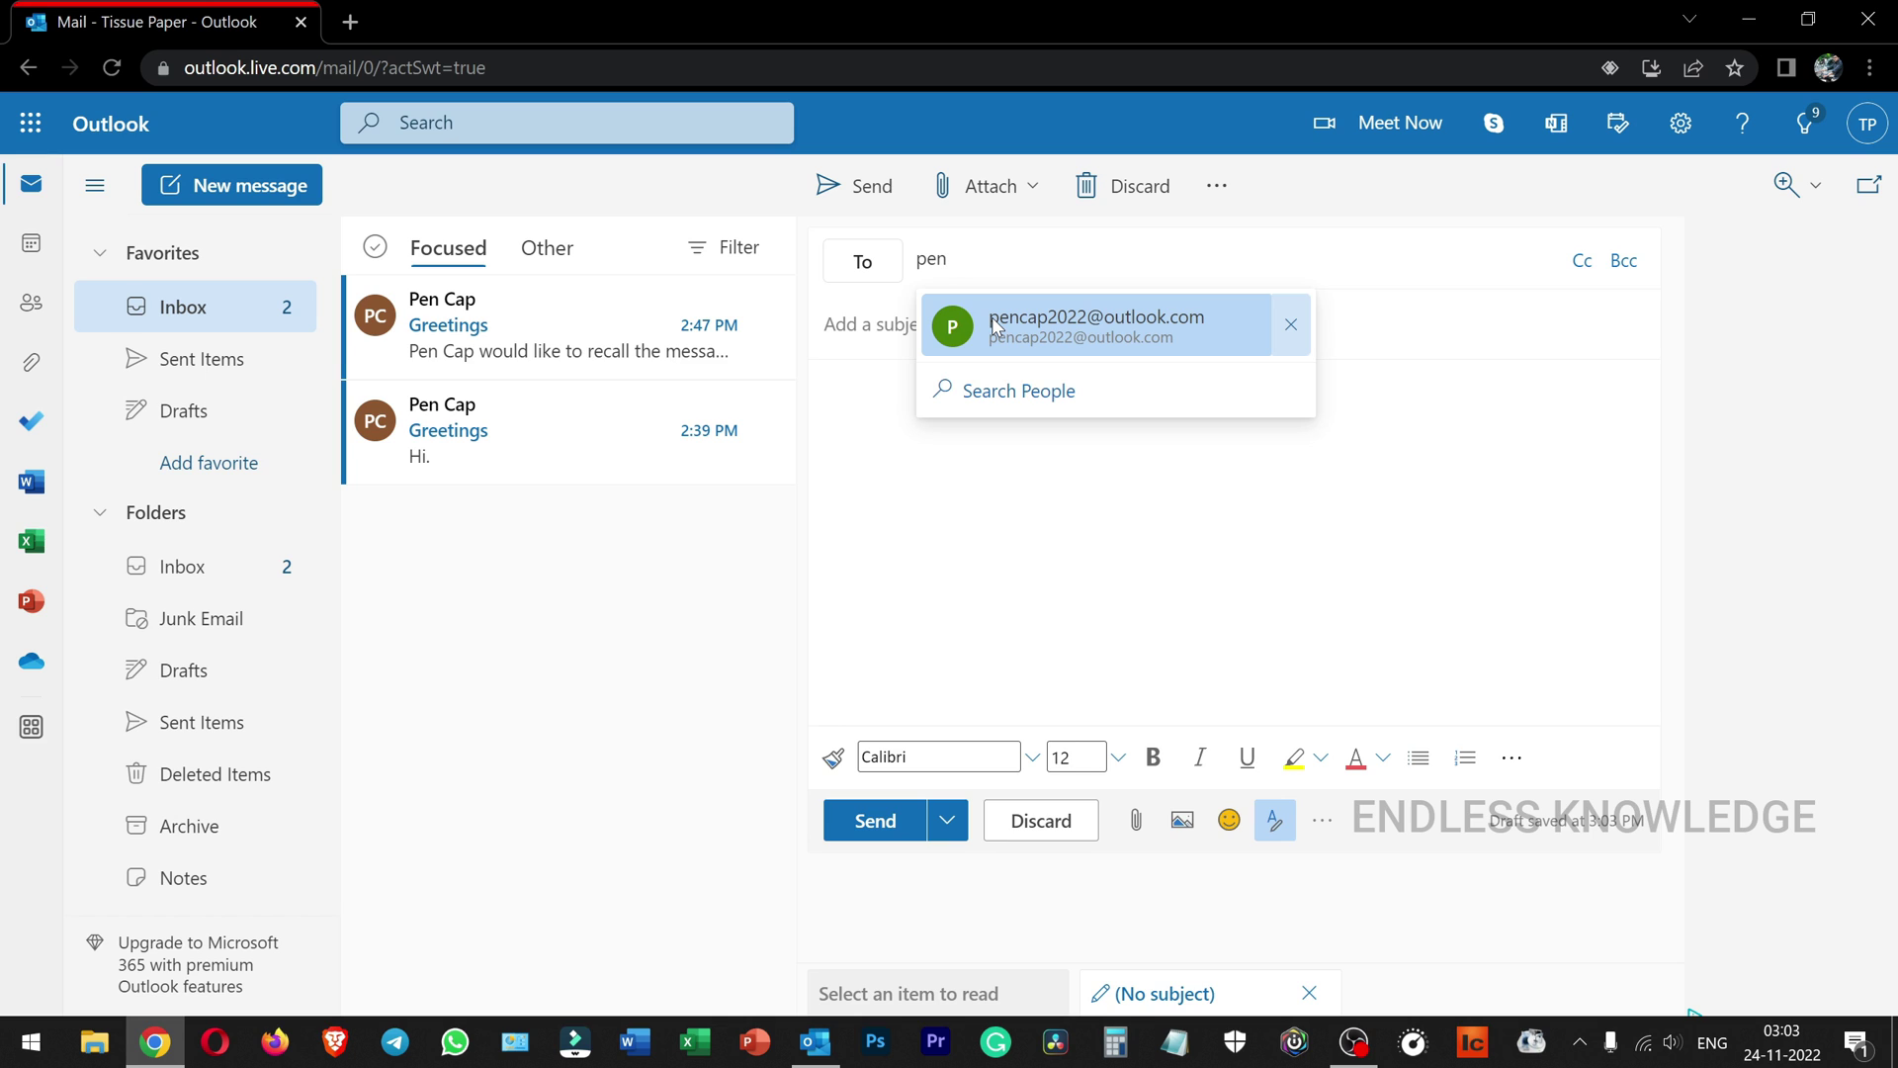
left_click(996, 326)
left_click(995, 431)
type("Hi")
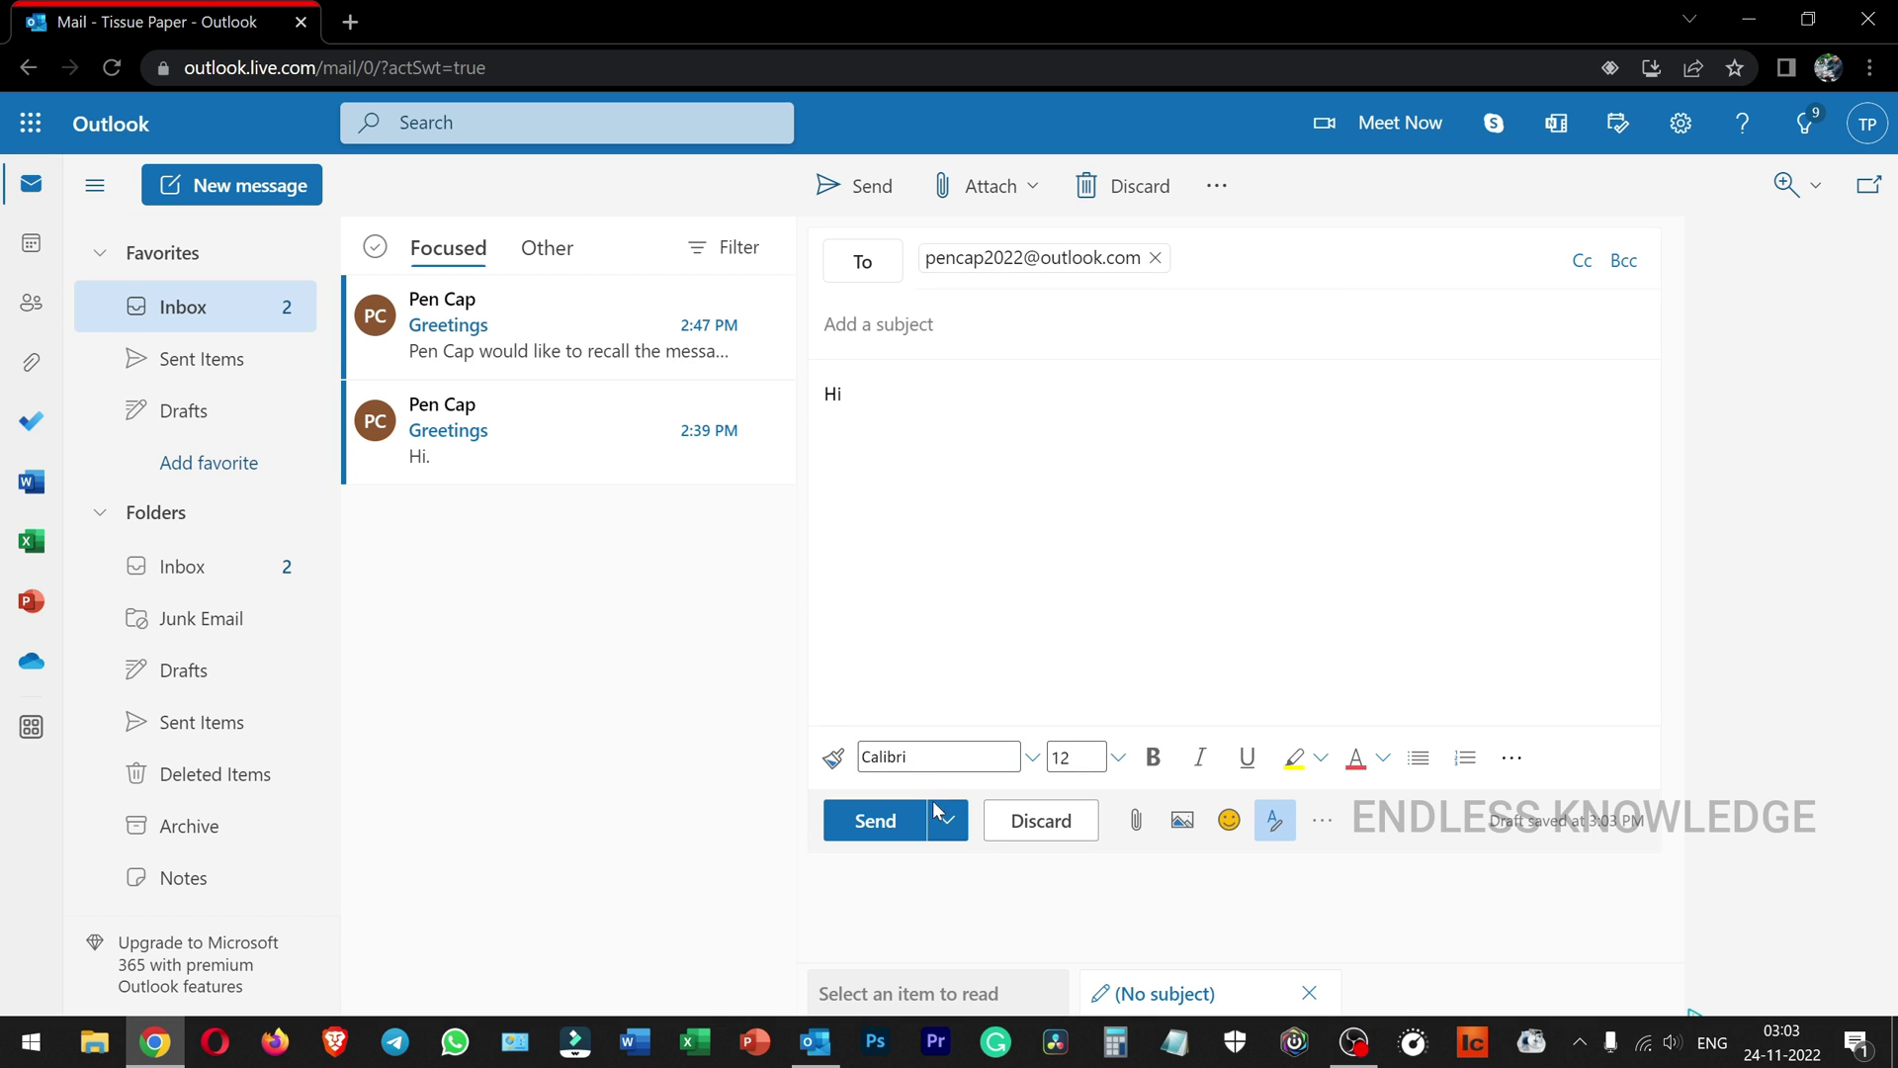
- Send it without a subject, undo the send, and drag the Undo send delay to 0
left_click(904, 825)
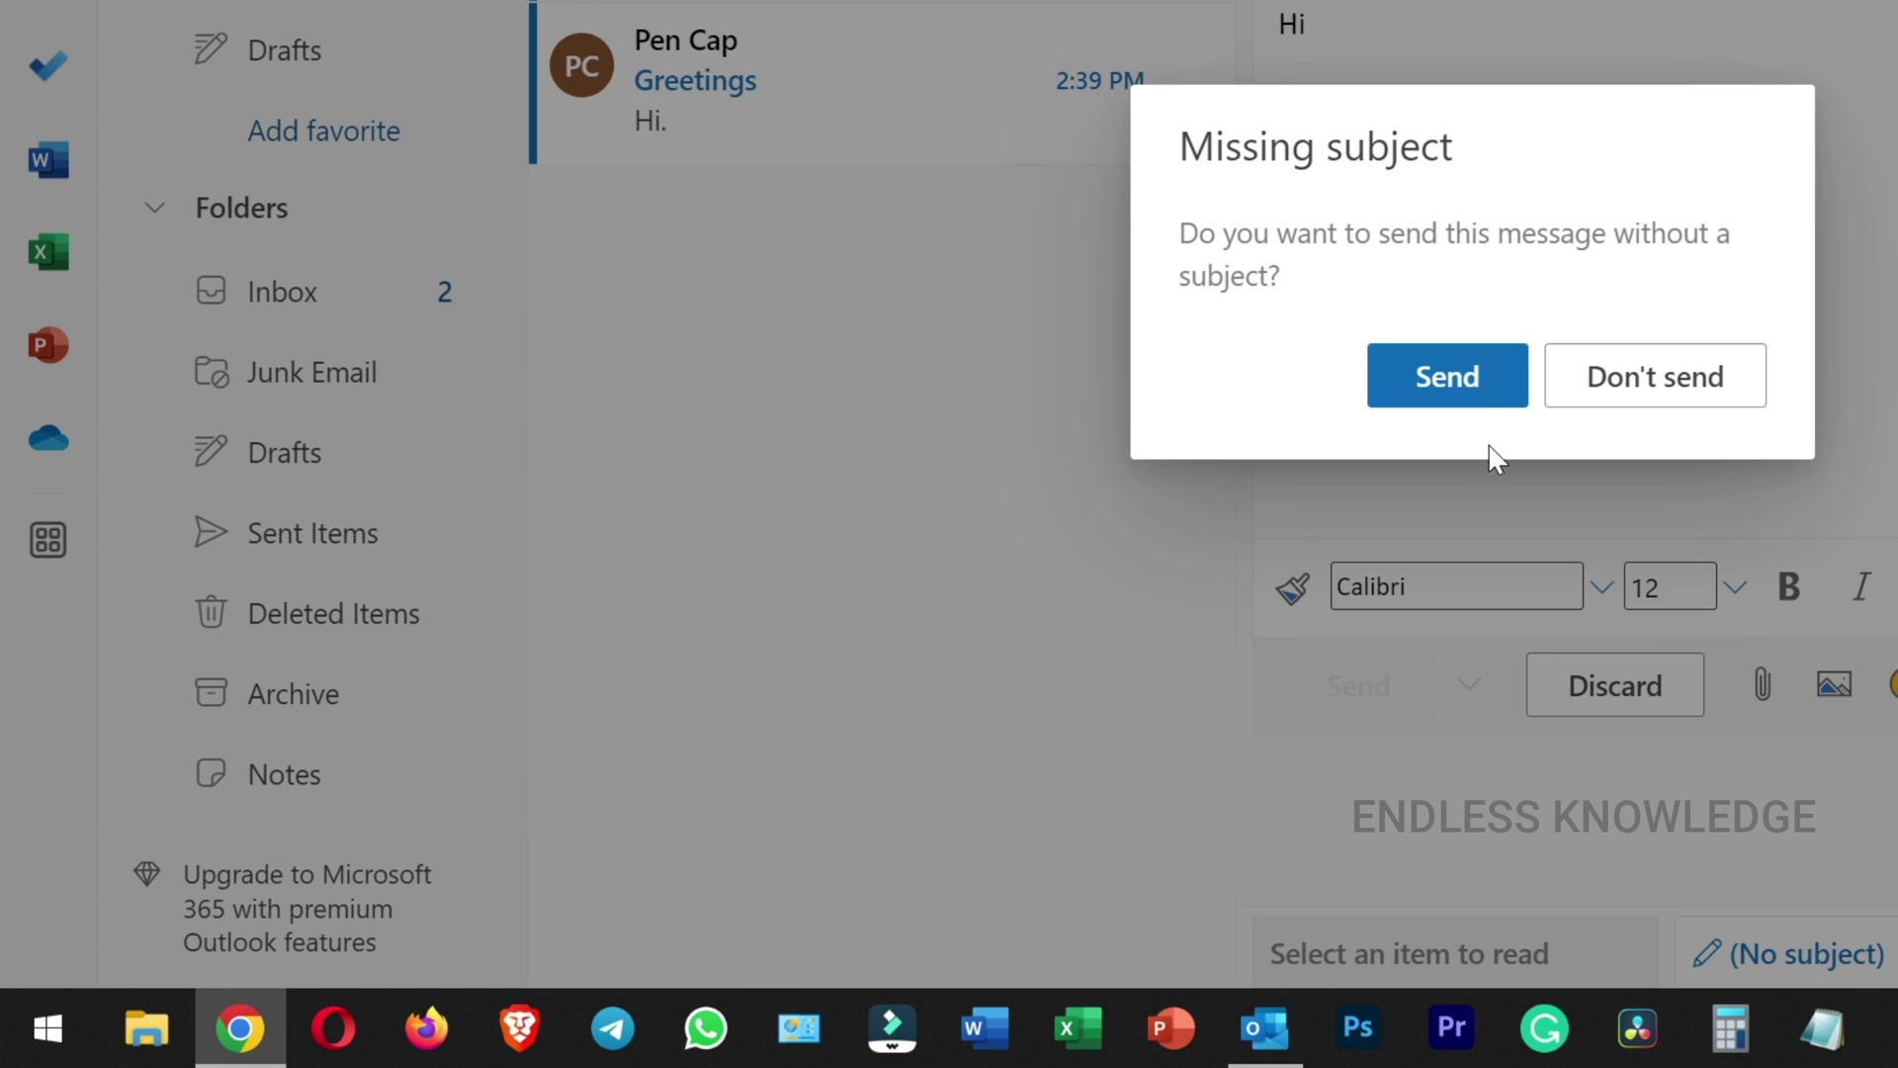
left_click(1480, 417)
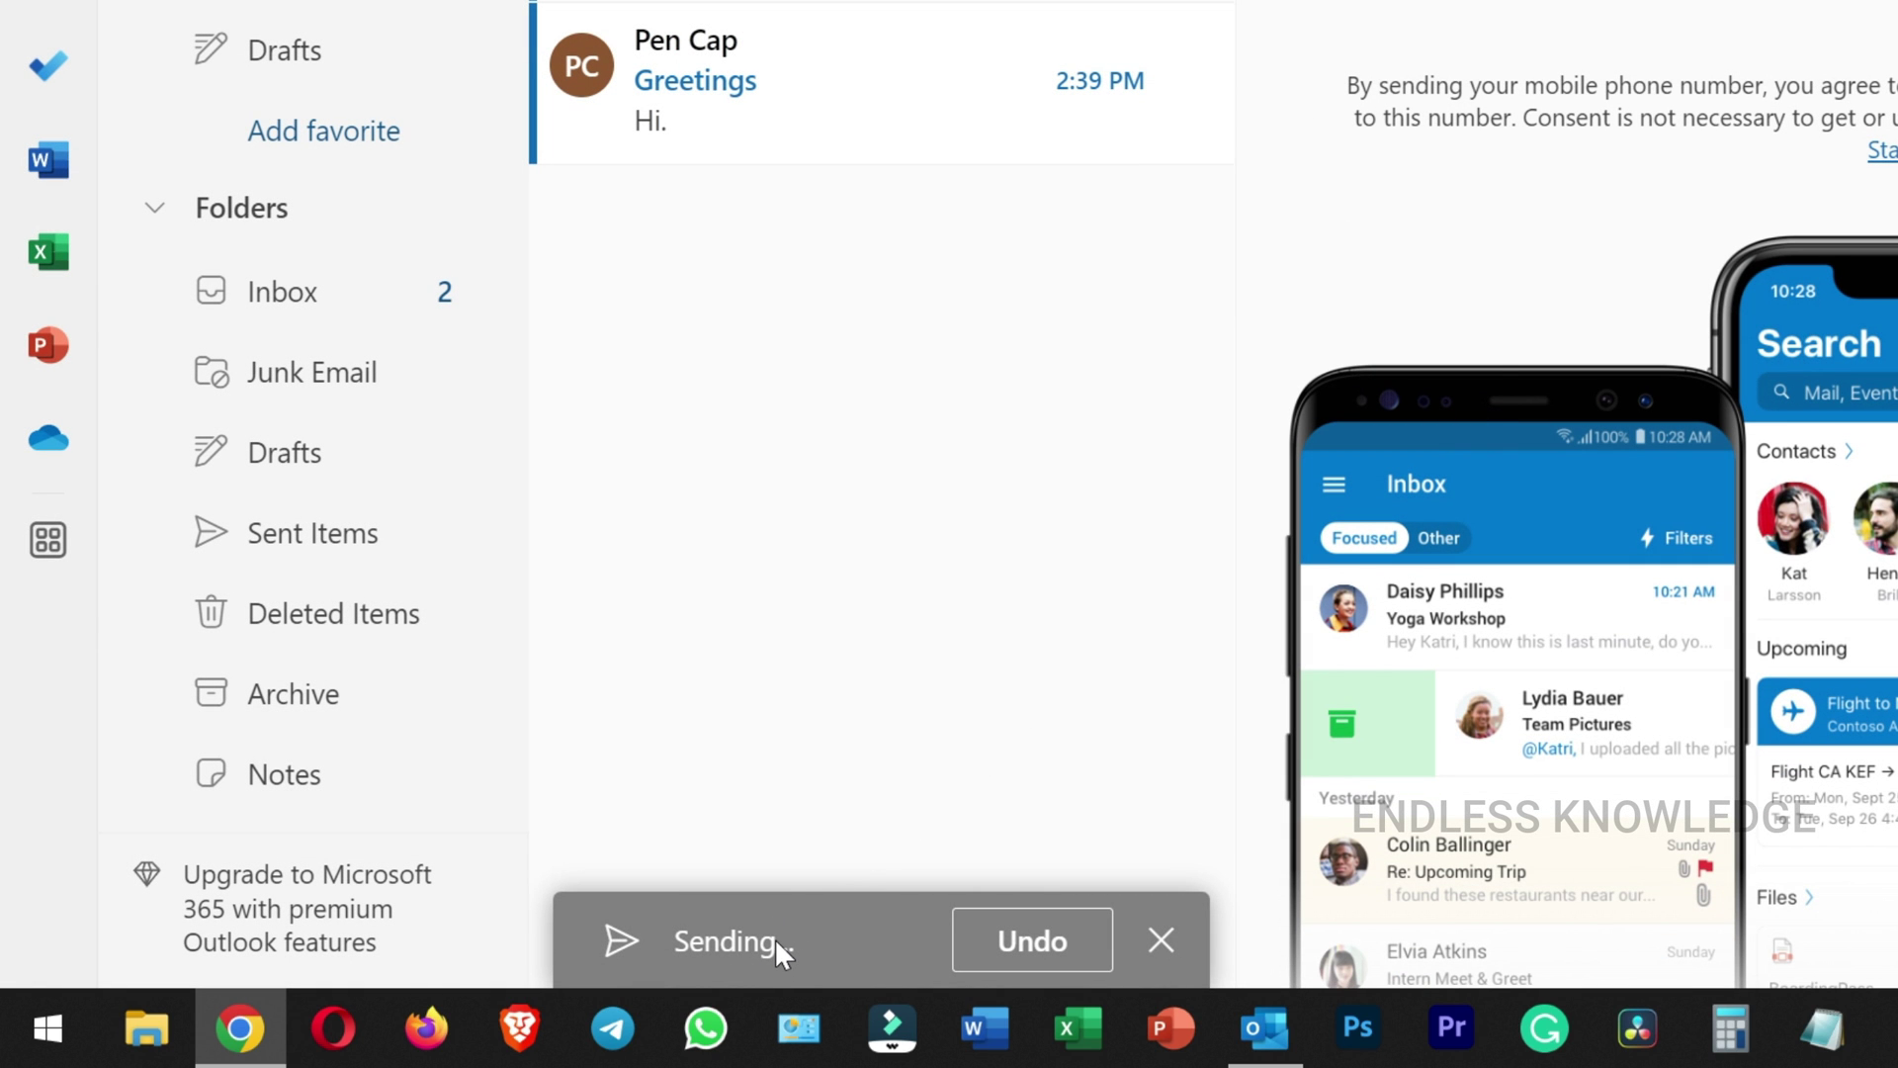
left_click(994, 949)
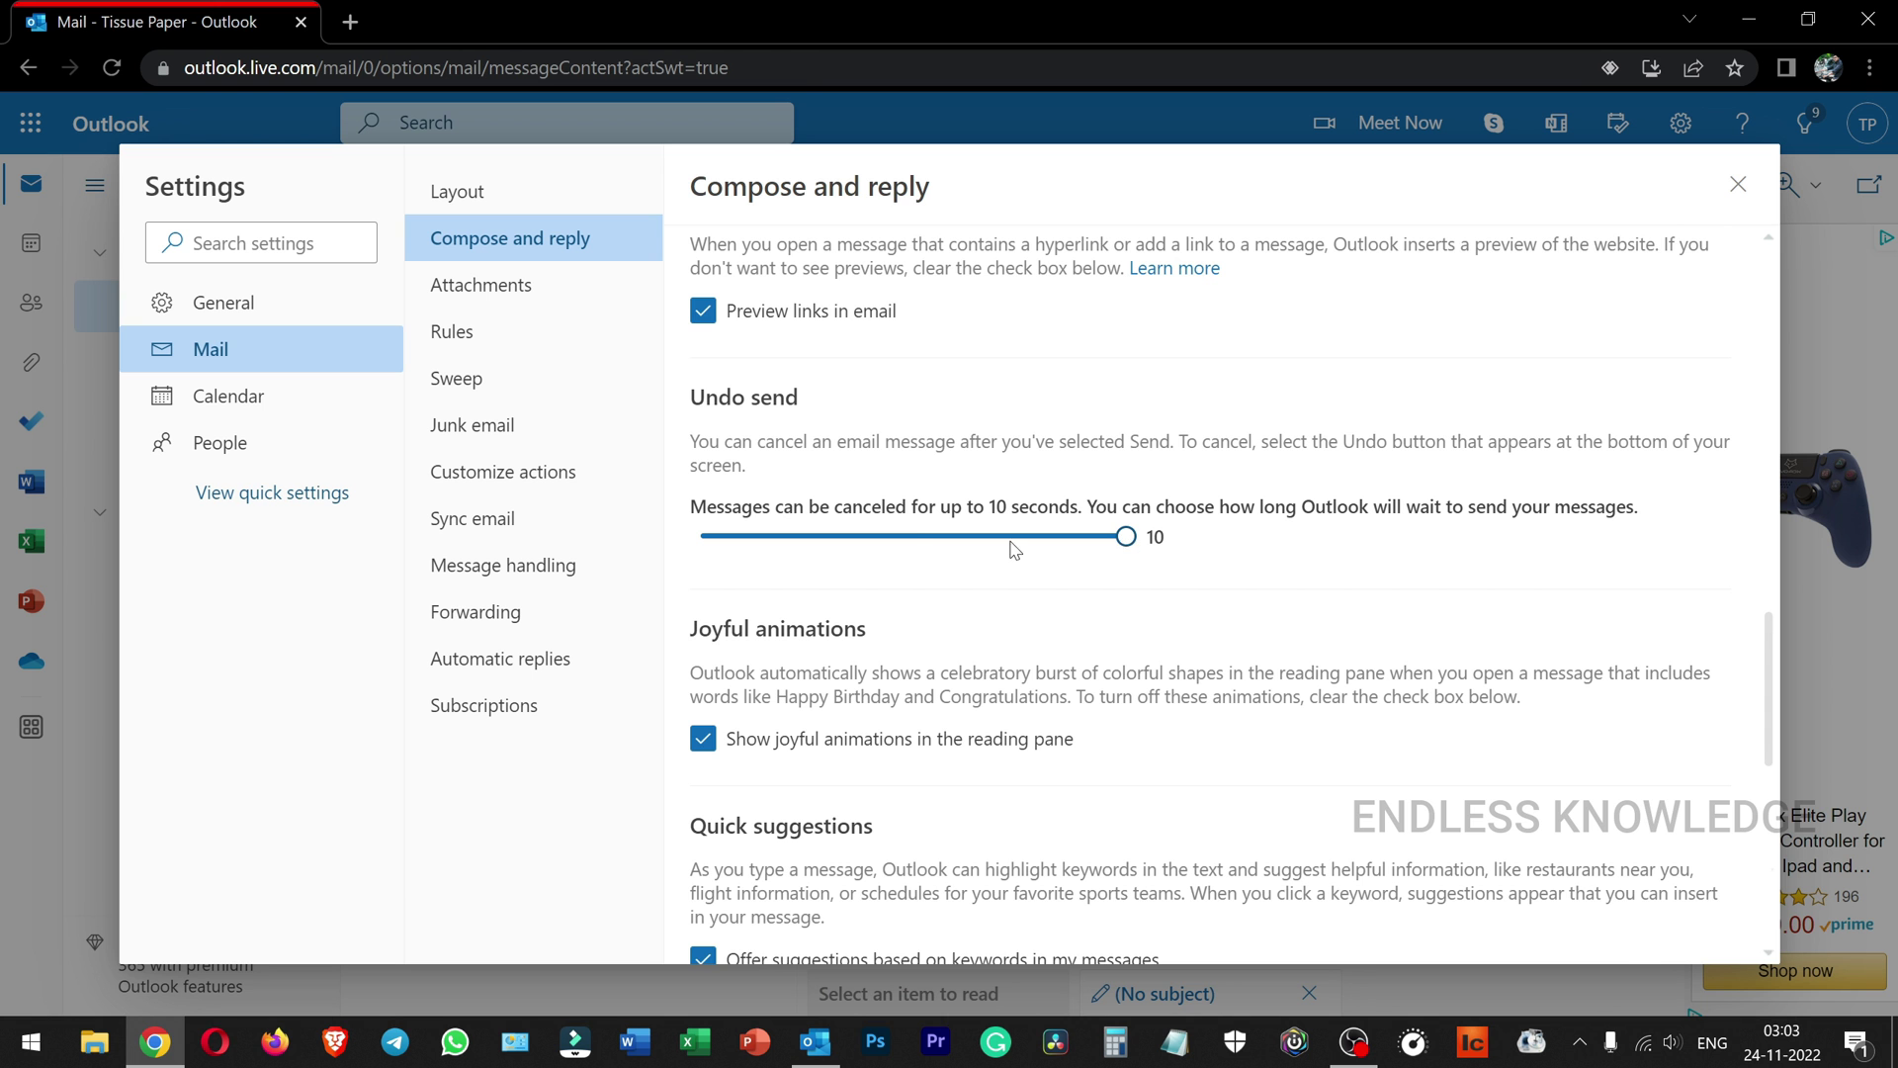
left_click_drag(1125, 536, 700, 536)
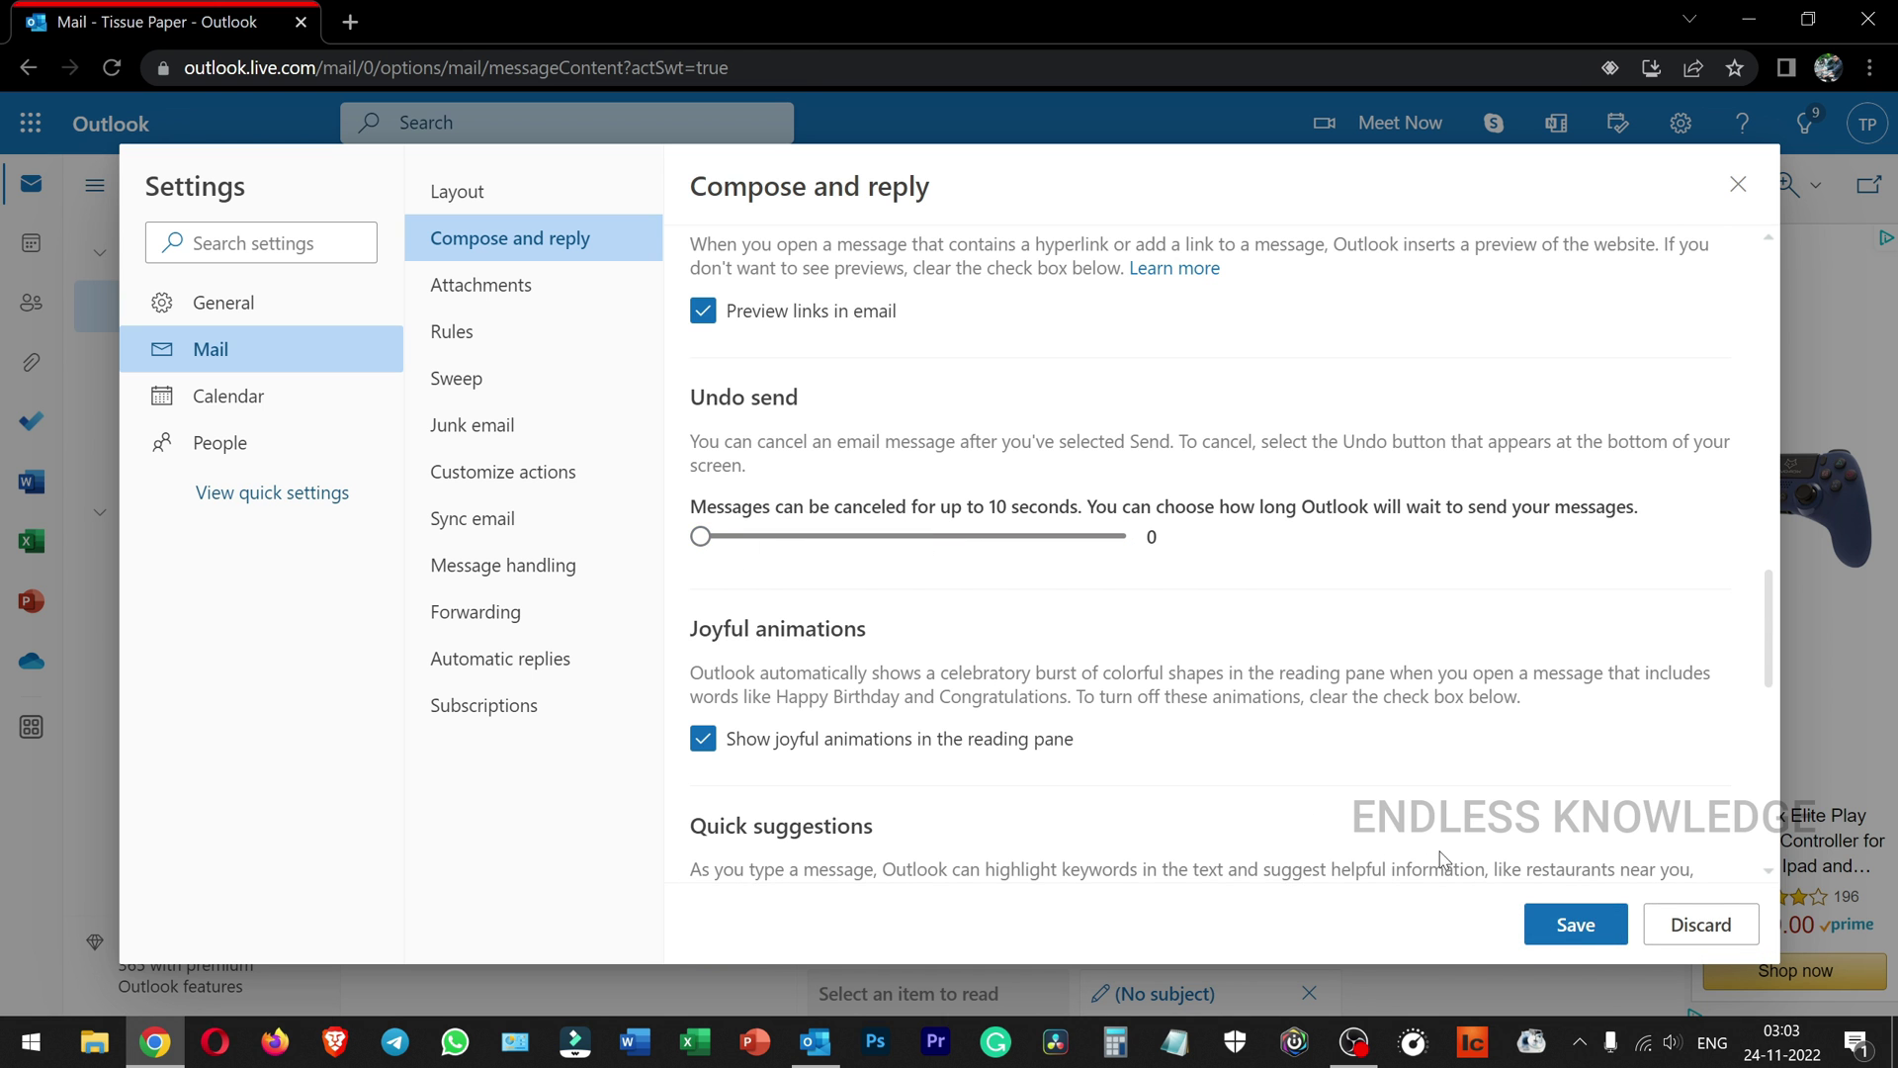
- Save the 0-second Undo send delay and send the 'Hi' draft without a subject
left_click(1558, 927)
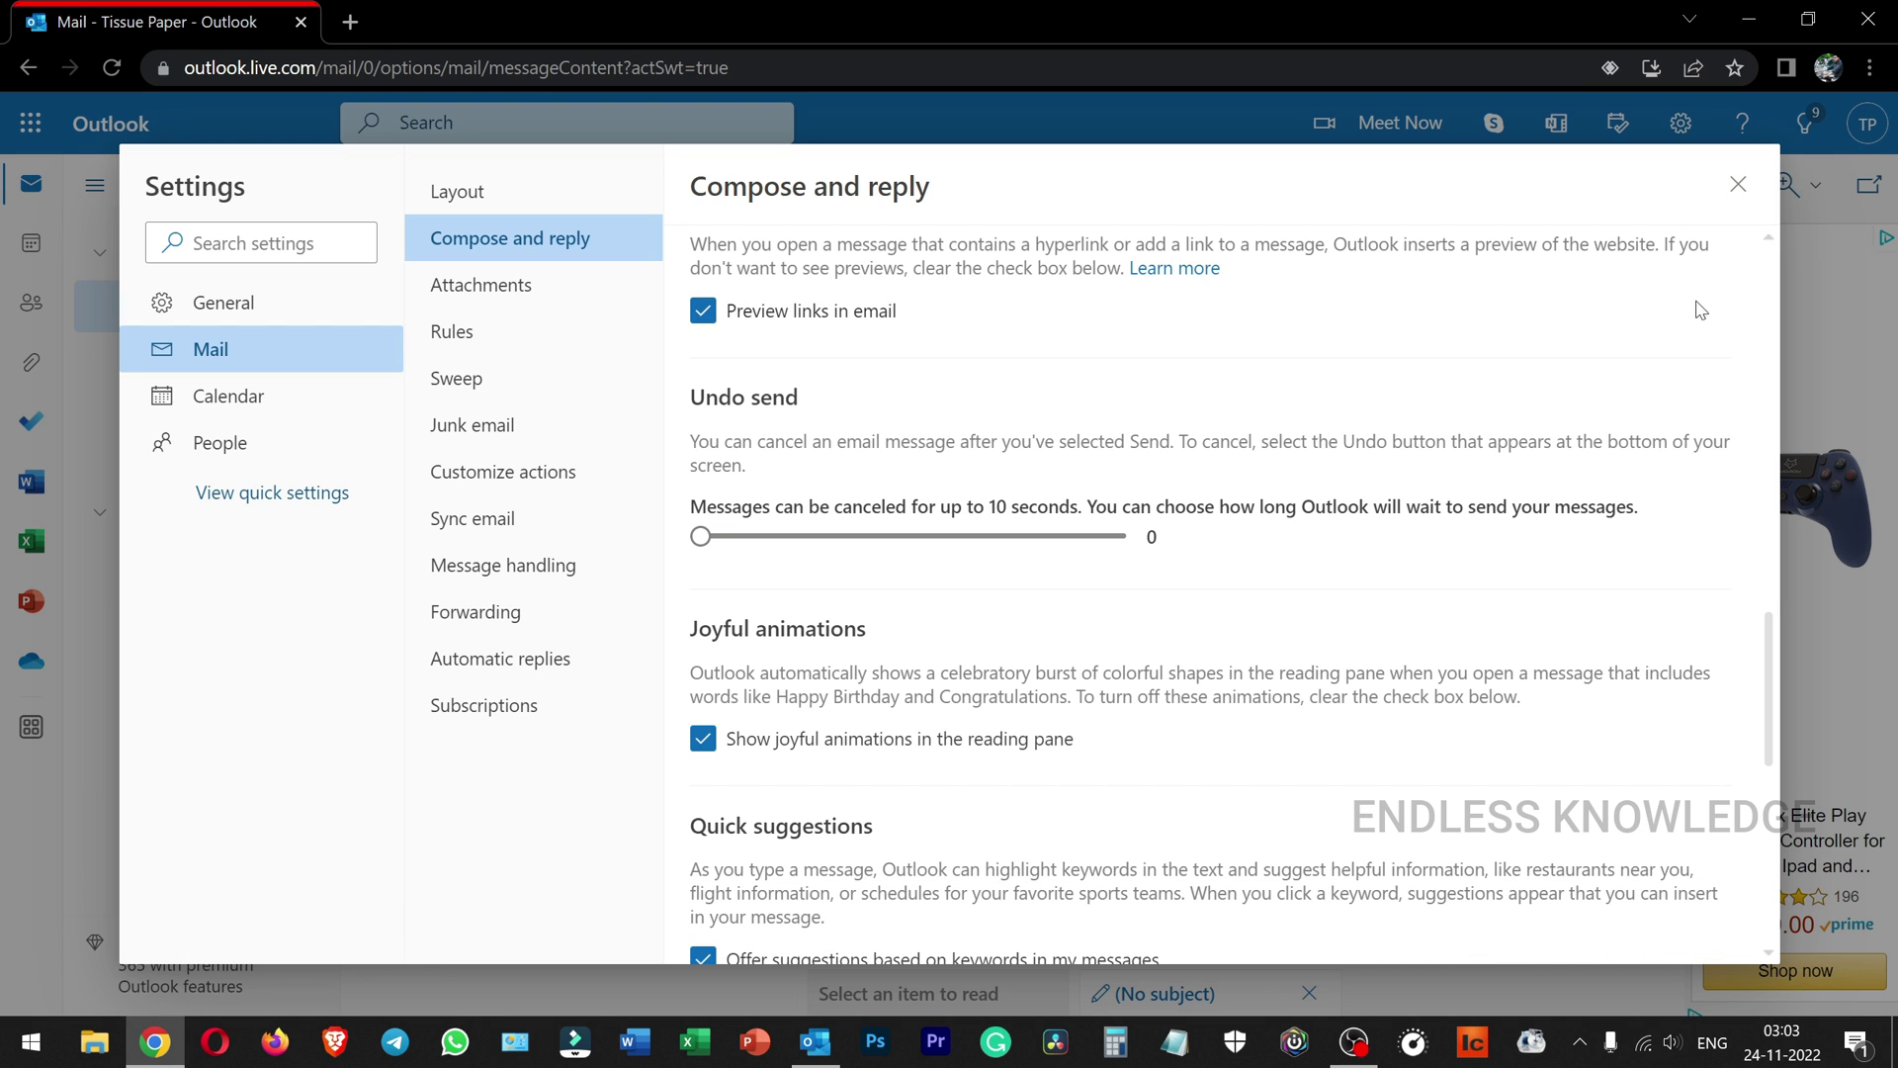
left_click(1737, 184)
left_click(874, 818)
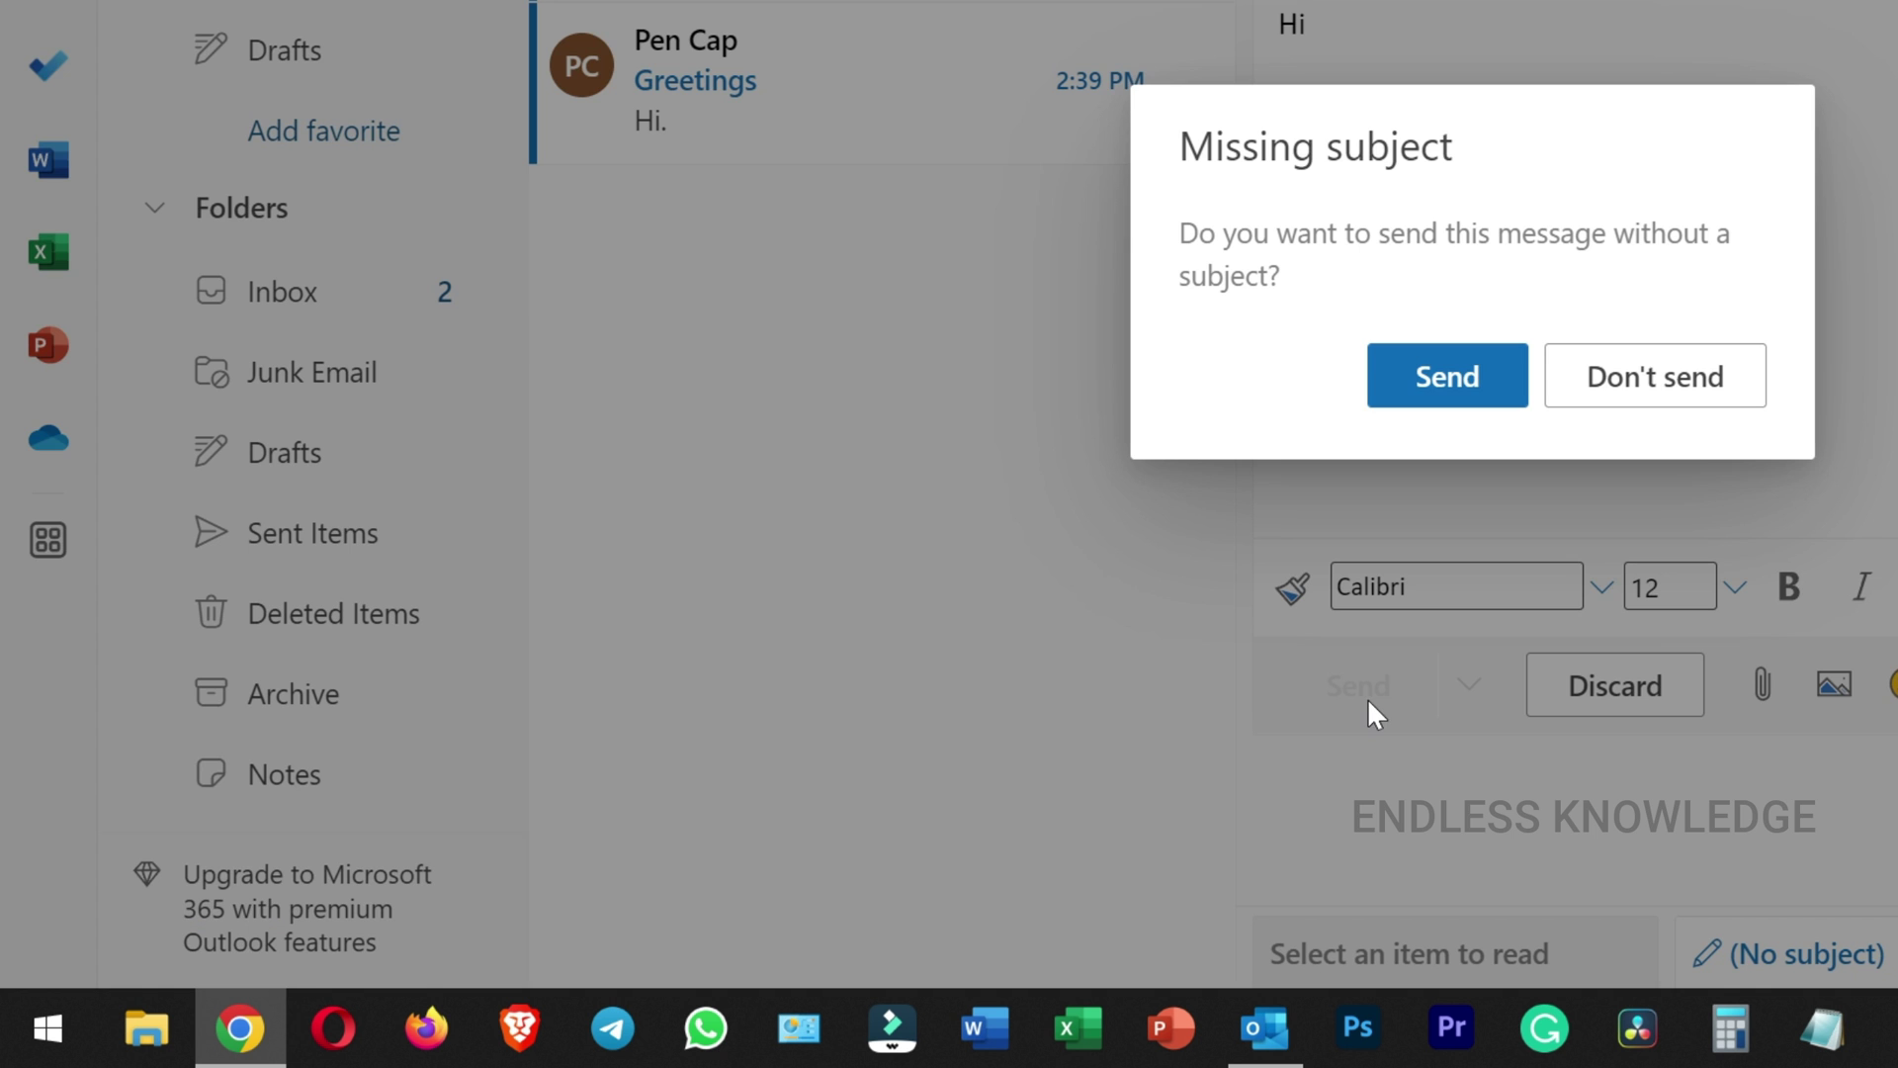
left_click(1410, 393)
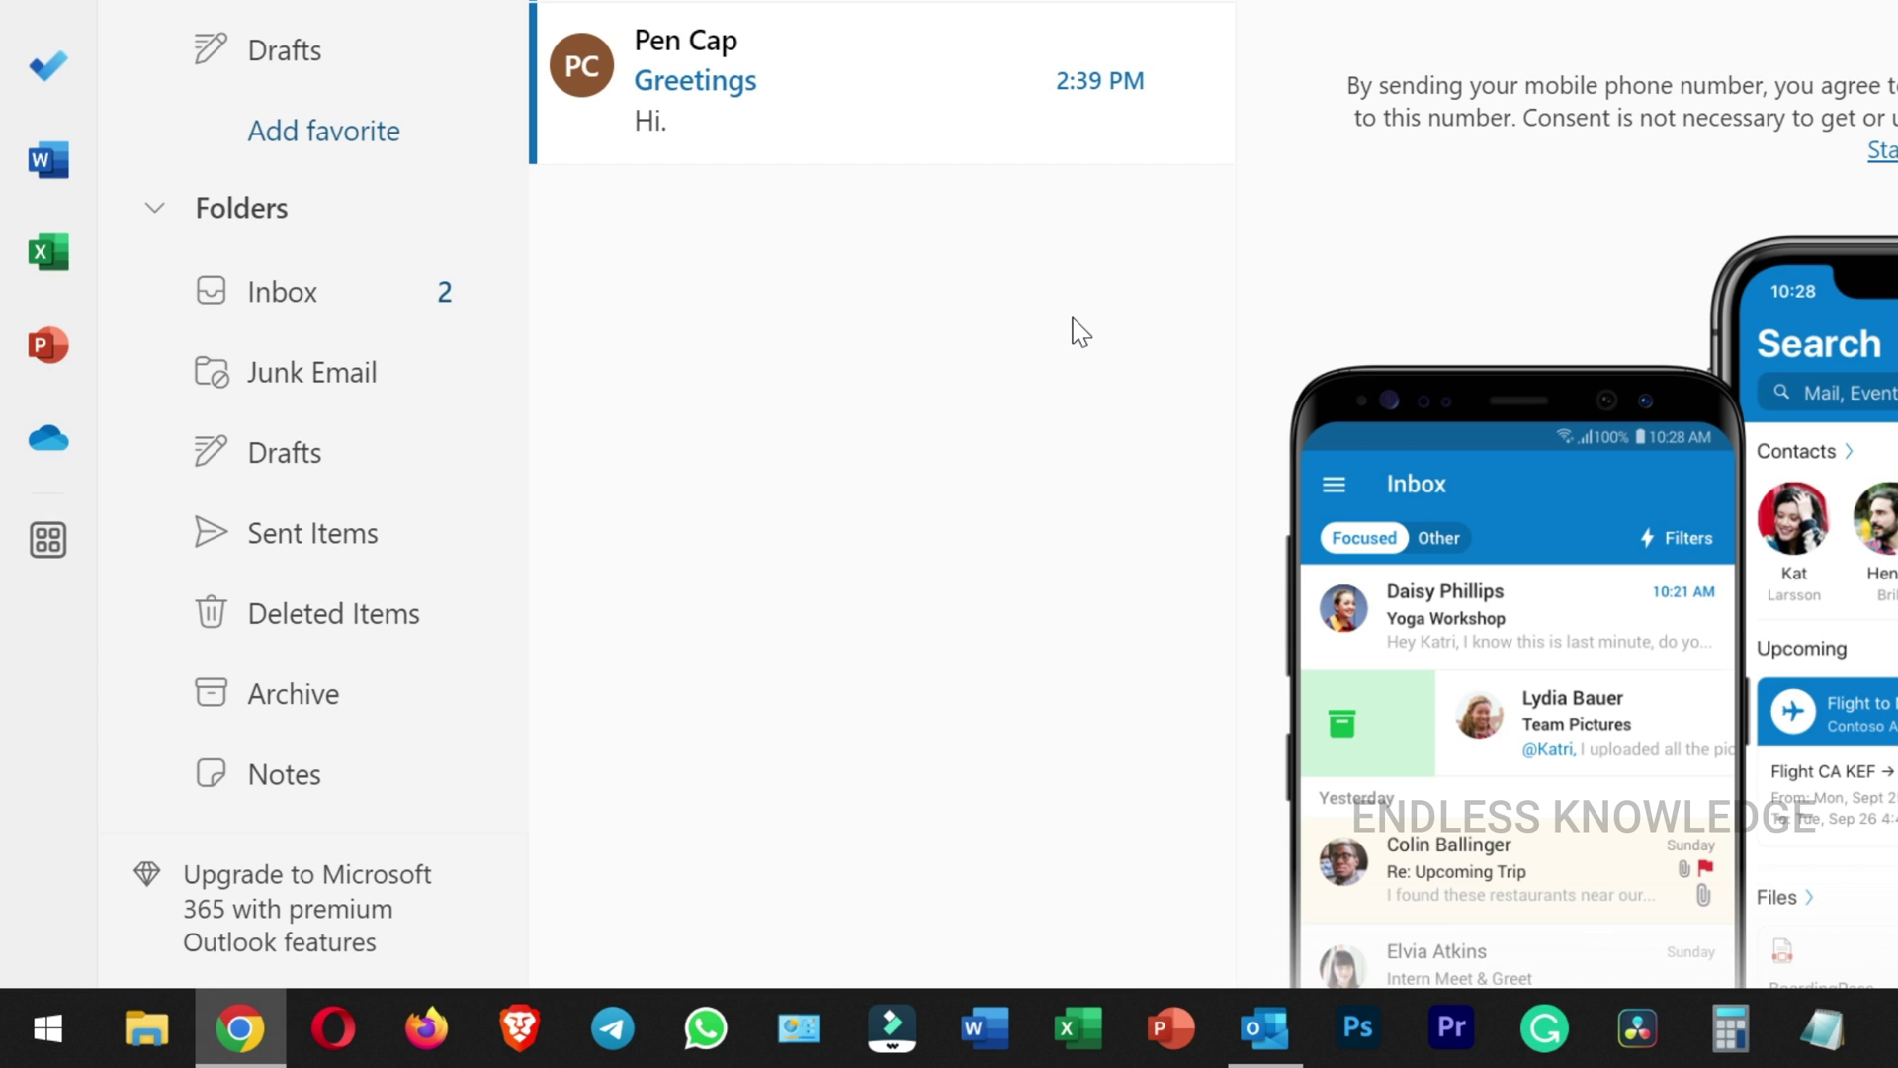